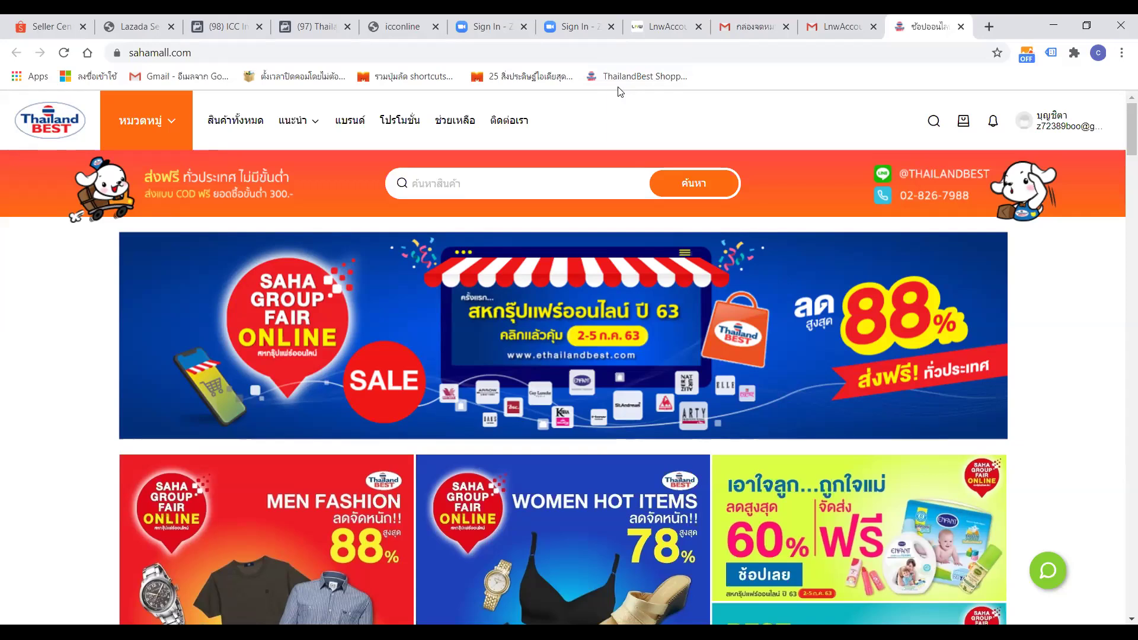
# Step: Mark the signed-in account name and e-mail, erase the marks, then scroll to the สินค้าไฮไลท์ grid
pyautogui.moveTo(1015, 126)
pyautogui.mouseDown()
pyautogui.moveTo(1118, 127)
pyautogui.moveTo(1114, 110)
pyautogui.moveTo(1021, 128)
pyautogui.mouseUp()
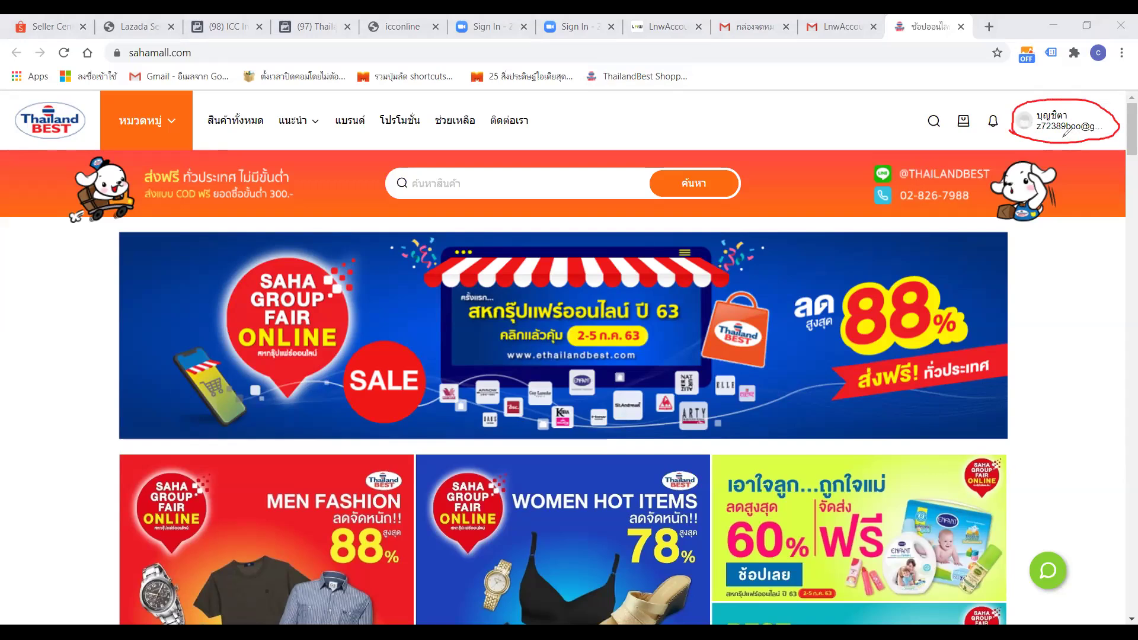
pyautogui.moveTo(1035, 131); pyautogui.dragTo(1077, 131)
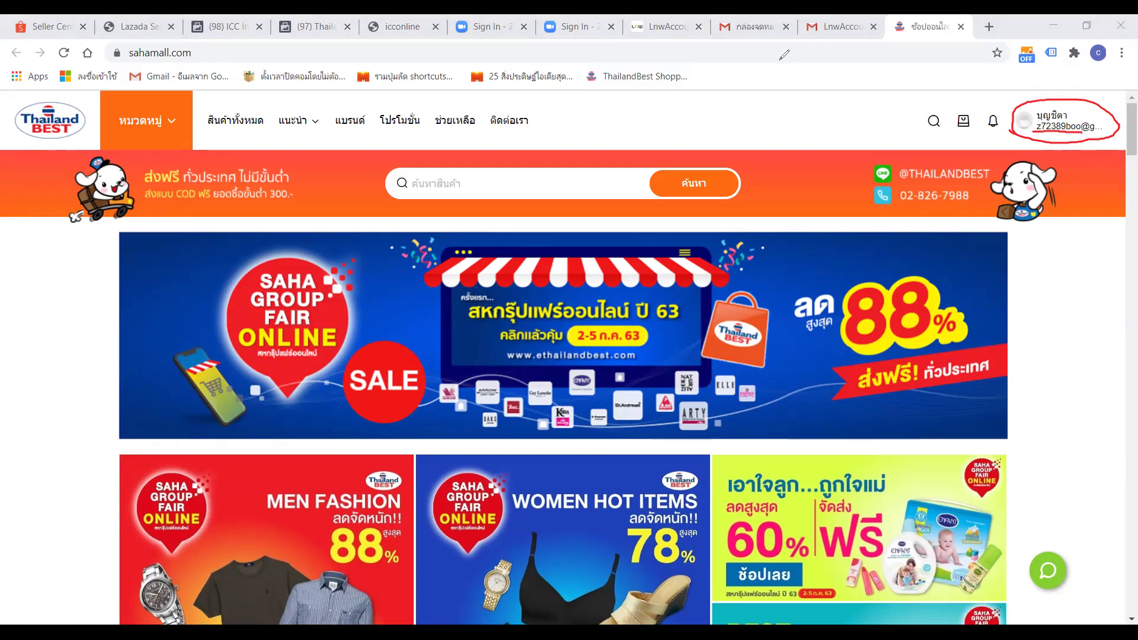
pyautogui.press('e')
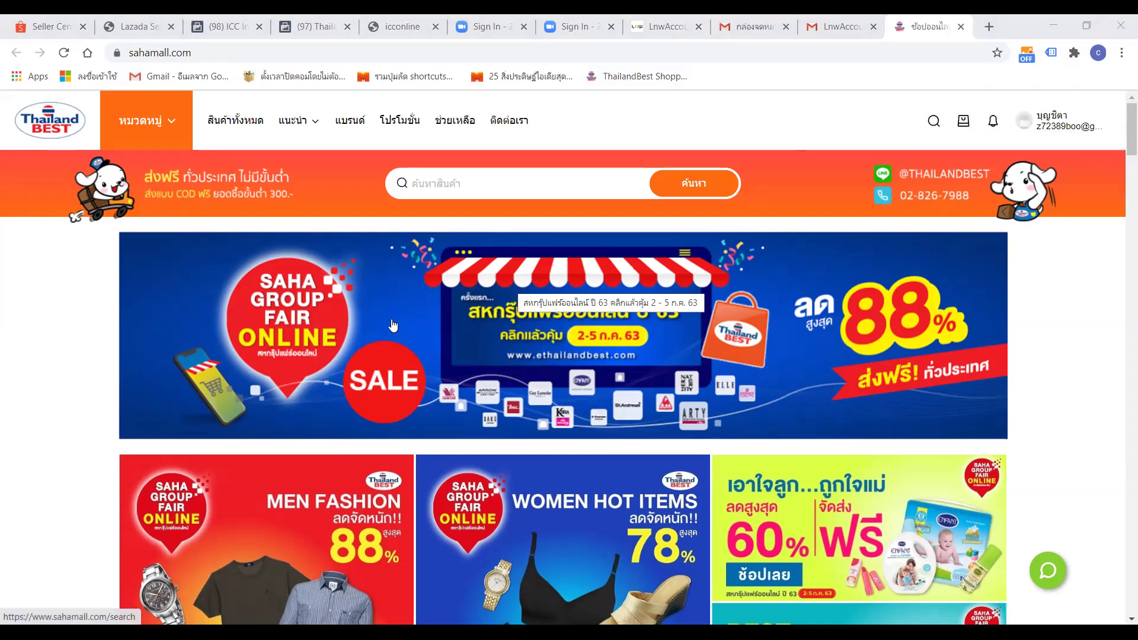
pyautogui.scroll(-10, 394, 323)
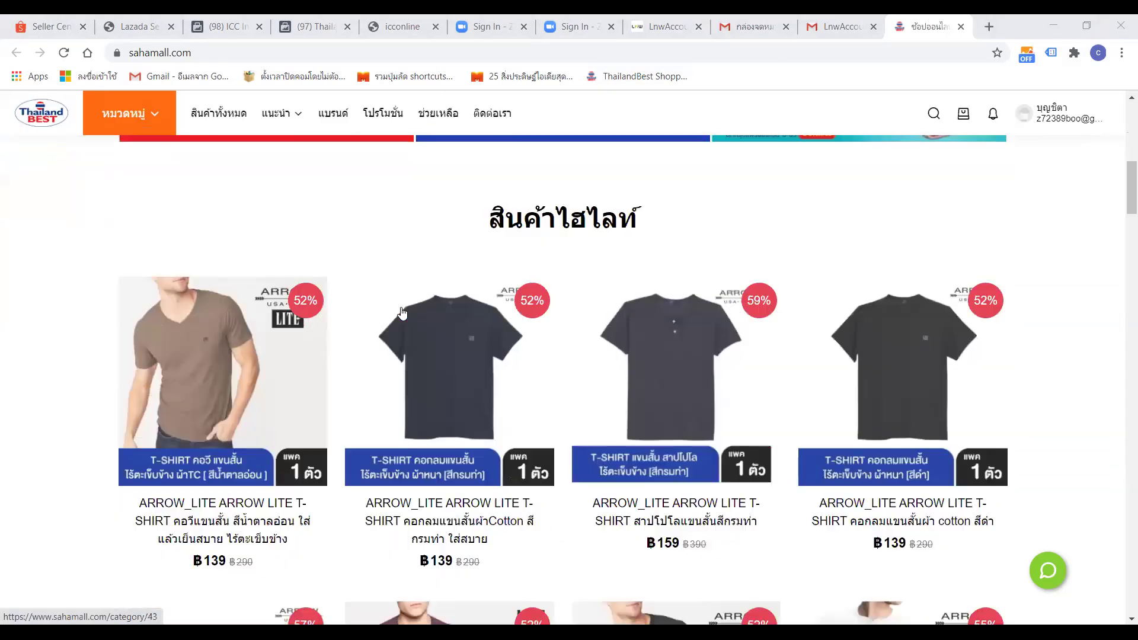
# Step: Buy one navy Arrow Lite T-shirt in size L with สั่งซื้อเลย, adding it to the cart
pyautogui.click(437, 351)
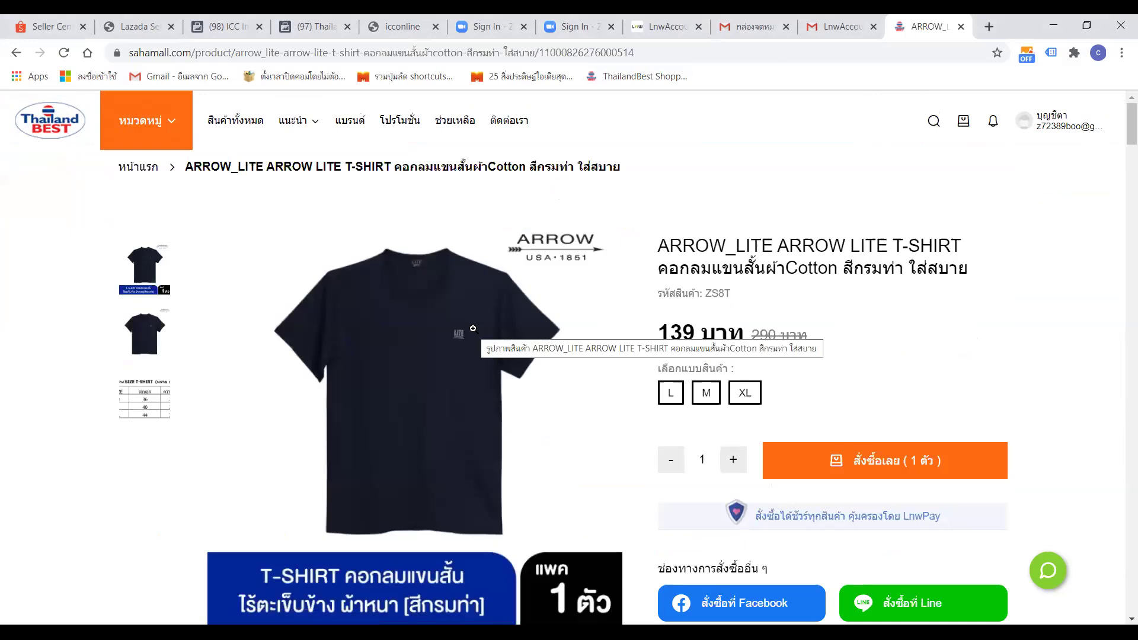
pyautogui.scroll(-1, 473, 328)
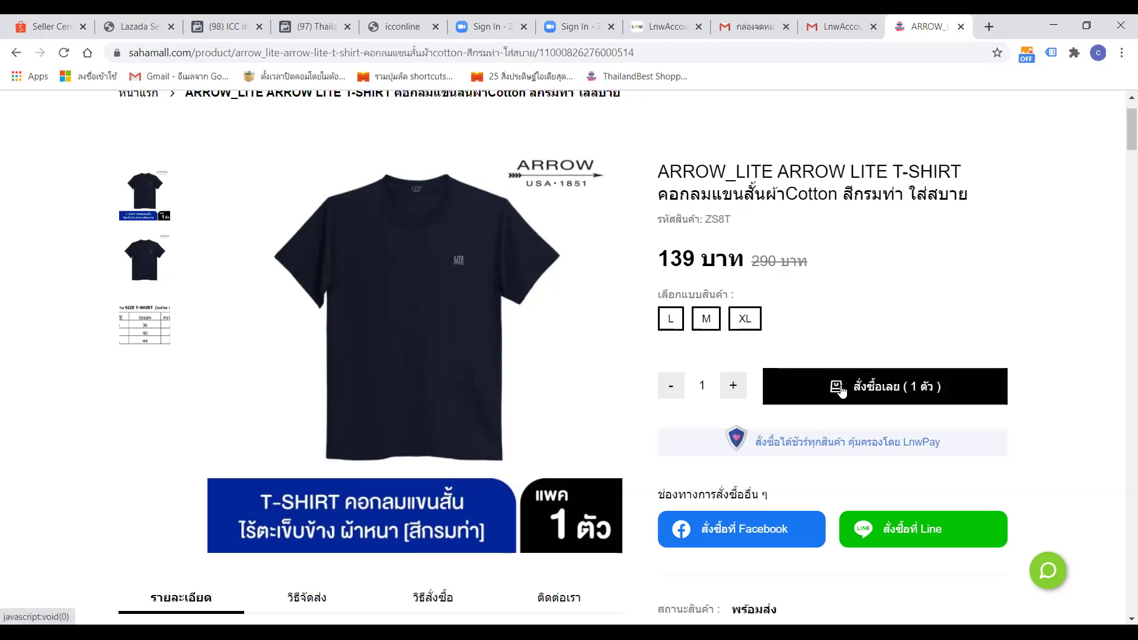
pyautogui.click(670, 318)
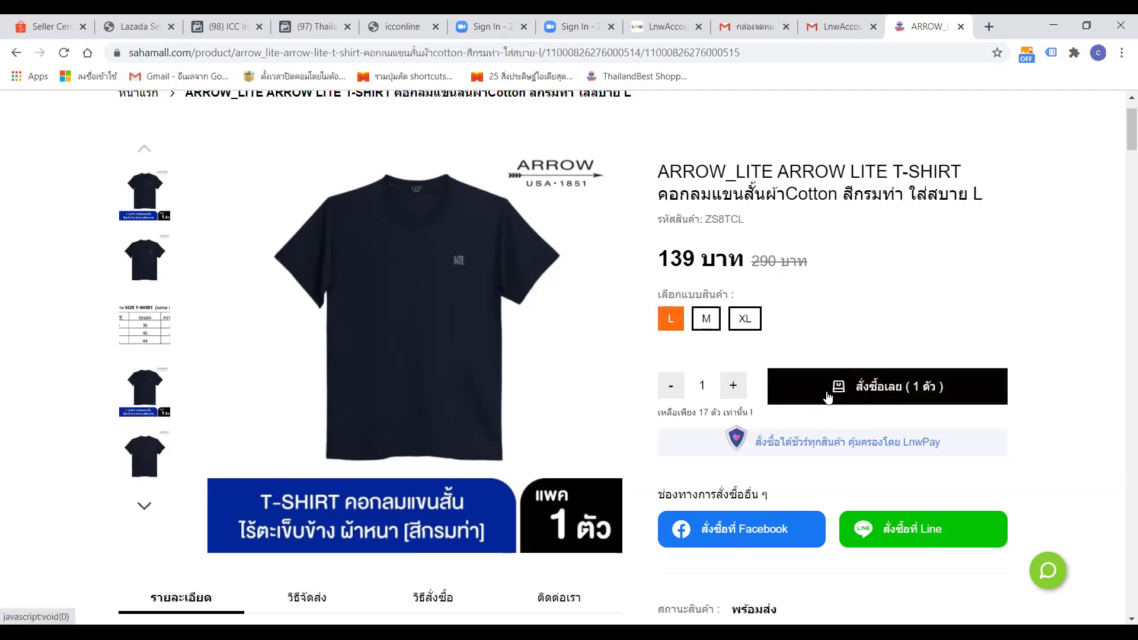
pyautogui.click(826, 391)
pyautogui.scroll(-1, 893, 472)
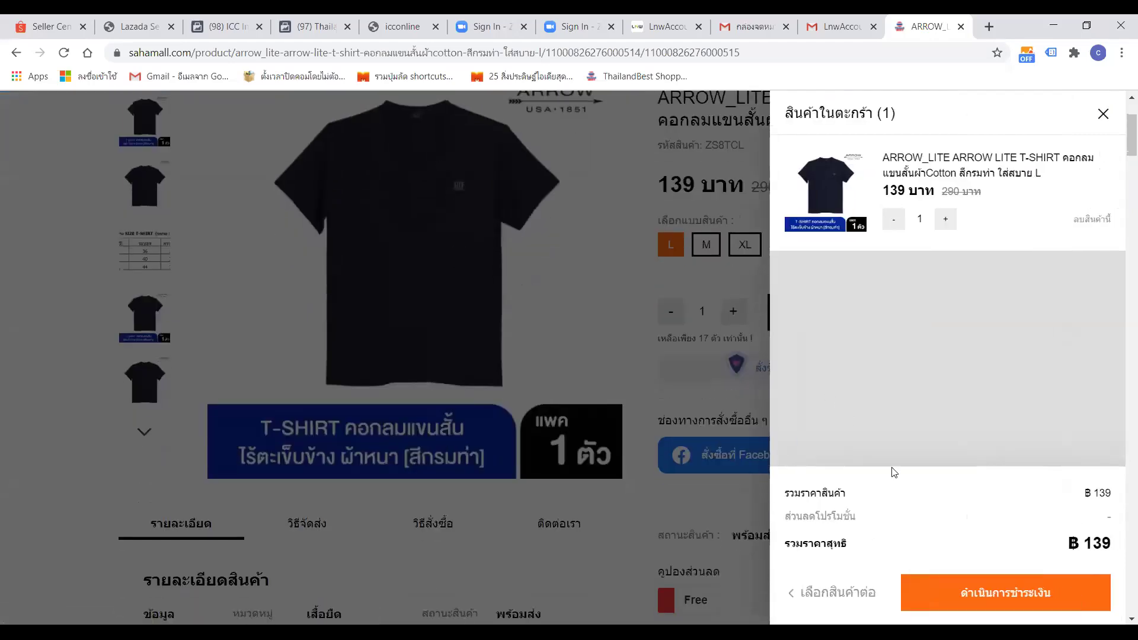
# Step: Proceed to checkout, glance at and dismiss the delivery-method choices, and open the add-address form
pyautogui.click(948, 589)
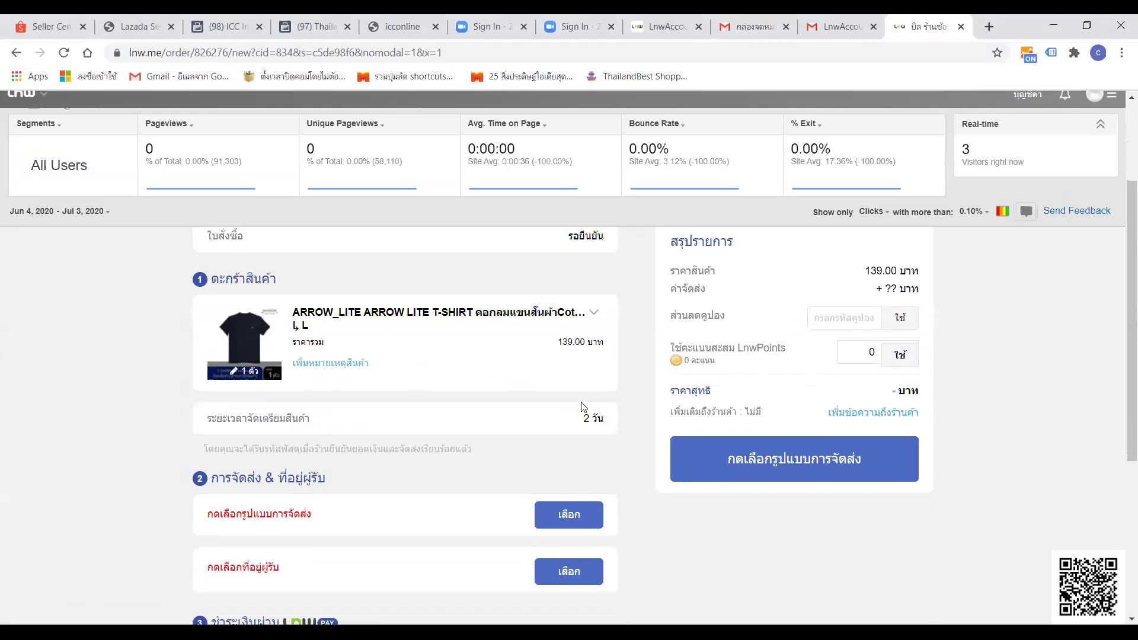
pyautogui.scroll(-3, 526, 447)
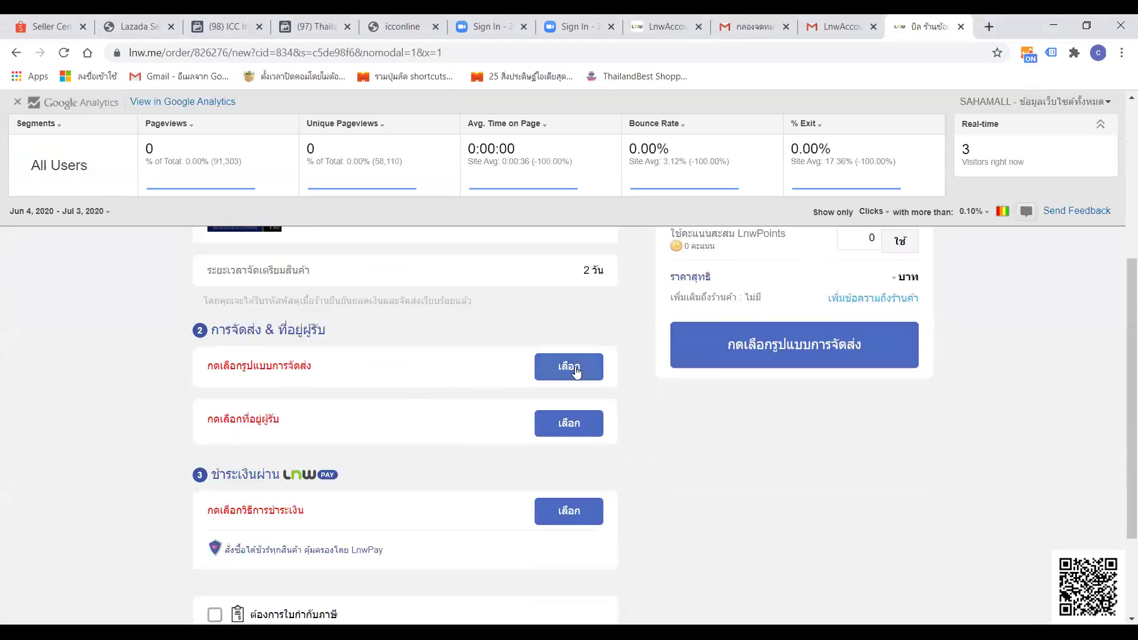
pyautogui.click(574, 366)
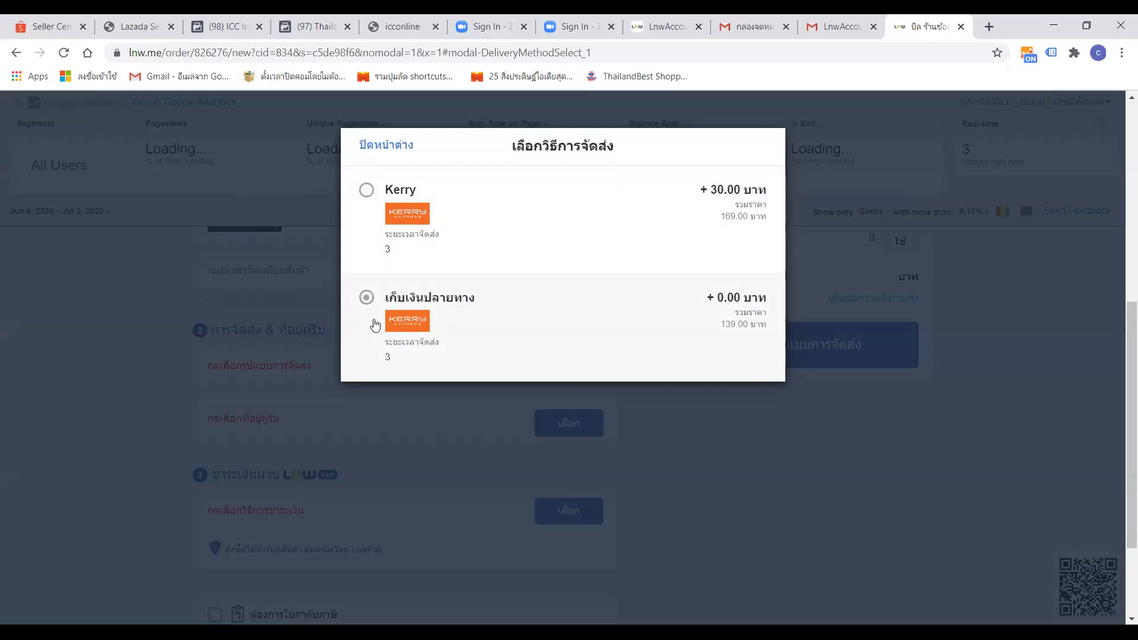
pyautogui.click(383, 148)
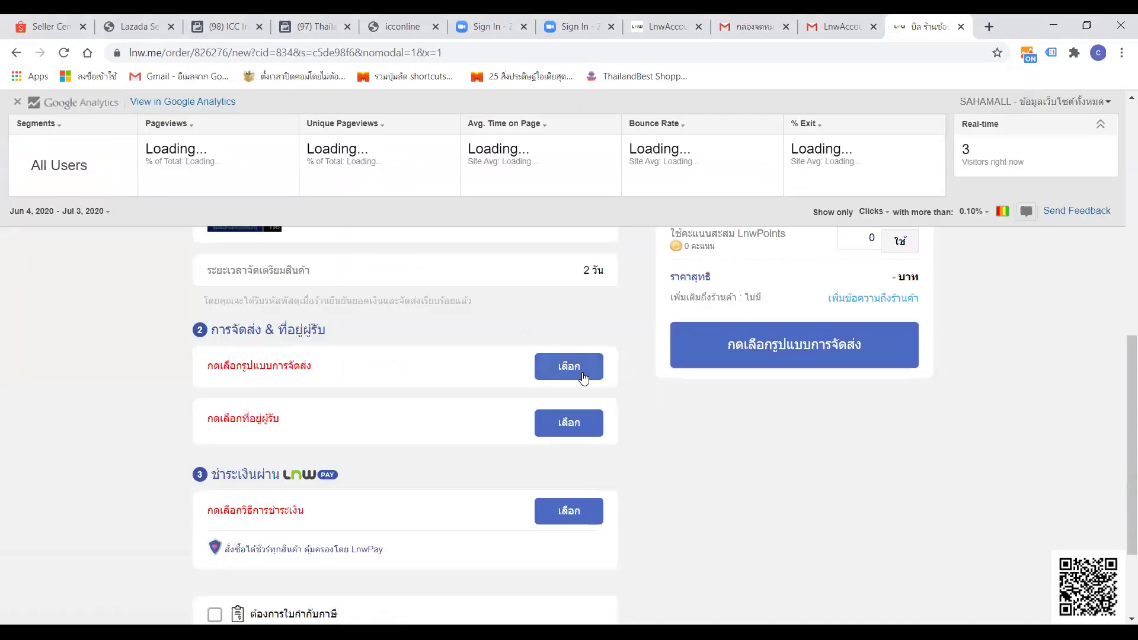
pyautogui.click(591, 422)
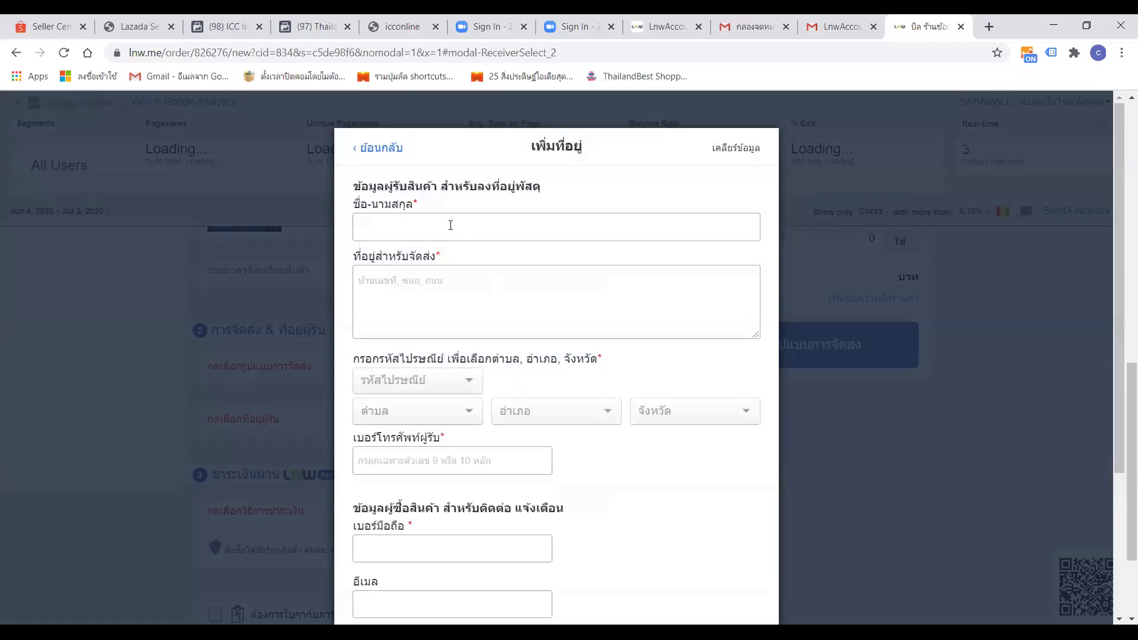
# Step: Enter the recipient's name and street address, and pick the subdistrict for postcode 10120
pyautogui.click(450, 225)
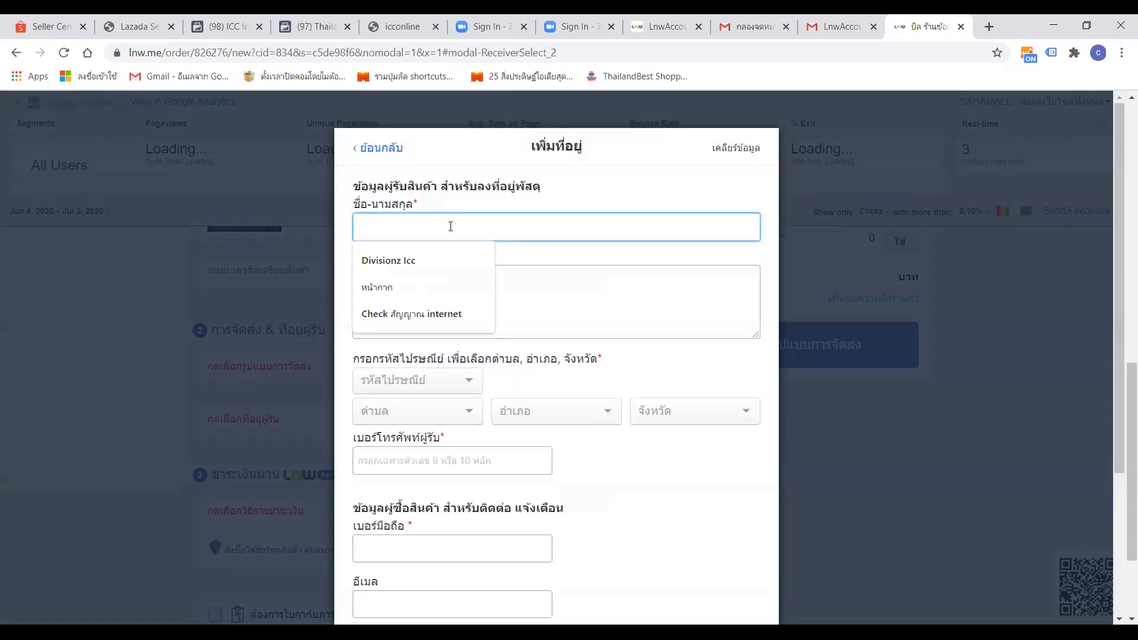
pyautogui.write('[6')
pyautogui.press('BackSpace')
pyautogui.press('BackSpace')
pyautogui.write('วัด ดี')
pyautogui.press('Tab')
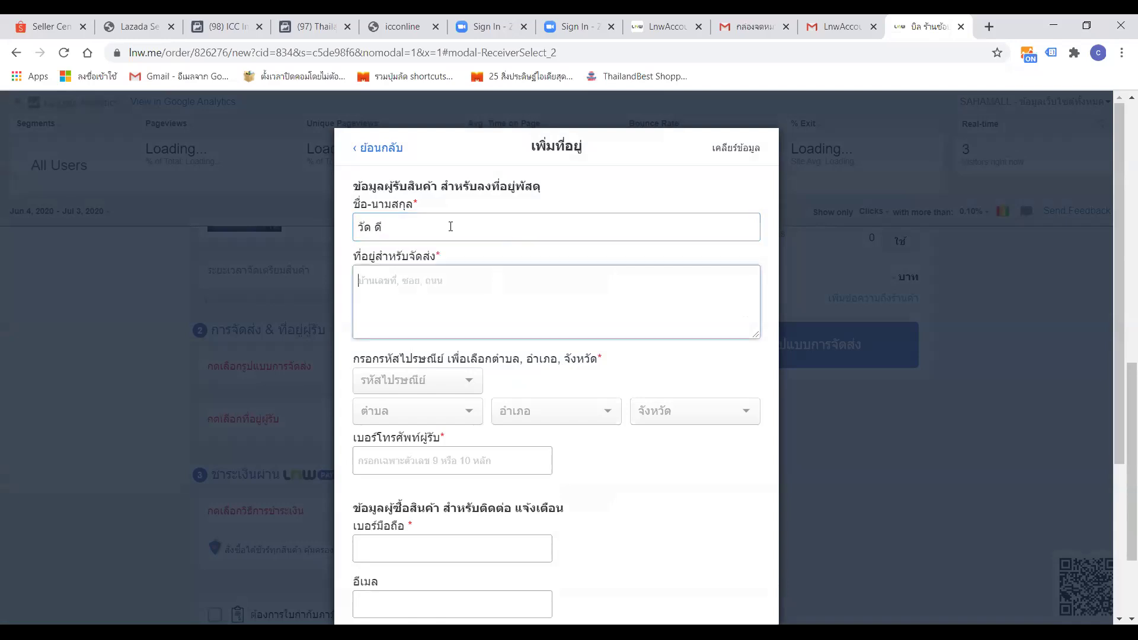
pyautogui.write('2')
pyautogui.press('BackSpace')
pyautogui.write('1212/2')
pyautogui.click(471, 384)
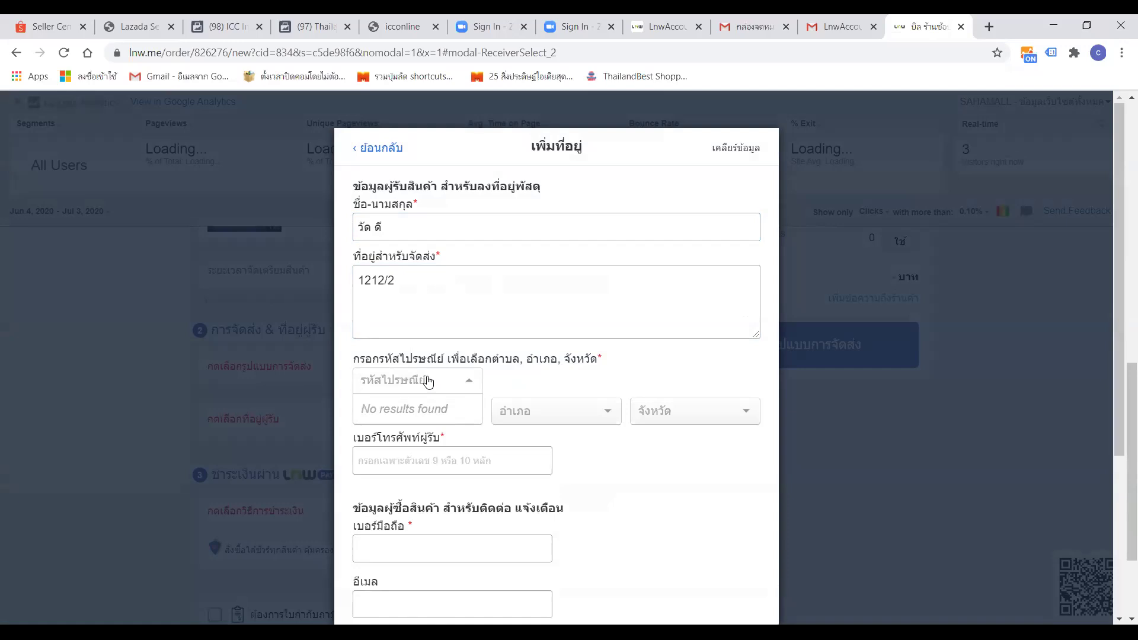
pyautogui.write('10120')
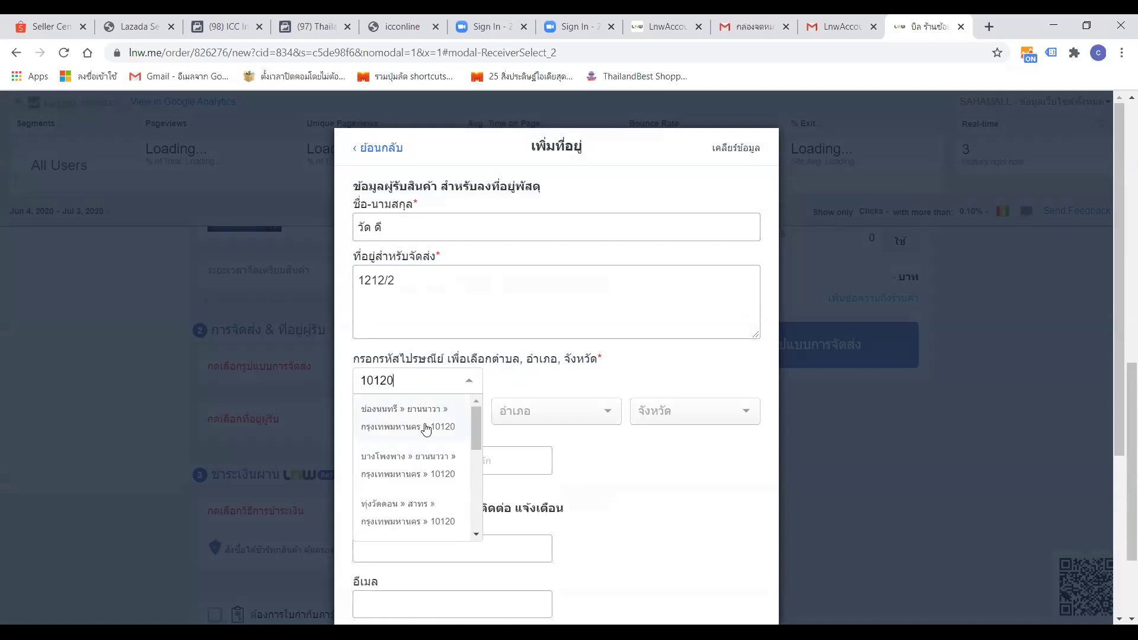
pyautogui.click(417, 462)
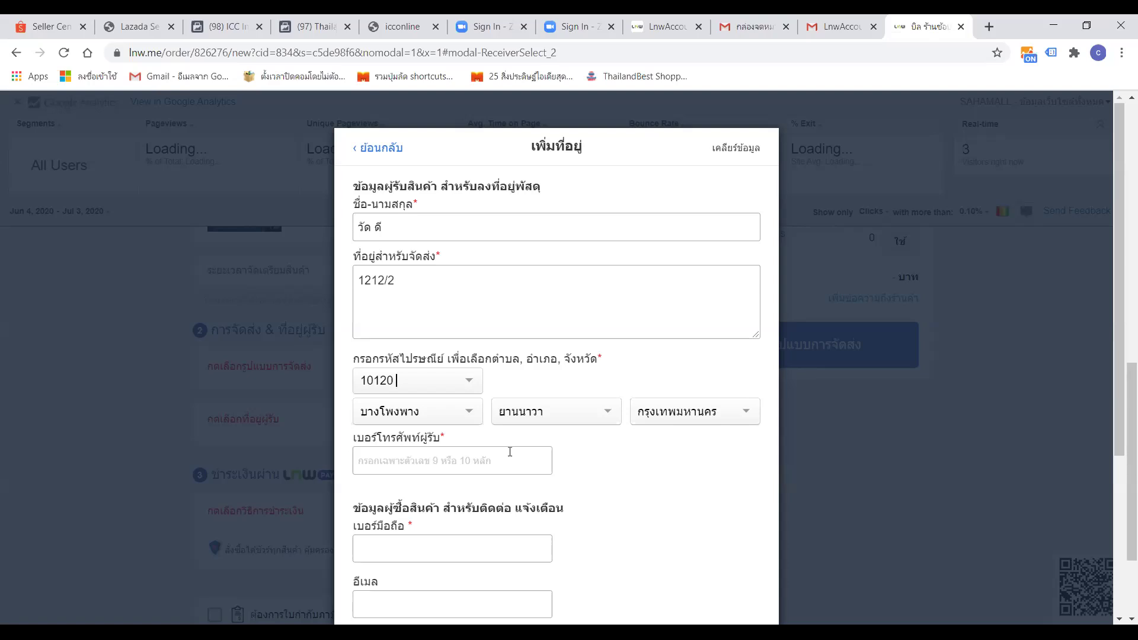
# Step: Enter the recipient's phone number, copy it into the มือถือ field, and save the address
pyautogui.click(472, 458)
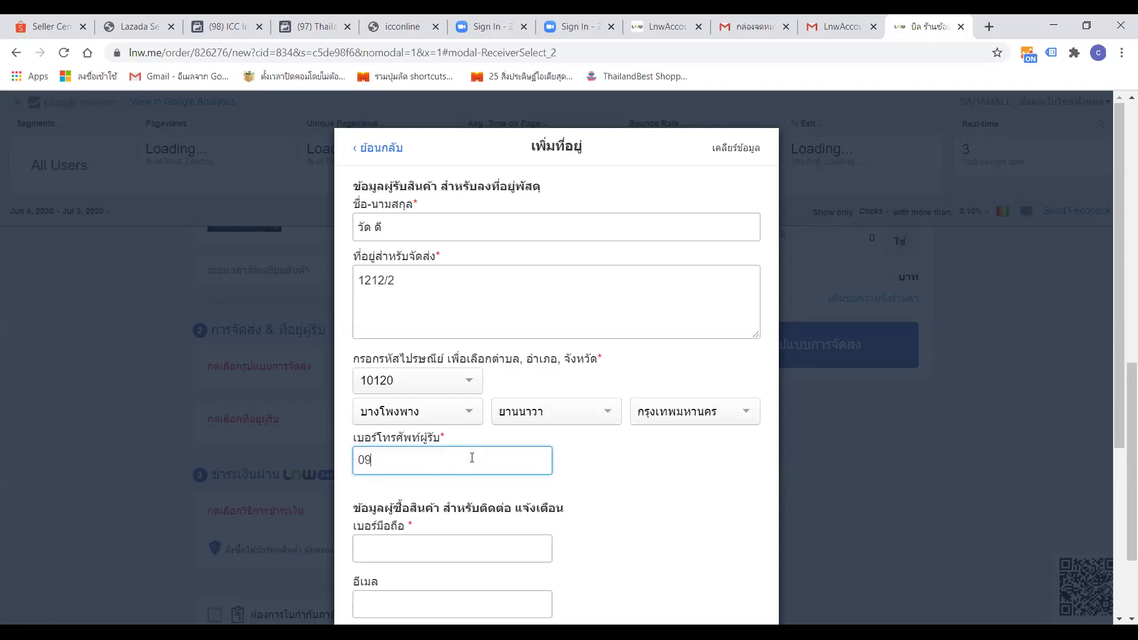
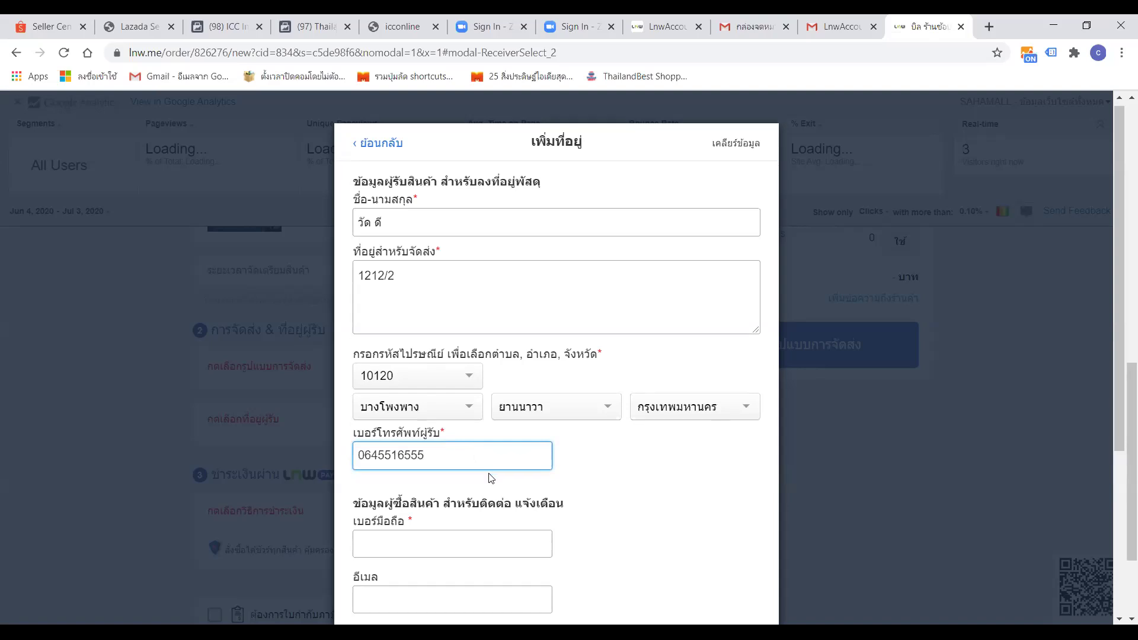
pyautogui.scroll(-4, 488, 476)
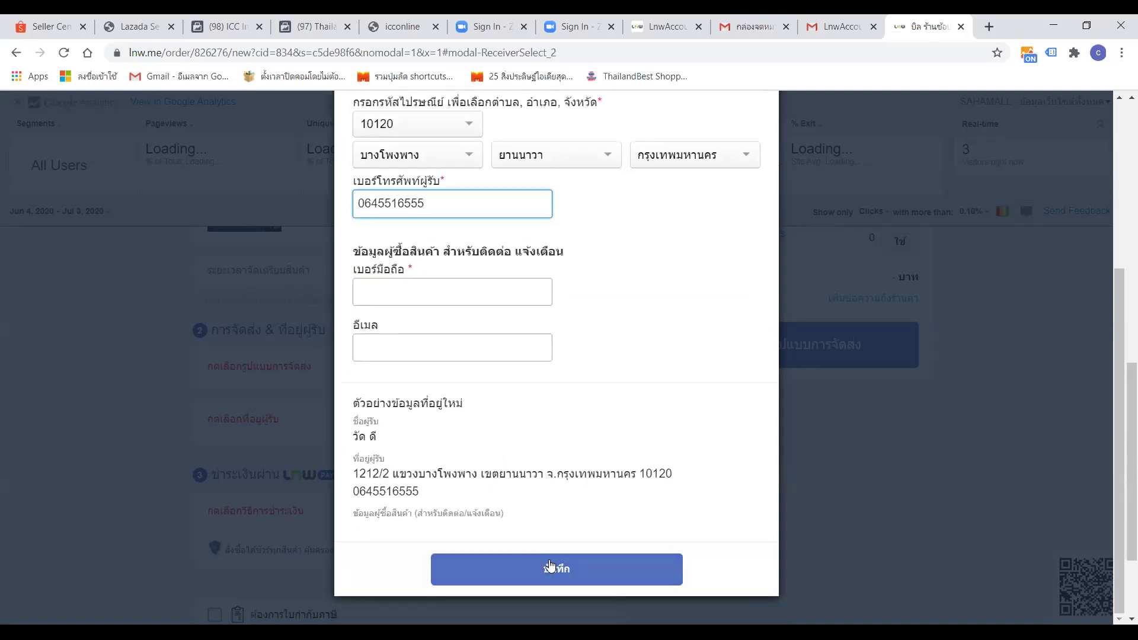
pyautogui.moveTo(440, 193); pyautogui.dragTo(244, 218)
pyautogui.hotkey('ctrl', 'c')
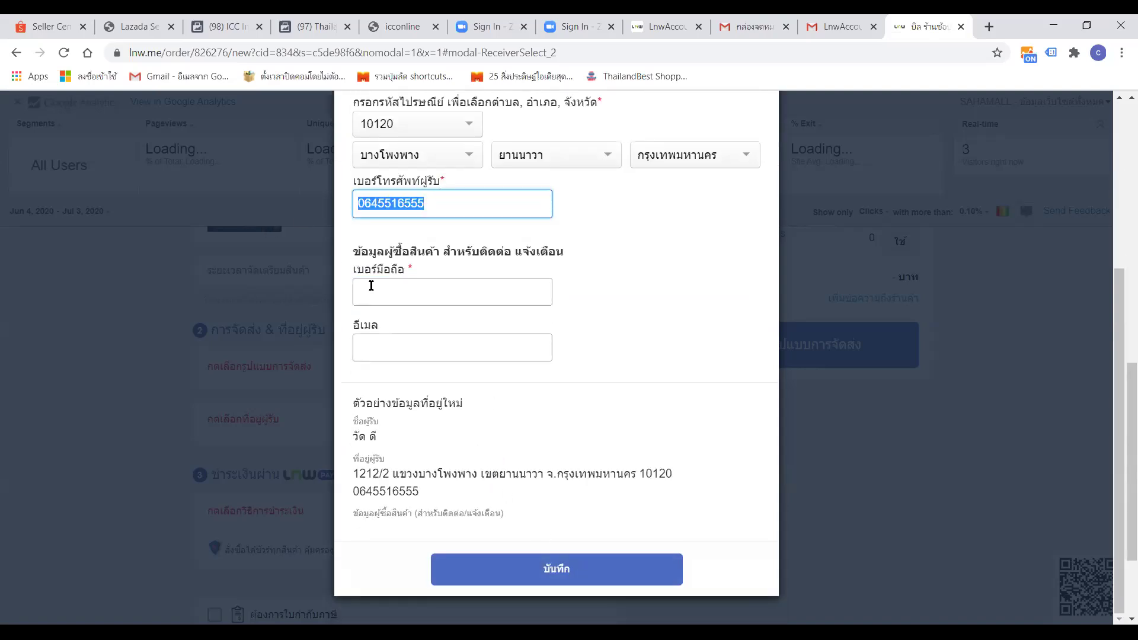
pyautogui.click(424, 292)
pyautogui.hotkey('ctrl', 'v')
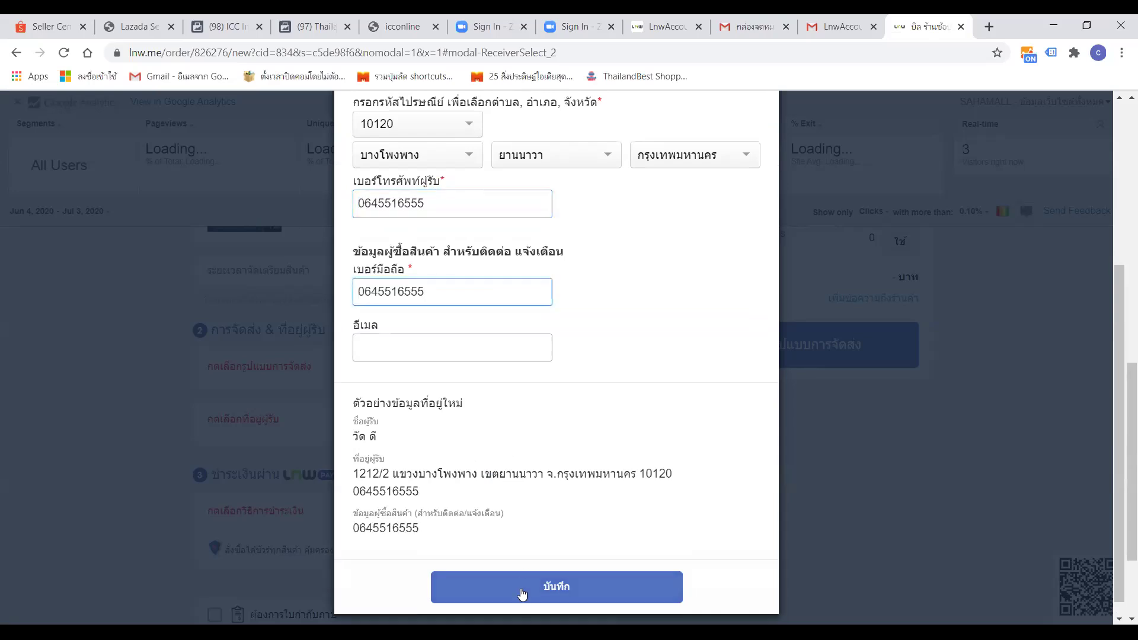
pyautogui.click(521, 582)
pyautogui.click(562, 365)
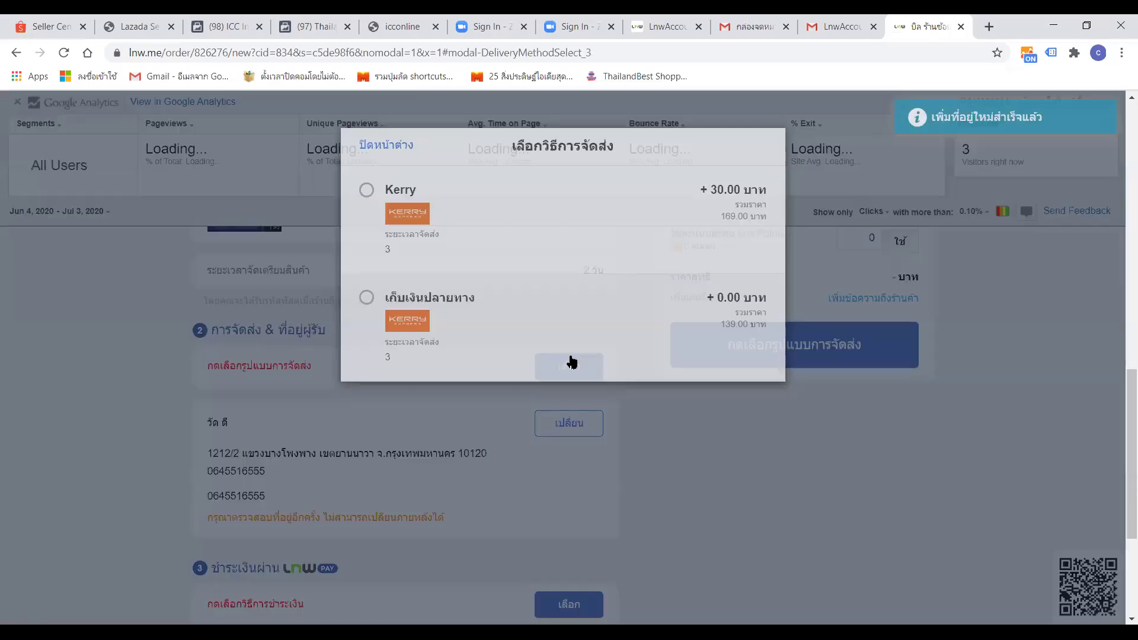
# Step: Choose เก็บเงินปลายทาง cash on delivery, acknowledge the alert, and confirm the ฿139 order
pyautogui.click(367, 298)
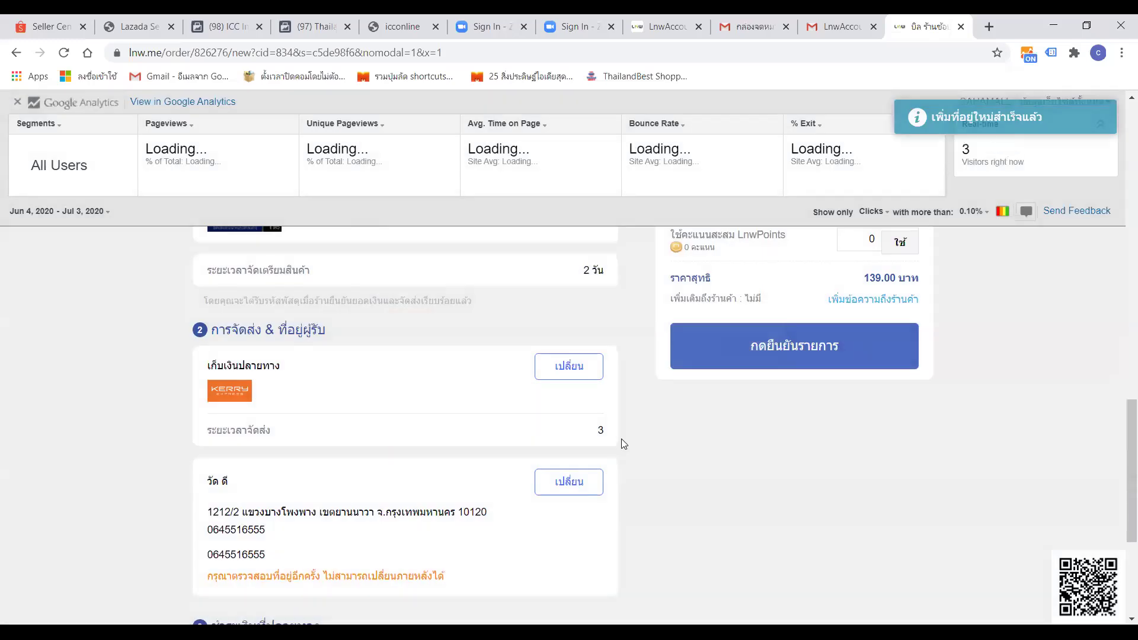
pyautogui.scroll(-2, 621, 441)
pyautogui.scroll(-2, 621, 443)
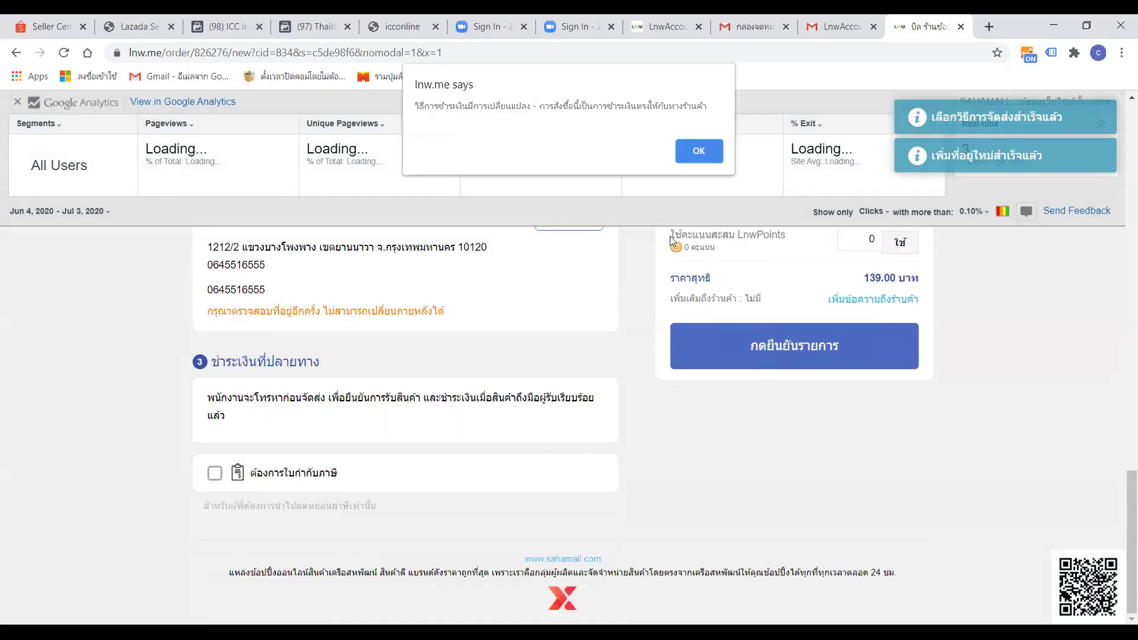
pyautogui.click(714, 157)
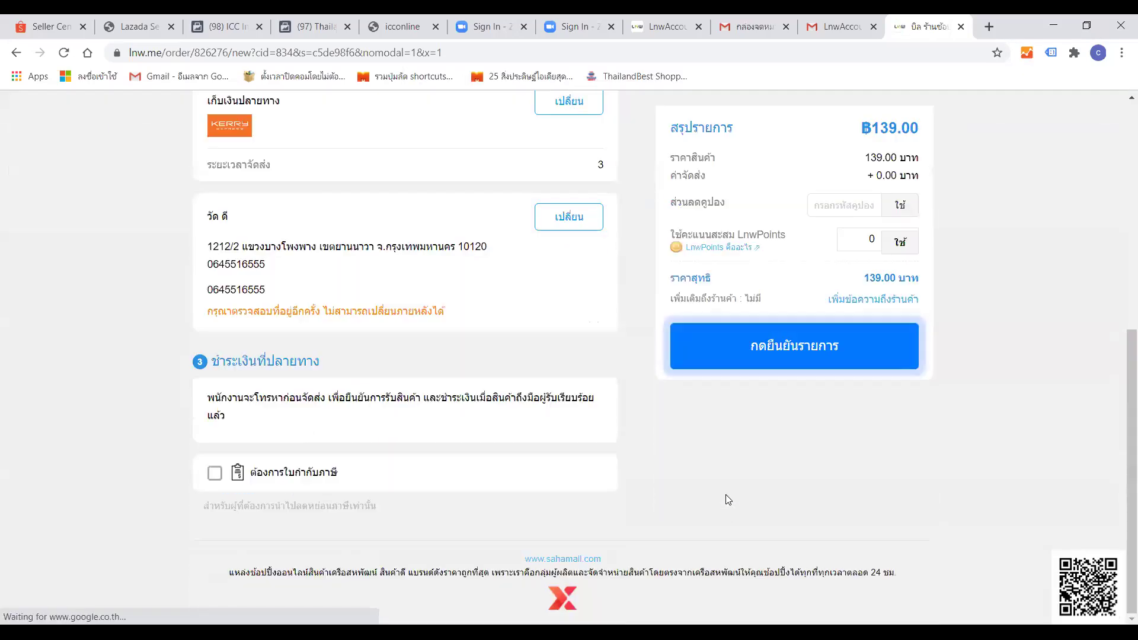
pyautogui.click(753, 347)
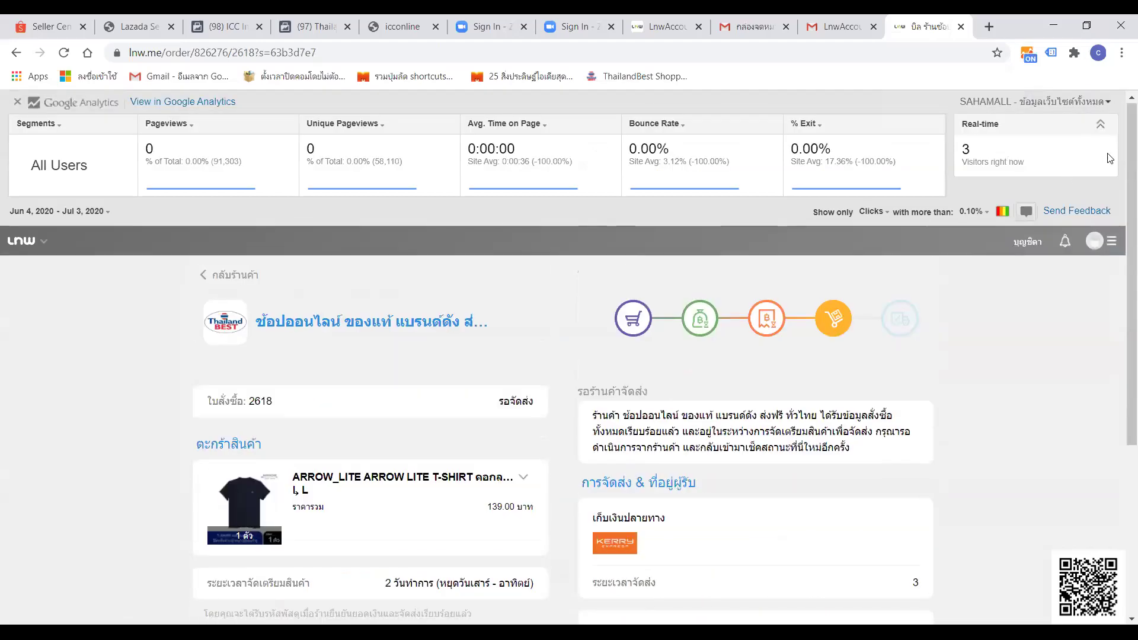
# Step: Hide the Google Analytics overlay and scroll through the new order page
pyautogui.click(1027, 53)
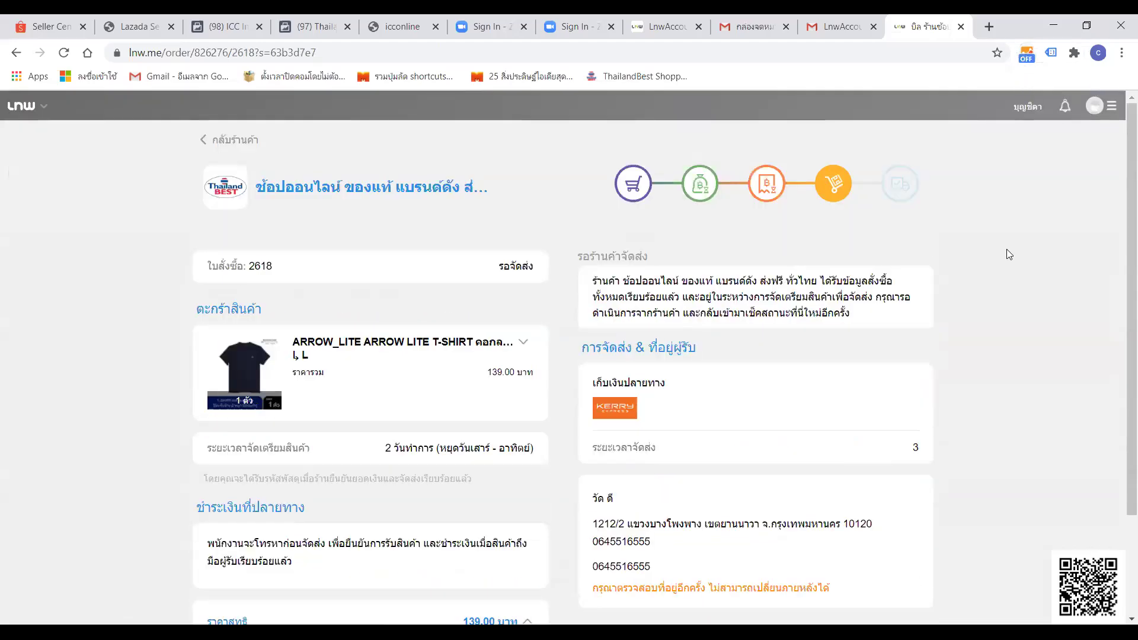
pyautogui.scroll(-3, 948, 323)
pyautogui.scroll(3, 948, 324)
pyautogui.scroll(-3, 945, 322)
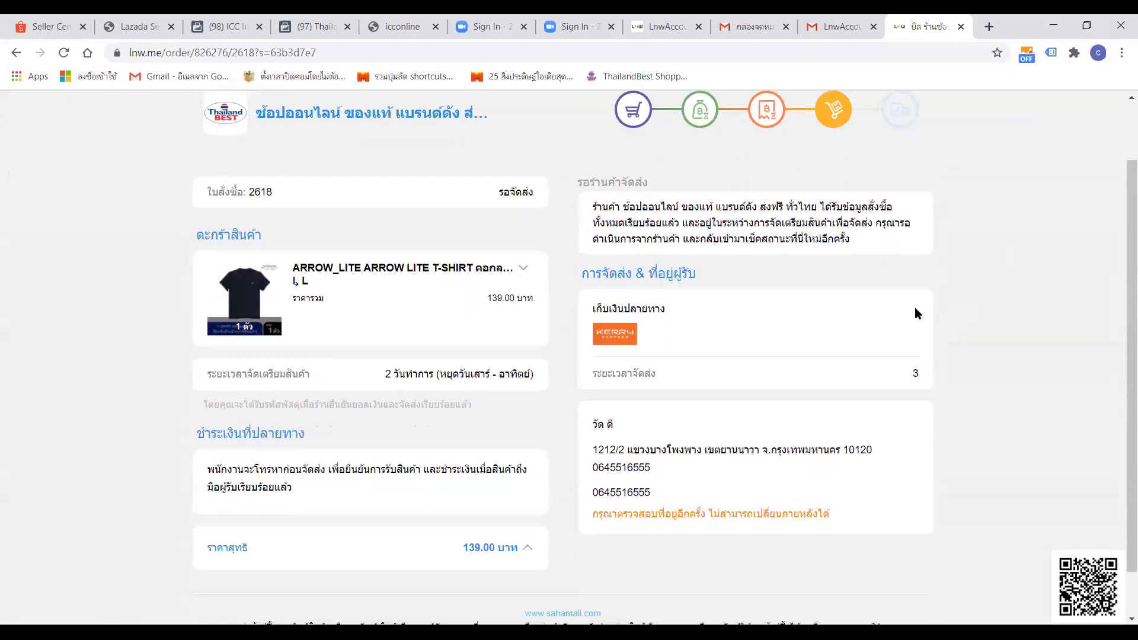
pyautogui.scroll(3, 915, 307)
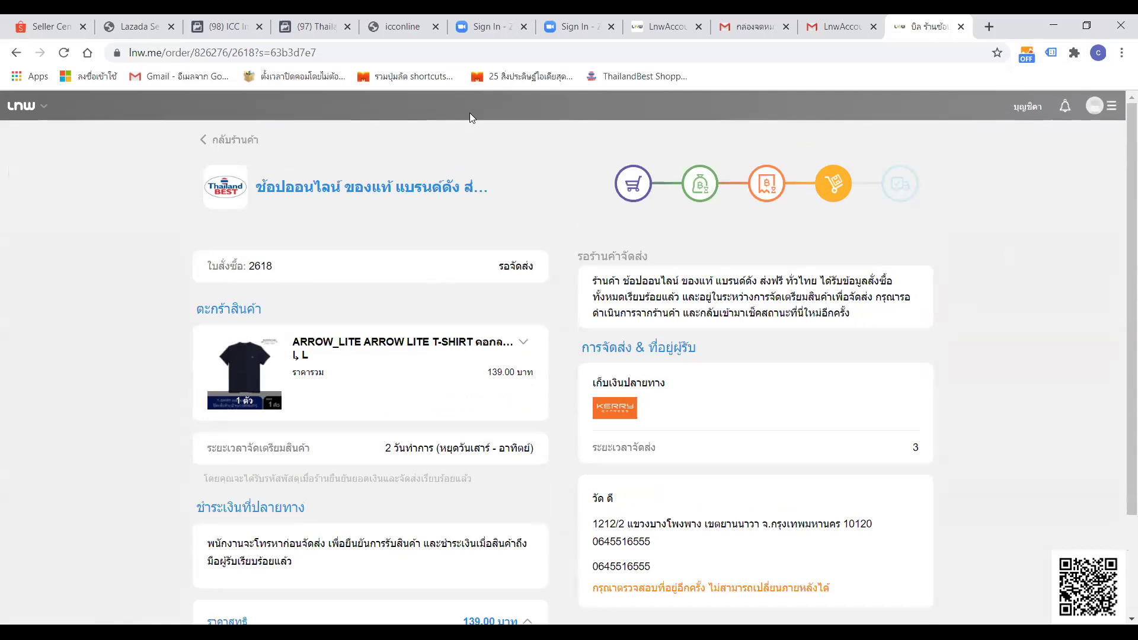
# Step: Circle order number 2618 and its รอจัดส่ง status, clear the marks, and open the account menu
pyautogui.moveTo(189, 280)
pyautogui.mouseDown()
pyautogui.moveTo(197, 291)
pyautogui.moveTo(289, 292)
pyautogui.mouseUp()
pyautogui.moveTo(282, 241)
pyautogui.mouseDown()
pyautogui.moveTo(215, 235)
pyautogui.moveTo(202, 287)
pyautogui.mouseUp()
pyautogui.click(461, 270)
pyautogui.moveTo(461, 271)
pyautogui.mouseDown()
pyautogui.moveTo(578, 261)
pyautogui.moveTo(454, 243)
pyautogui.moveTo(498, 270)
pyautogui.mouseUp()
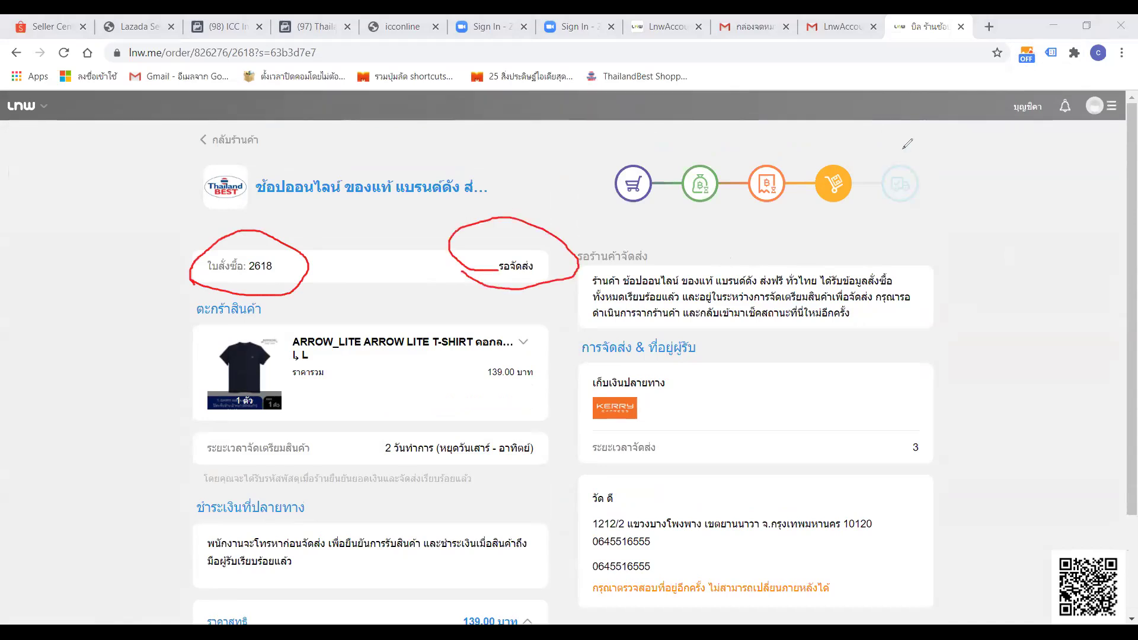
pyautogui.press('Escape')
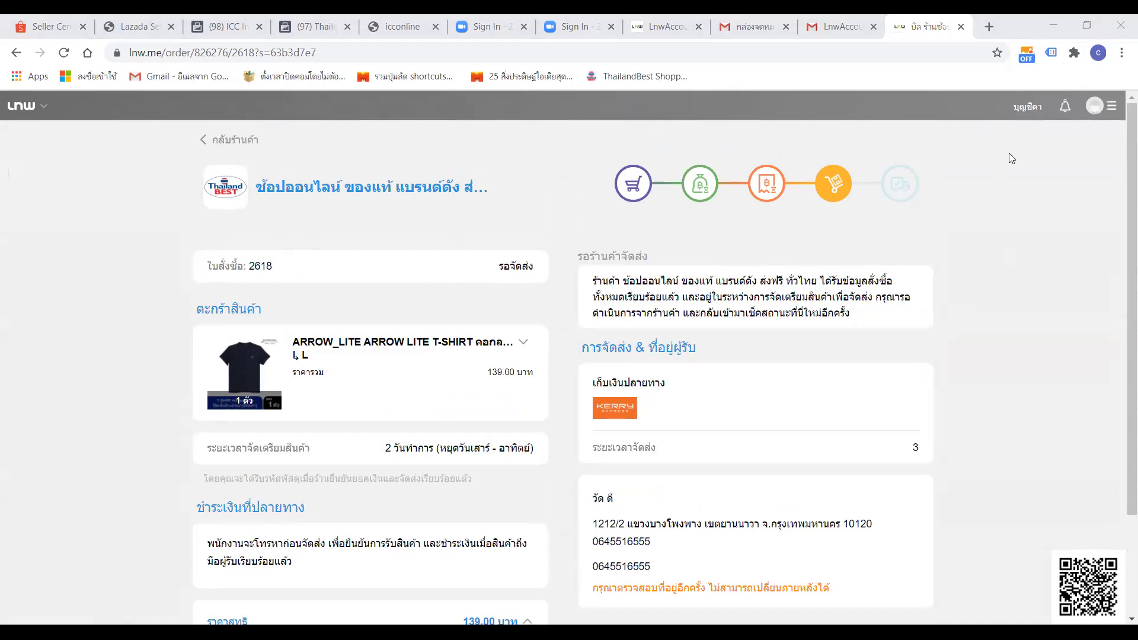
pyautogui.click(1028, 108)
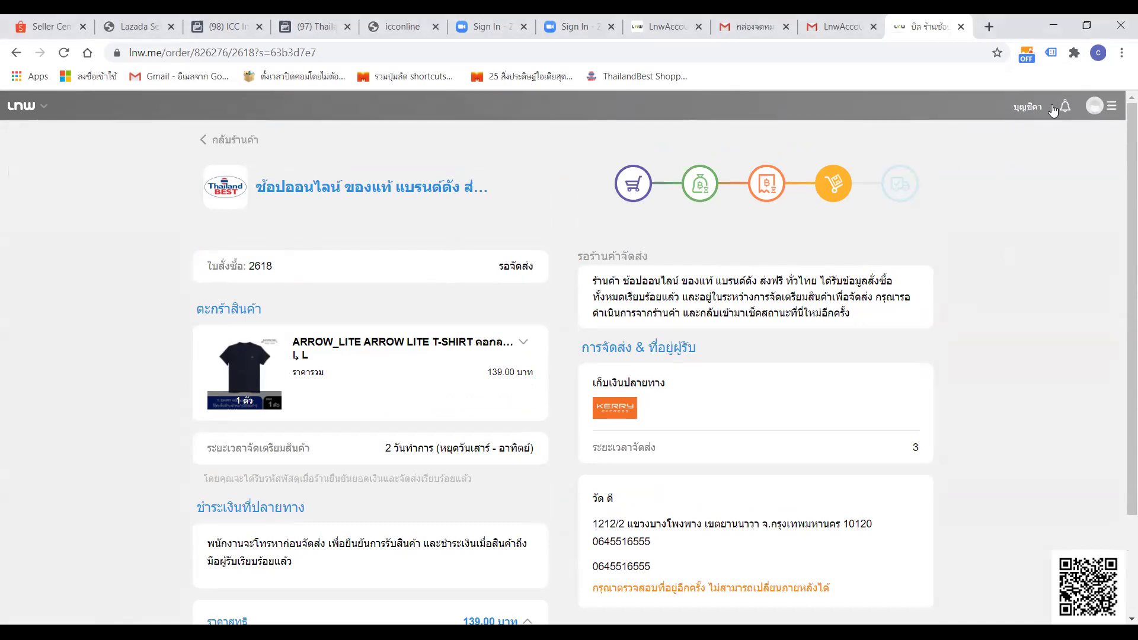
pyautogui.click(1095, 108)
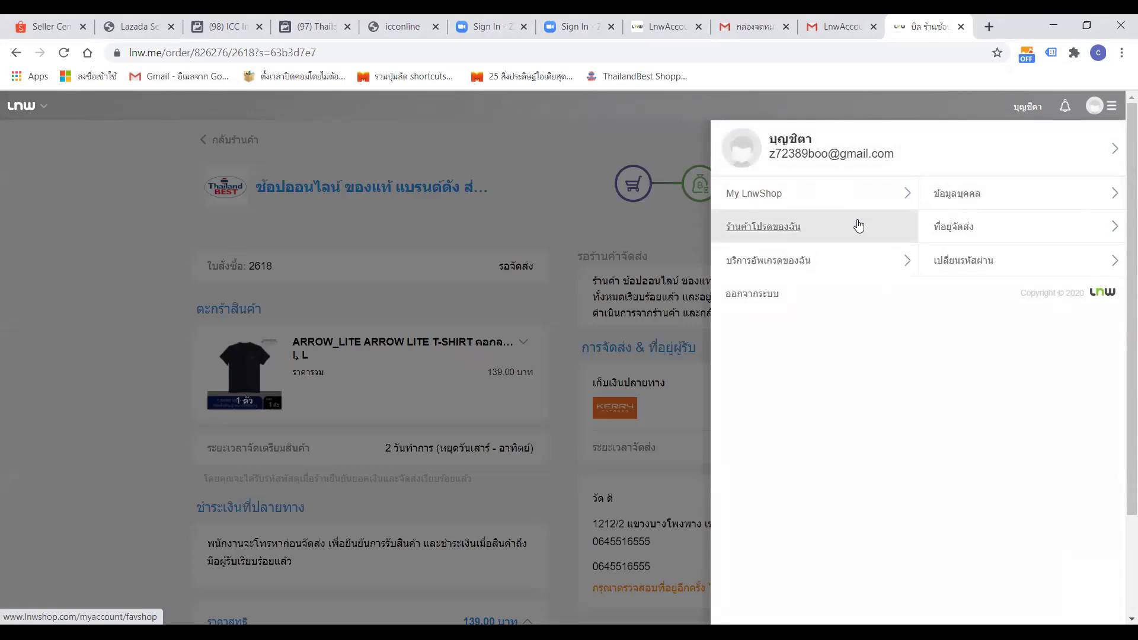
# Step: Open the ข้อมูลบุคคล personal profile and scroll through its details
pyautogui.click(955, 204)
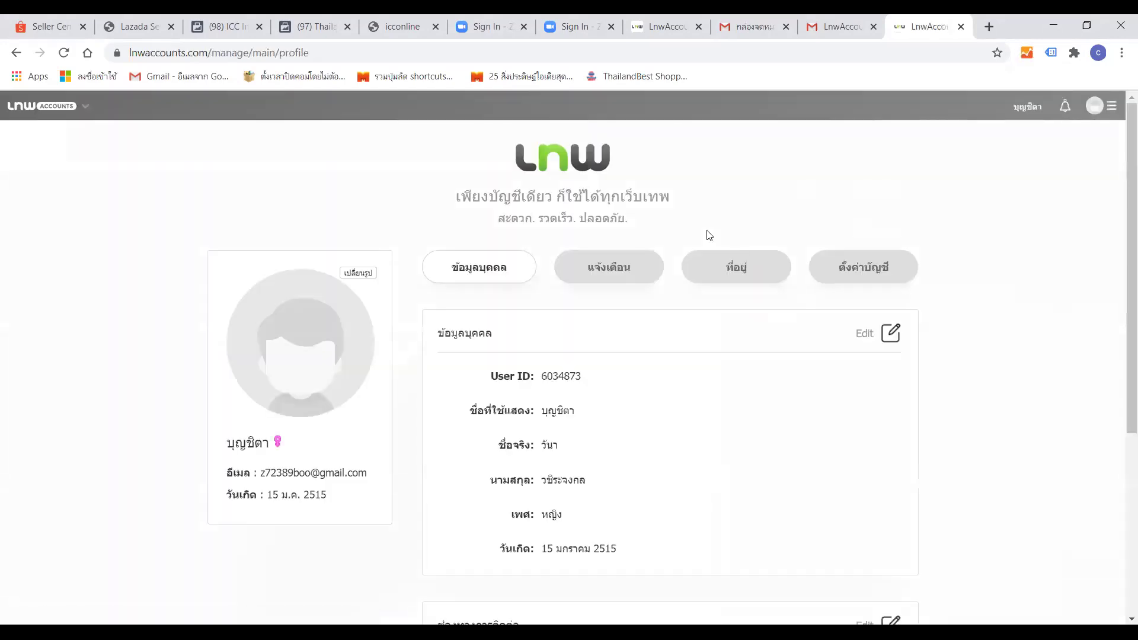
pyautogui.scroll(-5, 739, 267)
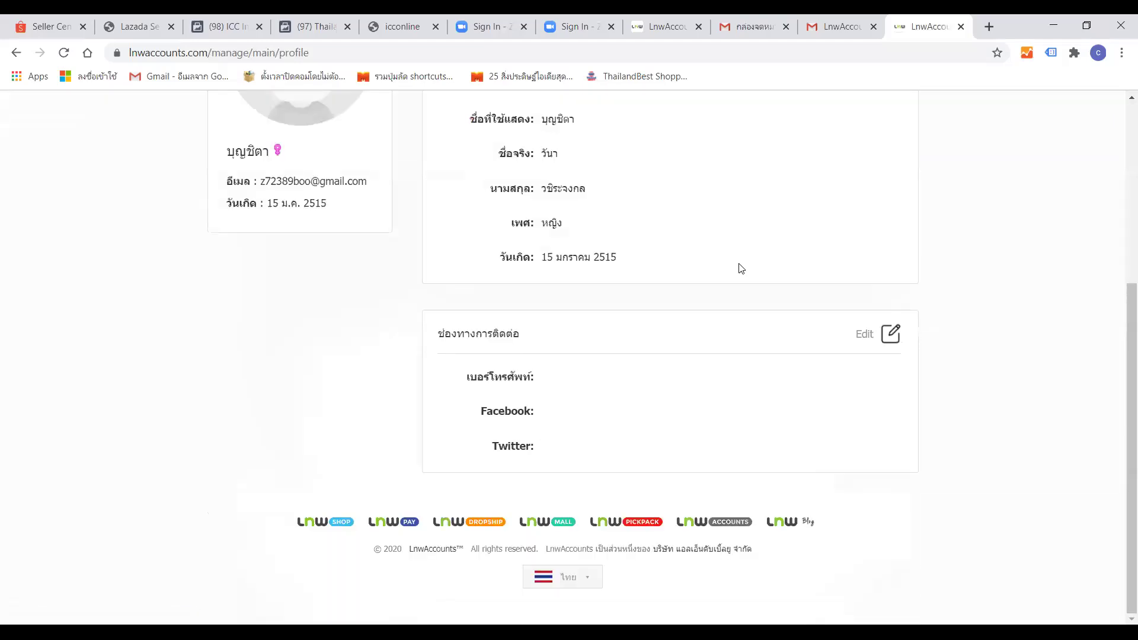
pyautogui.scroll(5, 739, 267)
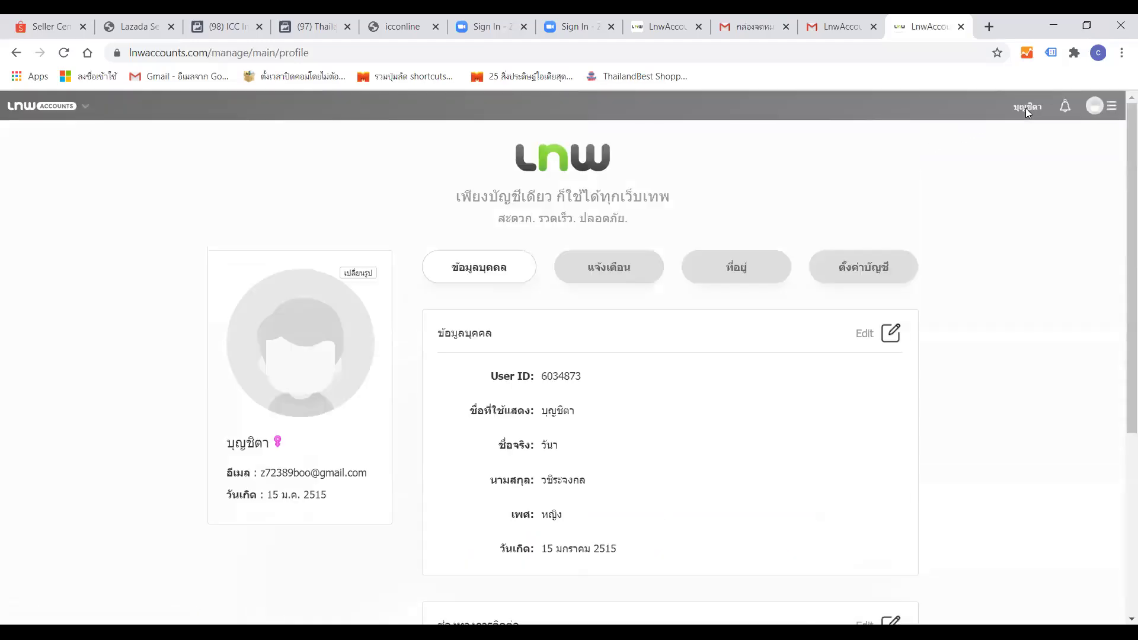
# Step: Go to the ร้านค้าโปรดของฉัน favourite shops page from the account menu
pyautogui.click(1105, 107)
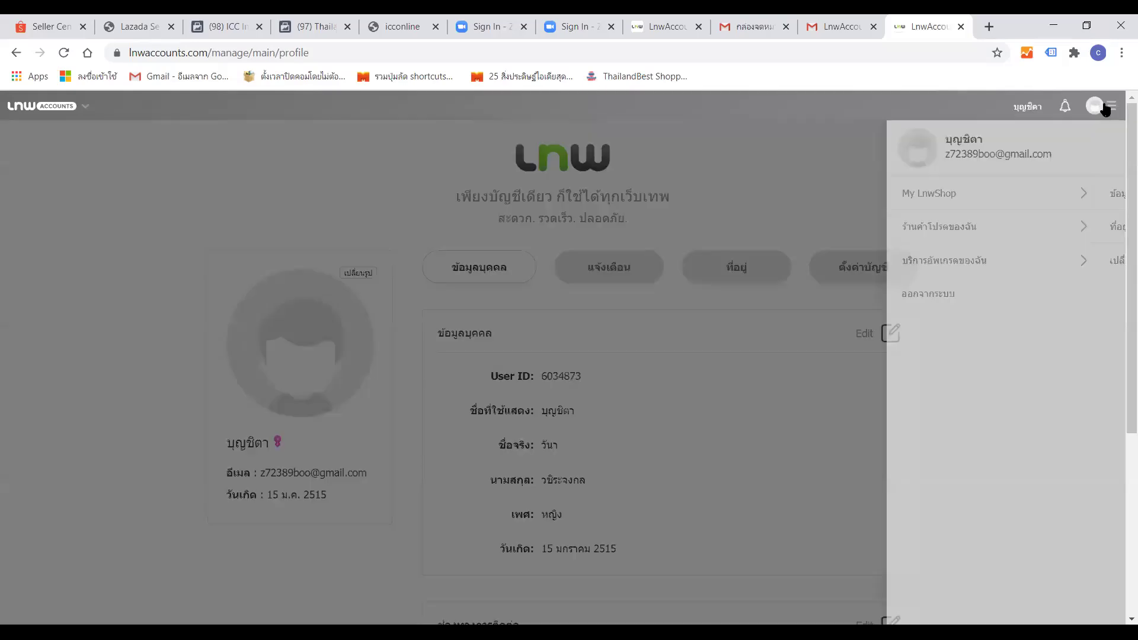
pyautogui.click(816, 139)
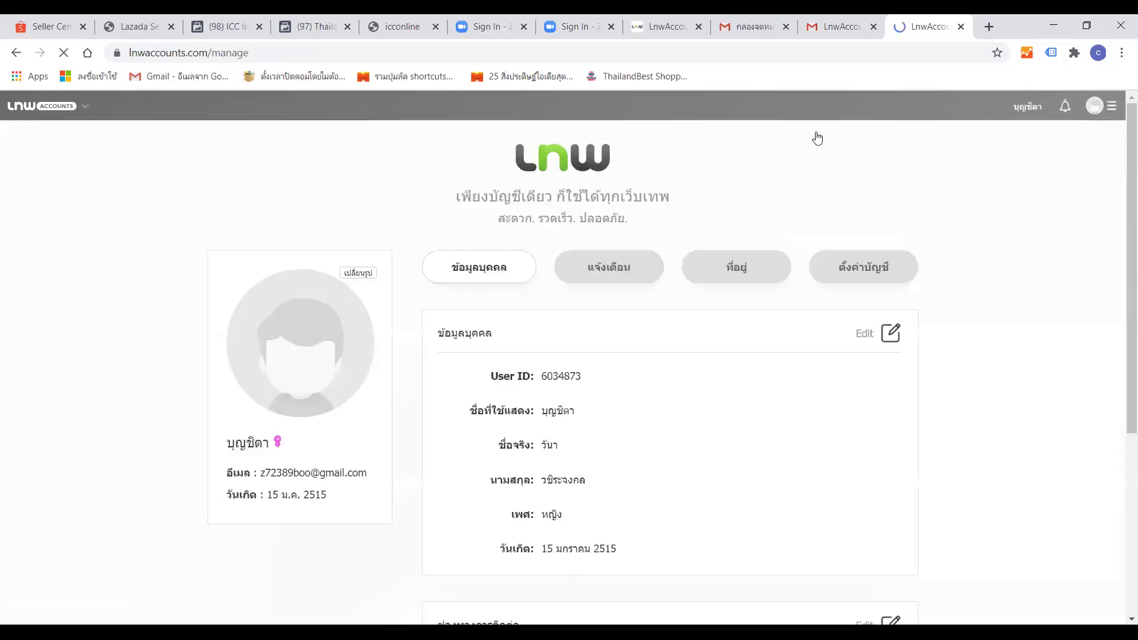
pyautogui.scroll(-5, 683, 266)
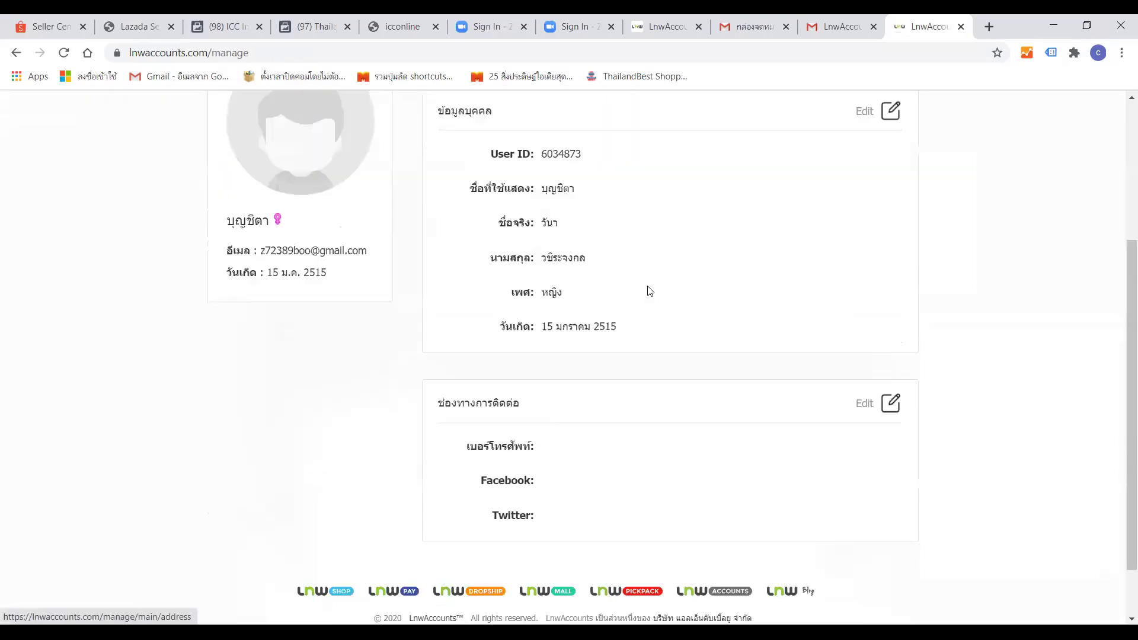
pyautogui.scroll(5, 646, 290)
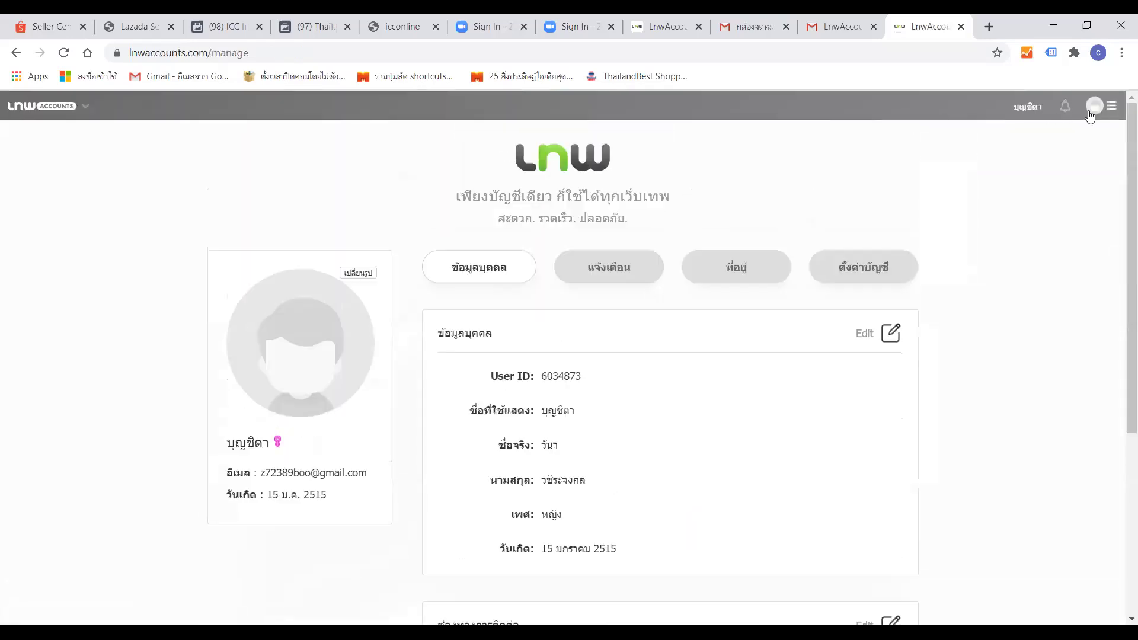
pyautogui.click(1111, 108)
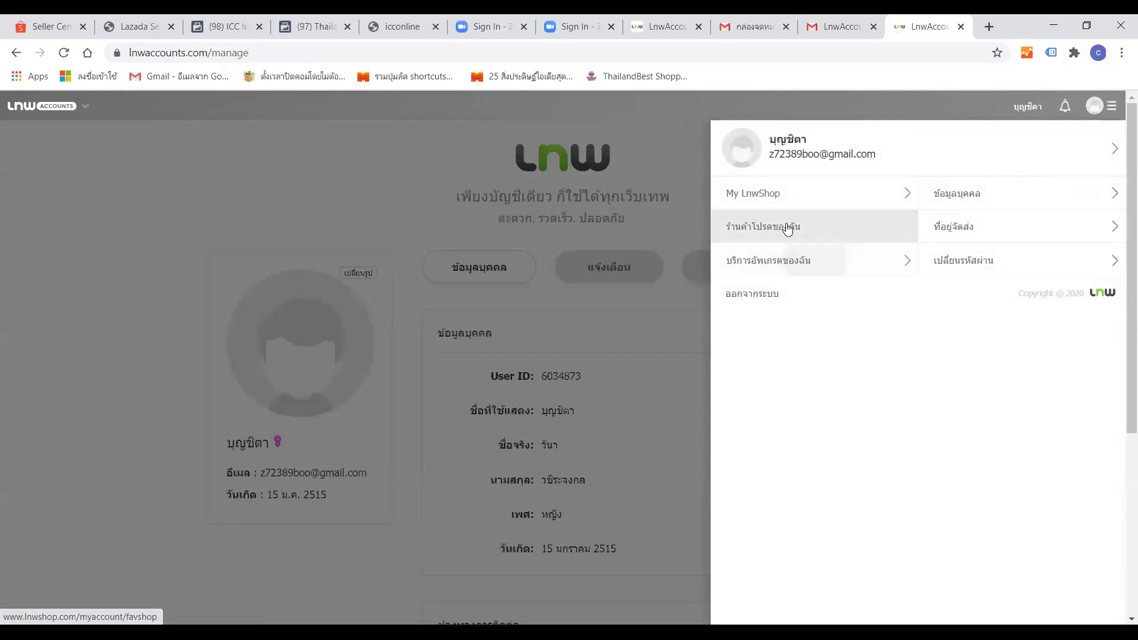
pyautogui.click(786, 223)
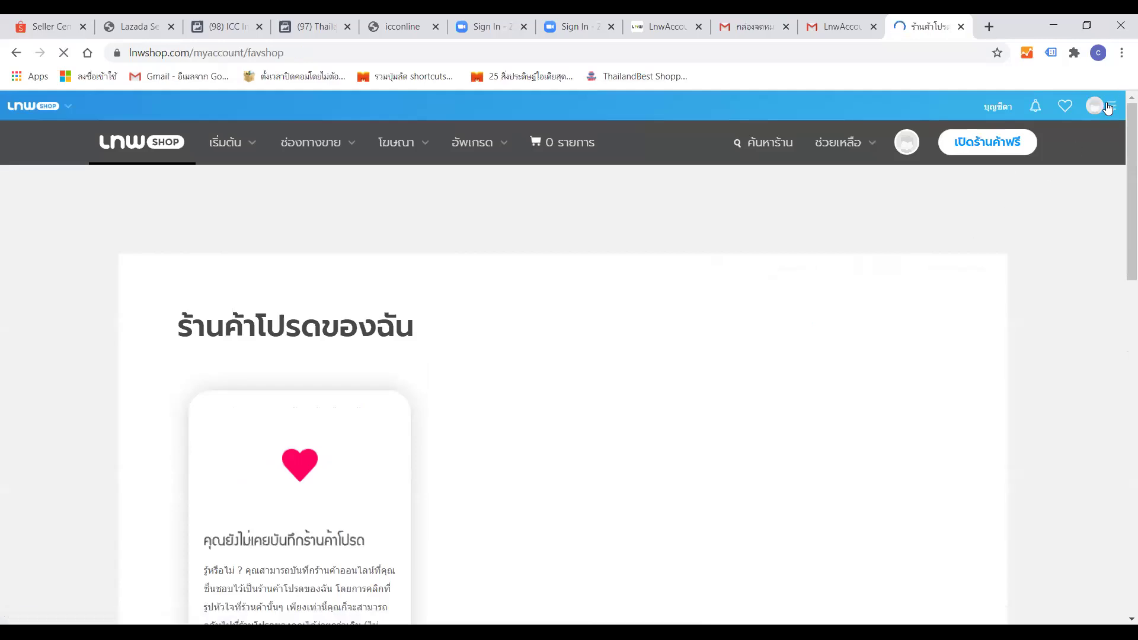
# Step: Open ที่อยู่จัดส่ง from the account menu and review the saved address and blank new-address form
pyautogui.click(1107, 107)
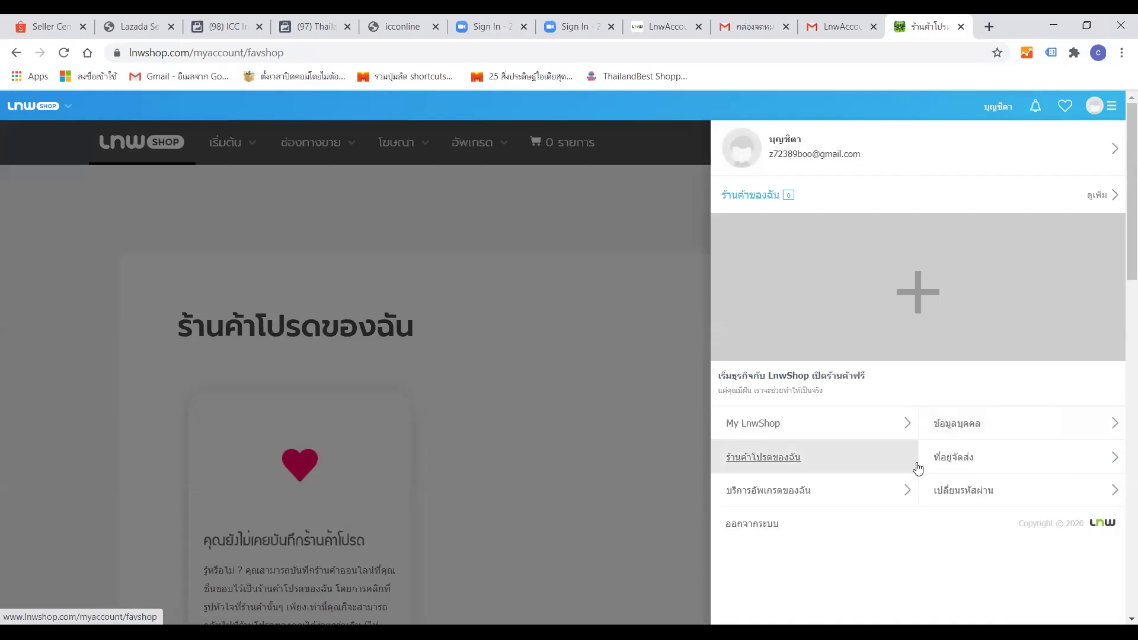
pyautogui.click(967, 458)
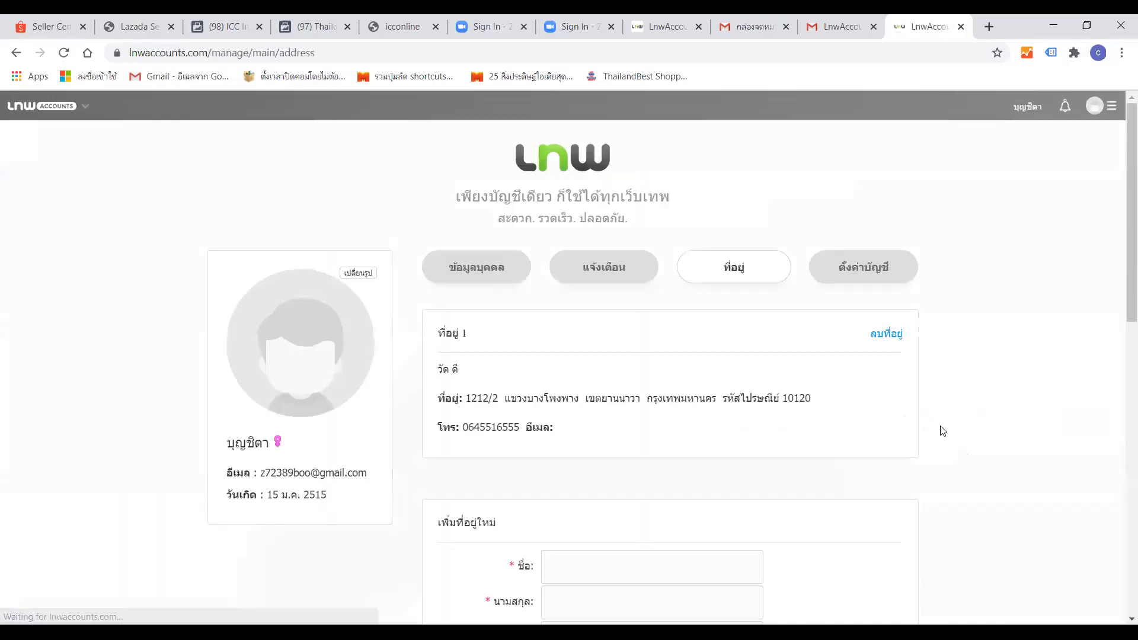
pyautogui.scroll(-1, 932, 424)
pyautogui.scroll(-9, 932, 424)
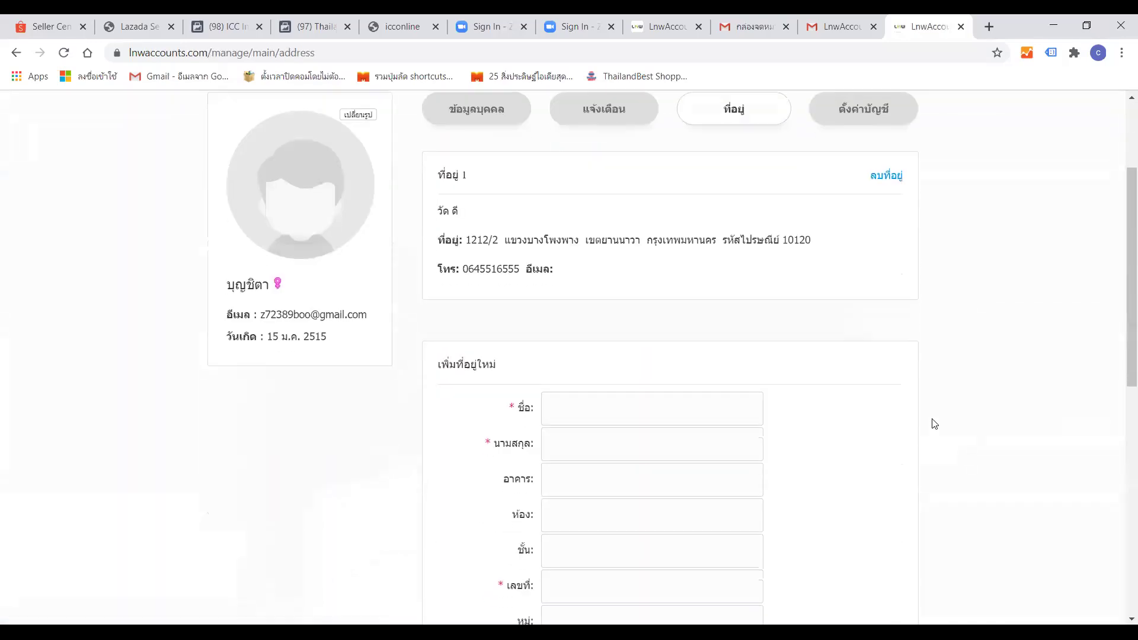
pyautogui.scroll(10, 933, 424)
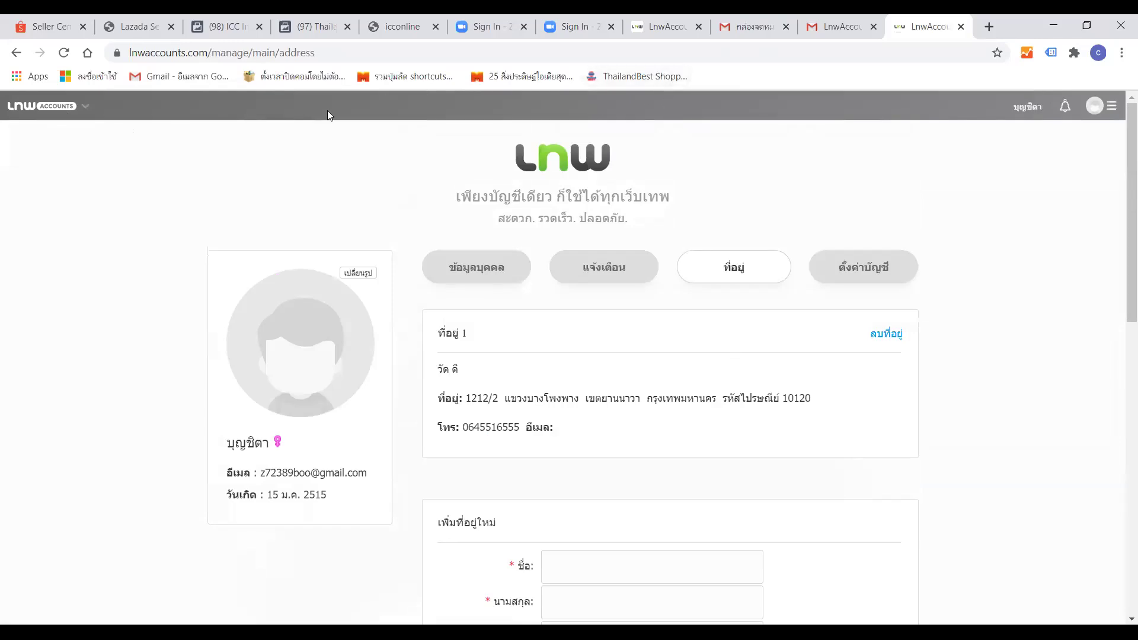
pyautogui.click(261, 56)
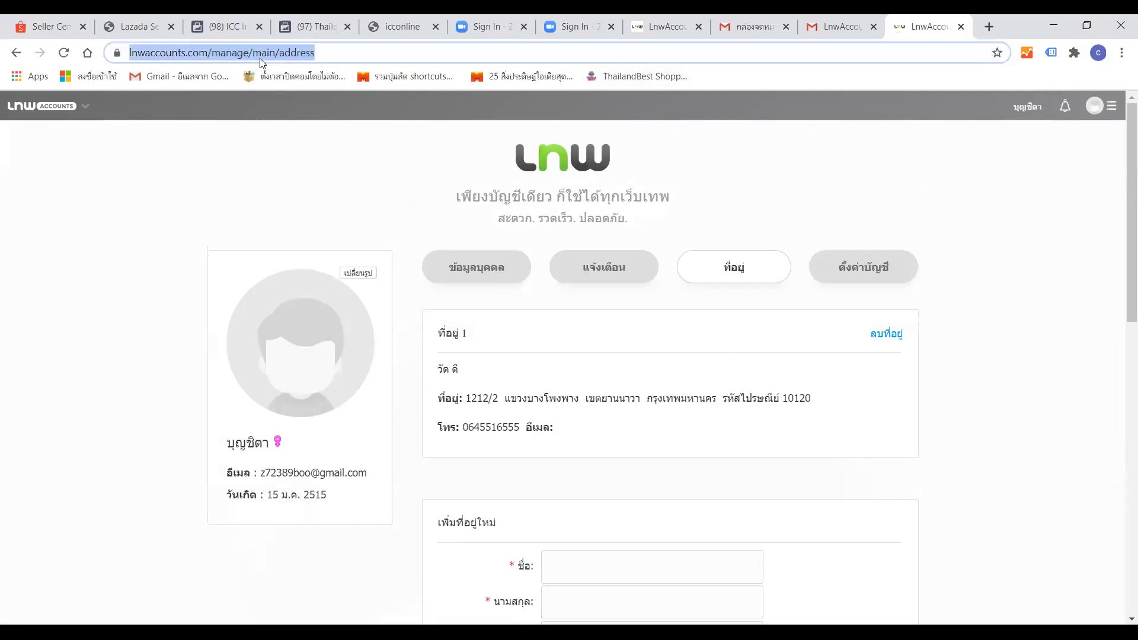
# Step: Return to the Sahamall website by entering its address in the browser bar
pyautogui.write('ไ')
pyautogui.press('BackSpace')
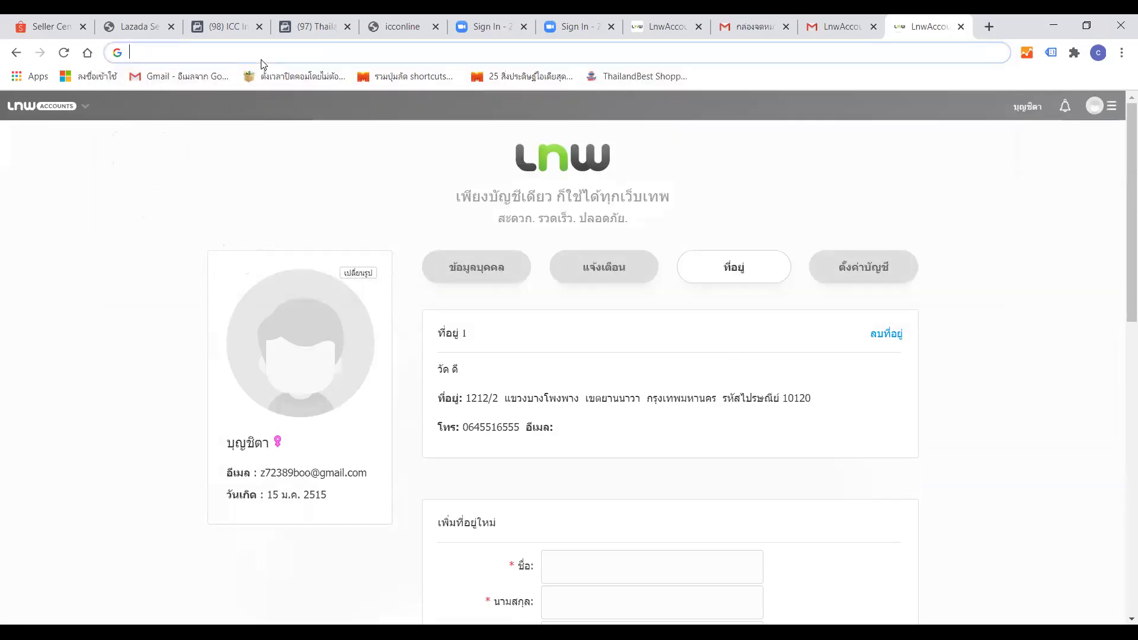
pyautogui.write('www.sahamall.com')
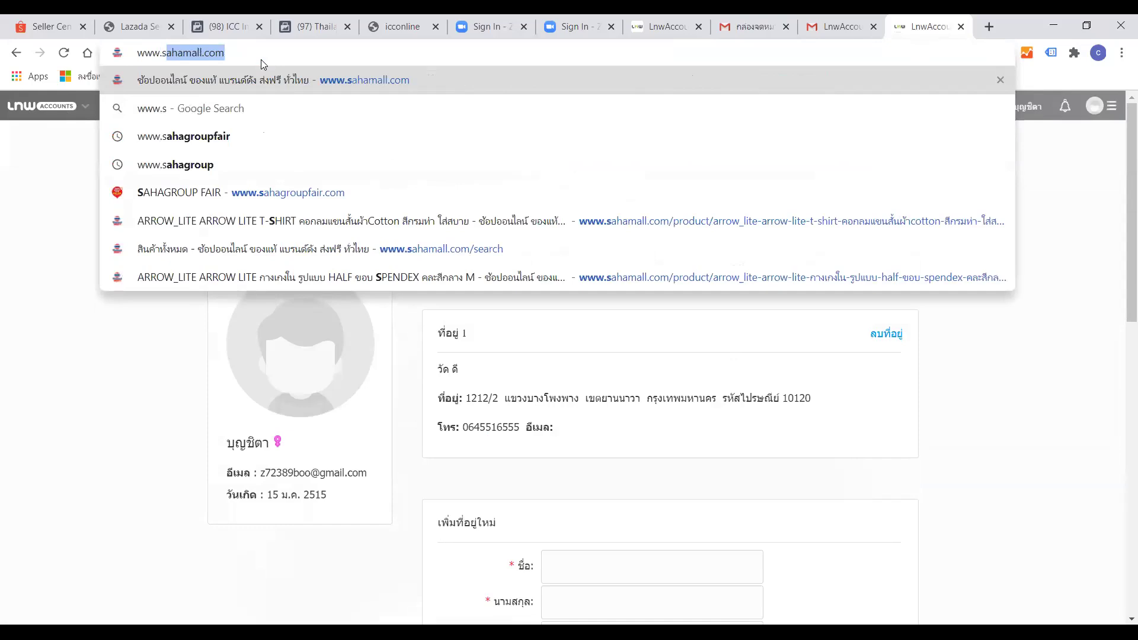
pyautogui.press('Return')
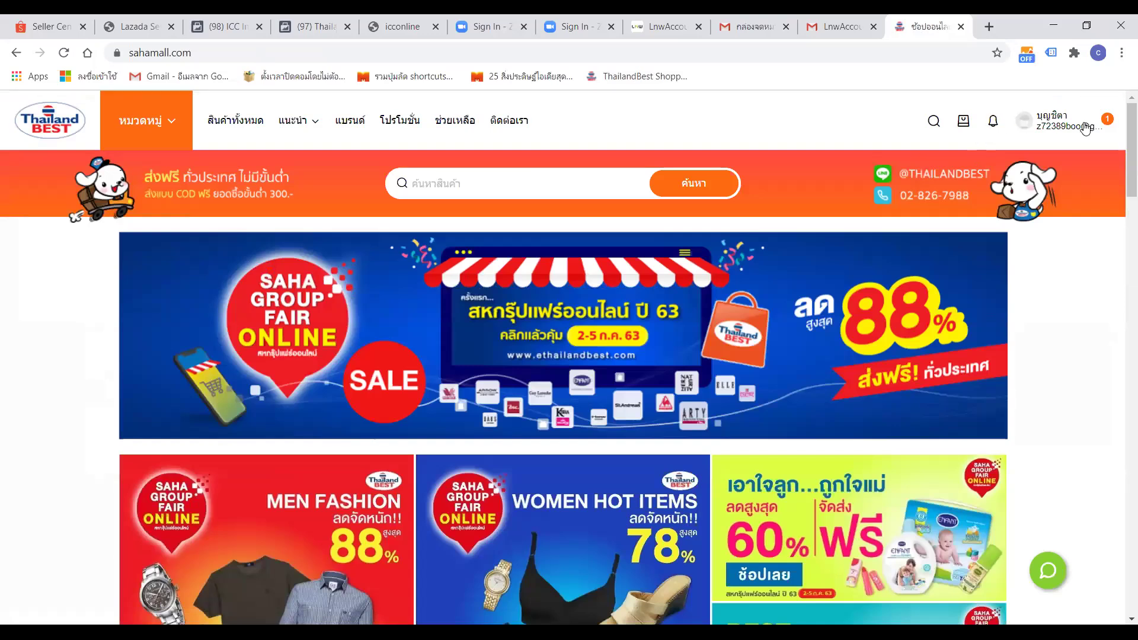
# Step: Toggle the account drawer, circle and erase the account name, then open the panel listing the order
pyautogui.click(1085, 129)
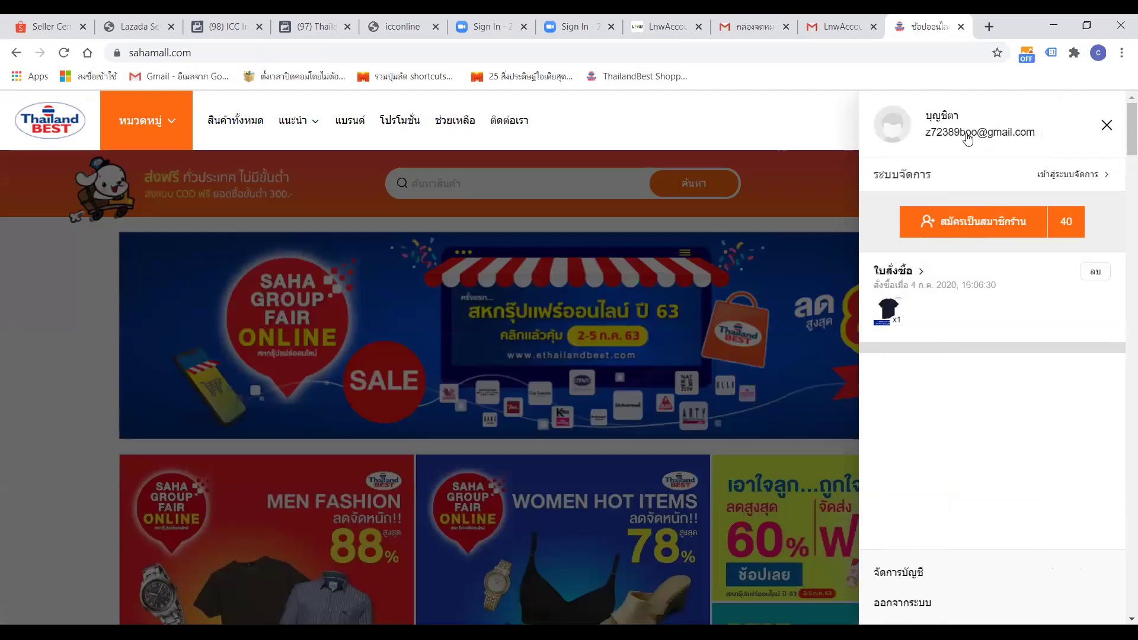
pyautogui.click(768, 120)
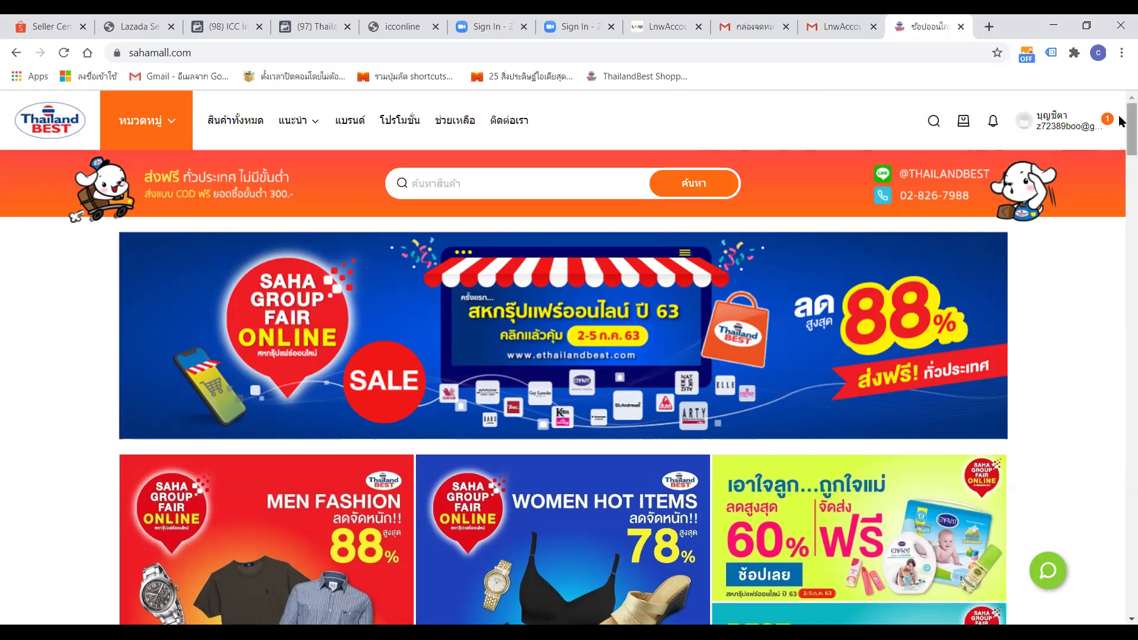
pyautogui.click(1089, 125)
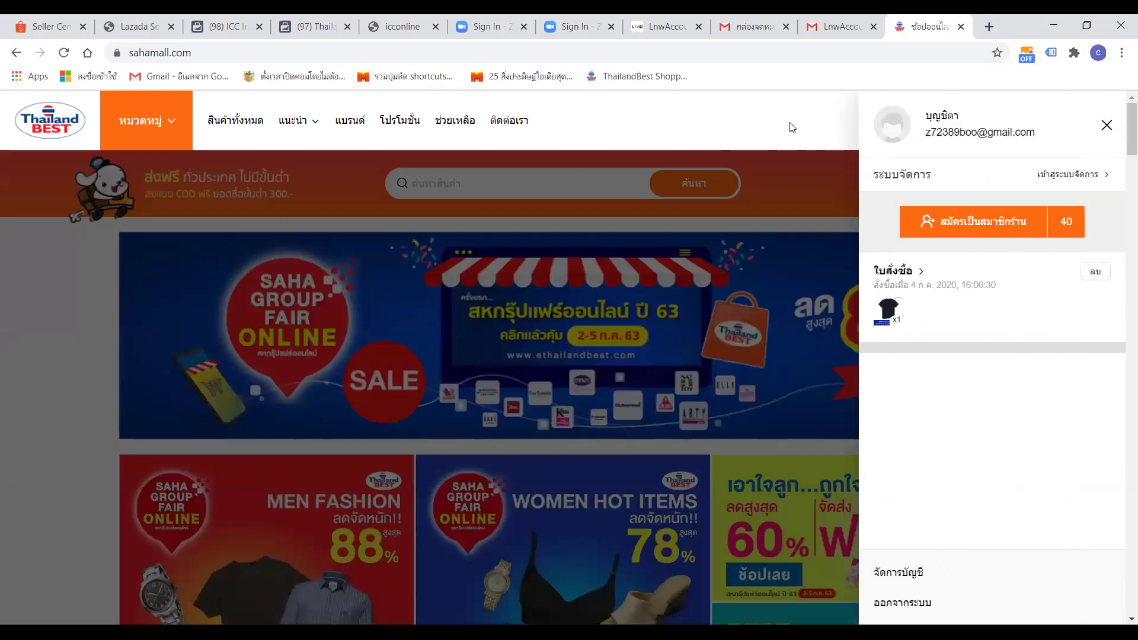
pyautogui.click(1106, 126)
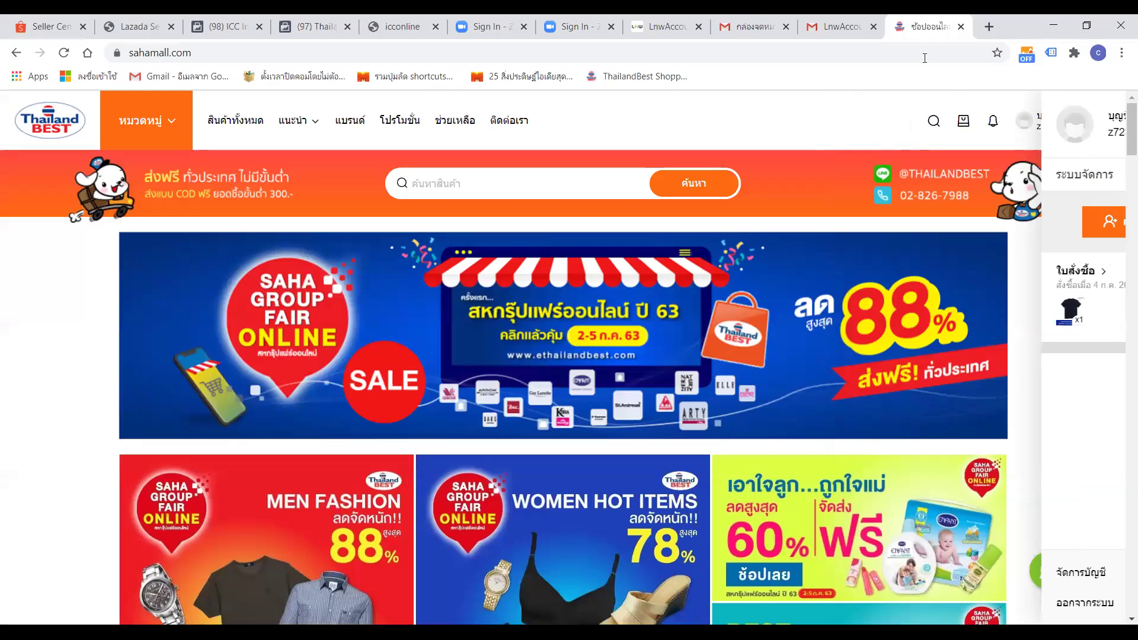
pyautogui.moveTo(1102, 94); pyautogui.dragTo(1118, 135)
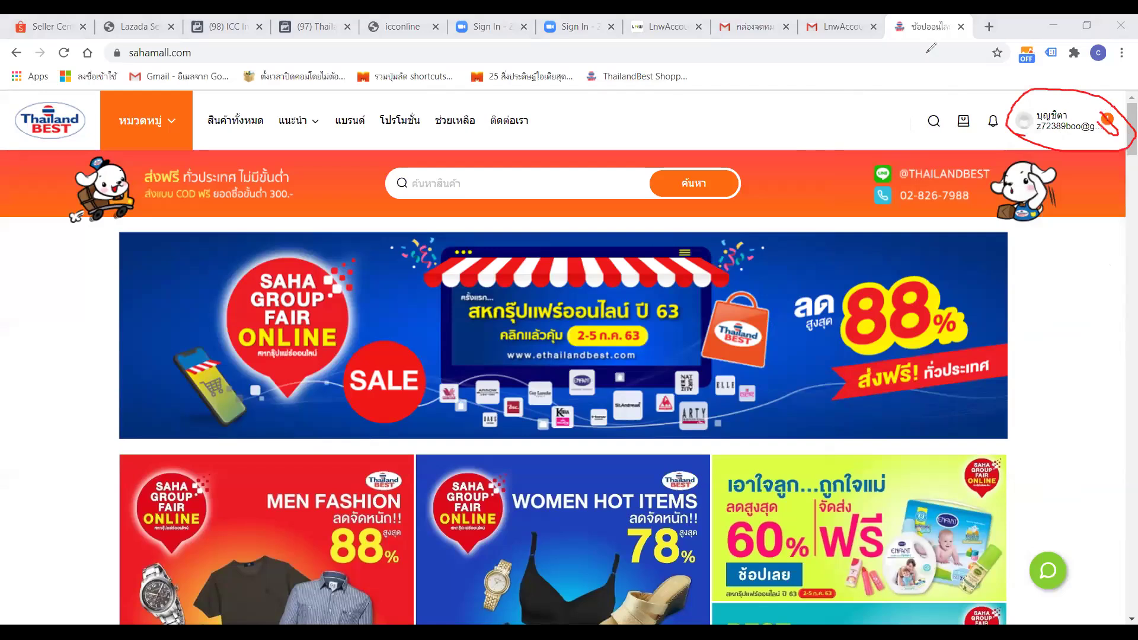
pyautogui.press('e')
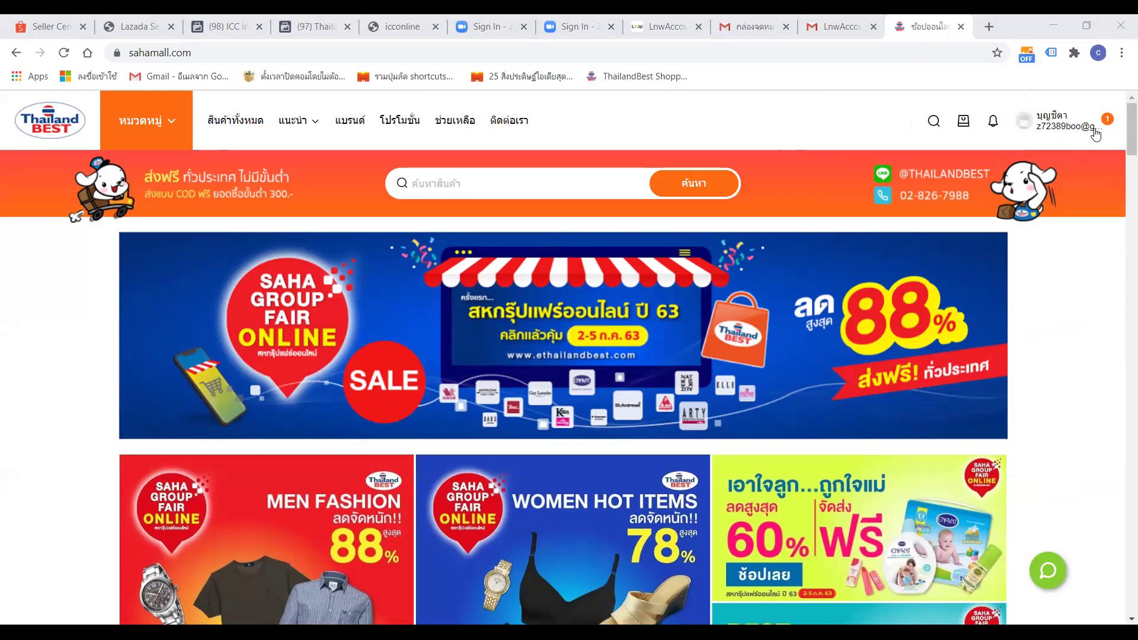
pyautogui.click(1094, 133)
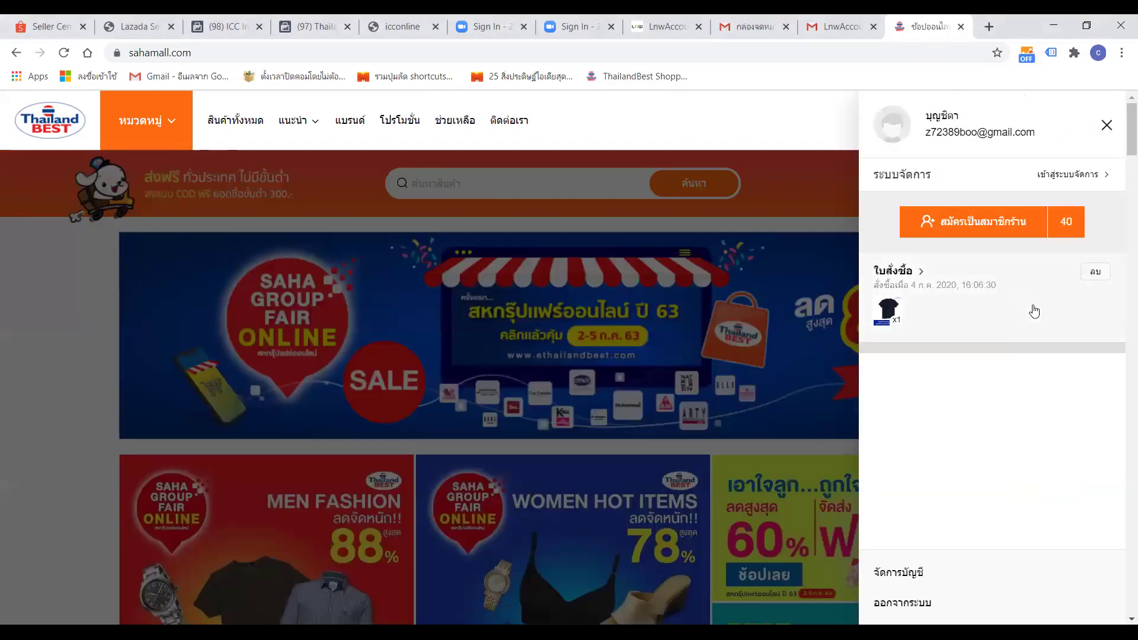
# Step: Open order 2618, expand and collapse the 139.00 บาท T-shirt details, then return via กลับร้านค้า
pyautogui.click(927, 292)
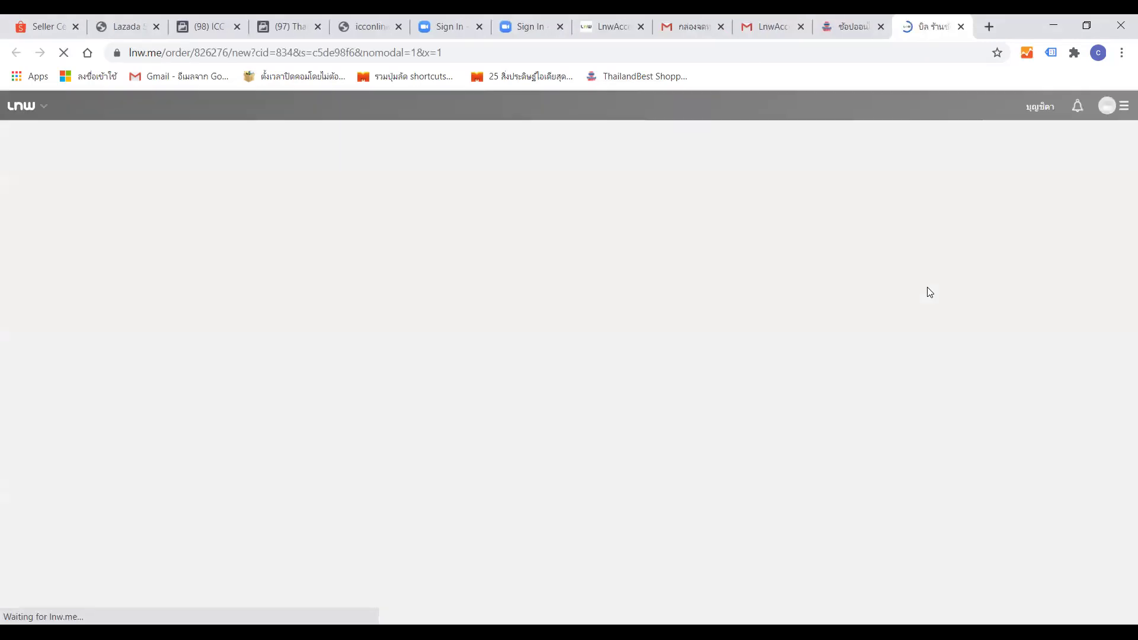
pyautogui.scroll(-3, 928, 292)
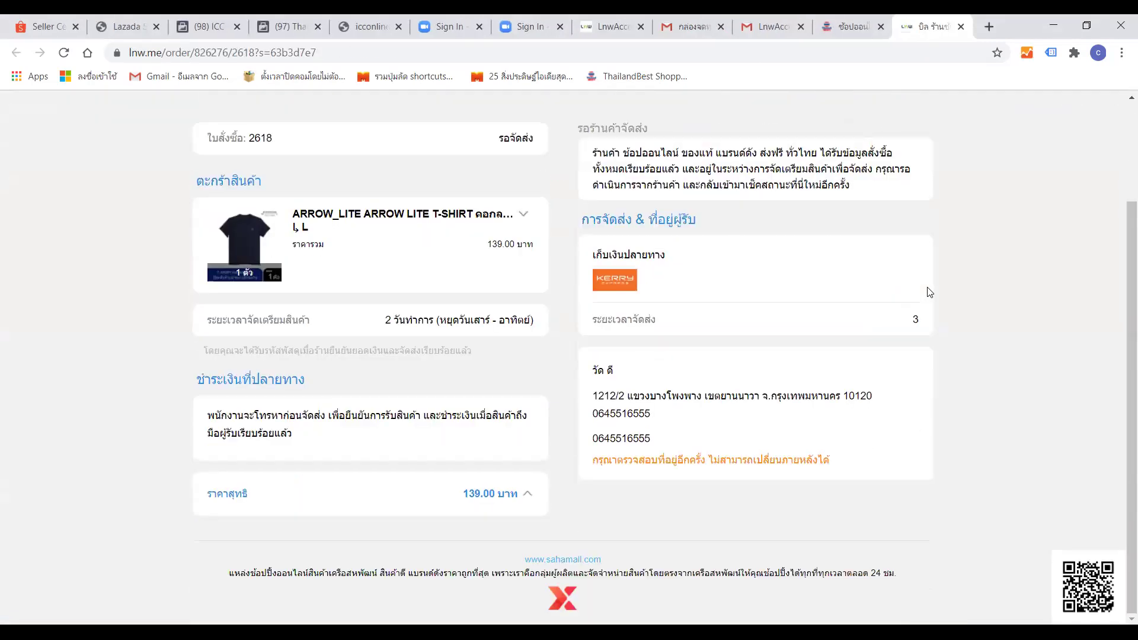
pyautogui.scroll(3, 928, 292)
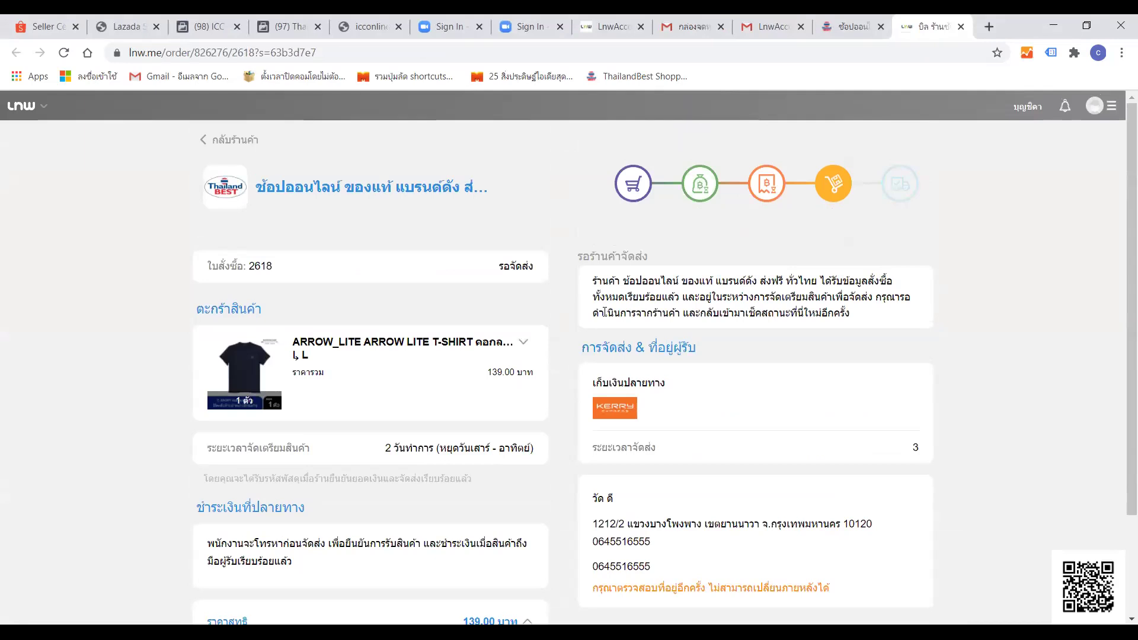
pyautogui.click(524, 342)
pyautogui.click(526, 343)
pyautogui.scroll(-3, 876, 208)
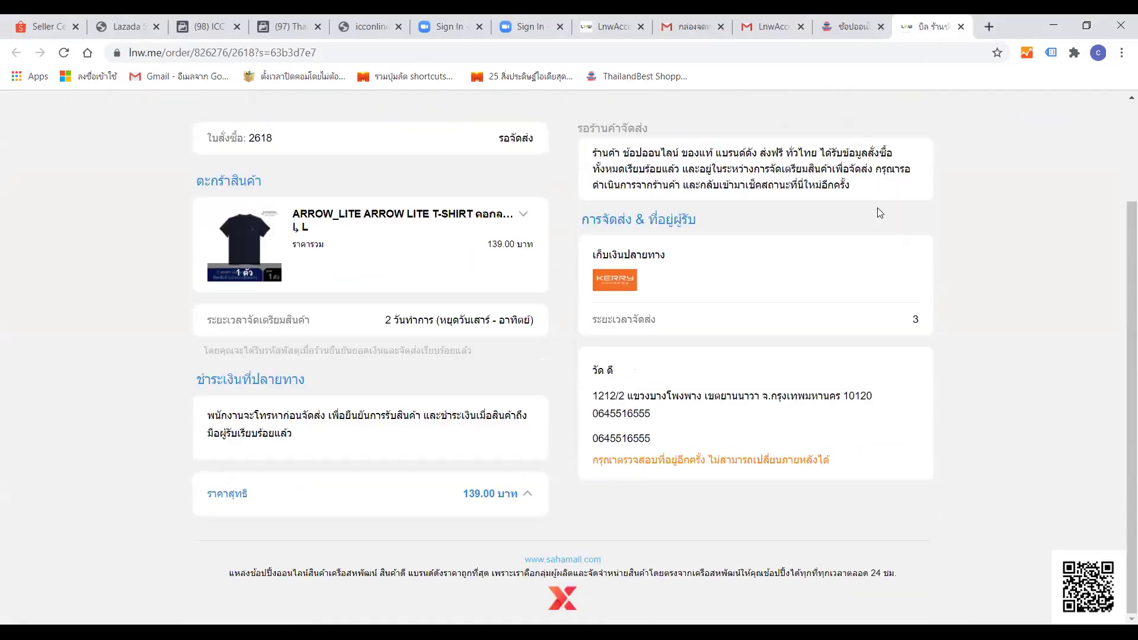
pyautogui.scroll(3, 266, 413)
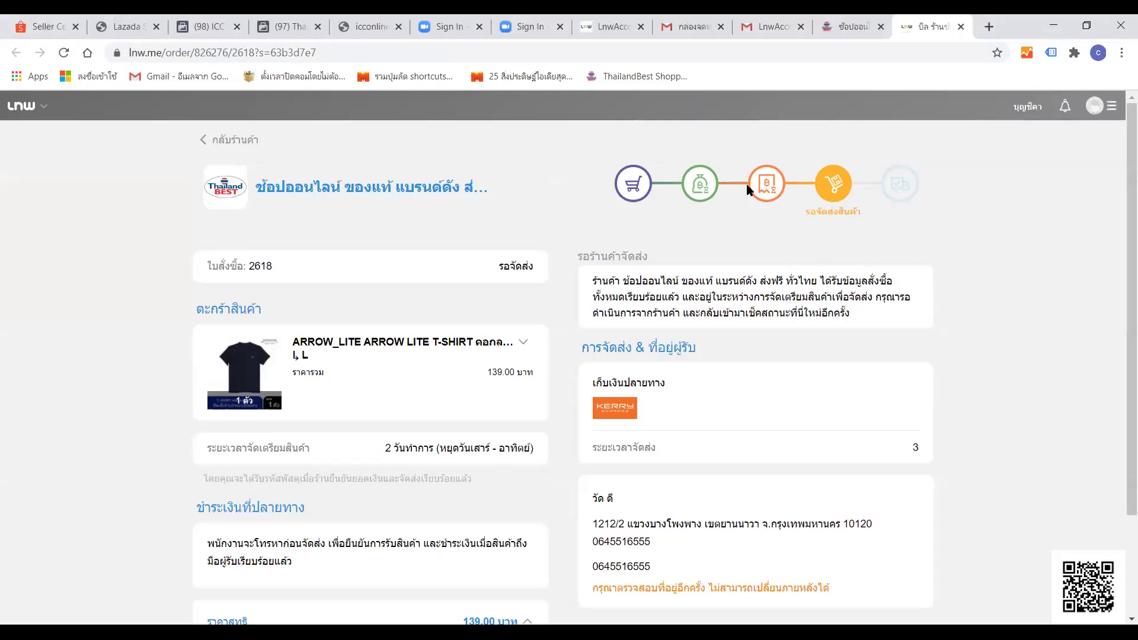
pyautogui.click(215, 142)
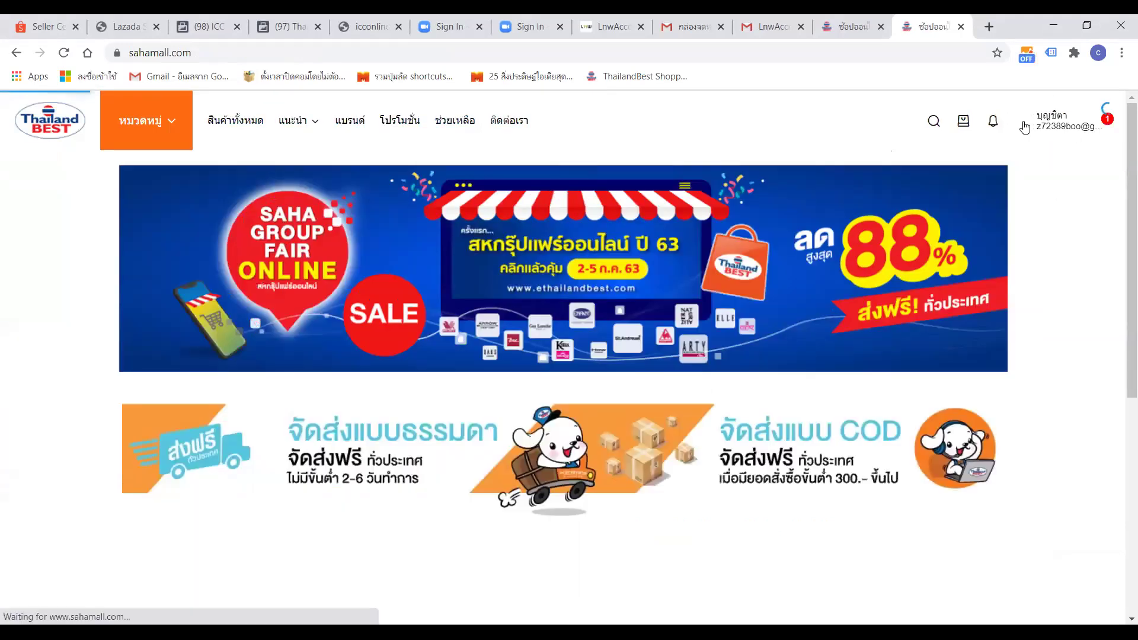
# Step: Review all notifications on the account site, then close that tab and the notifications panel
pyautogui.click(993, 122)
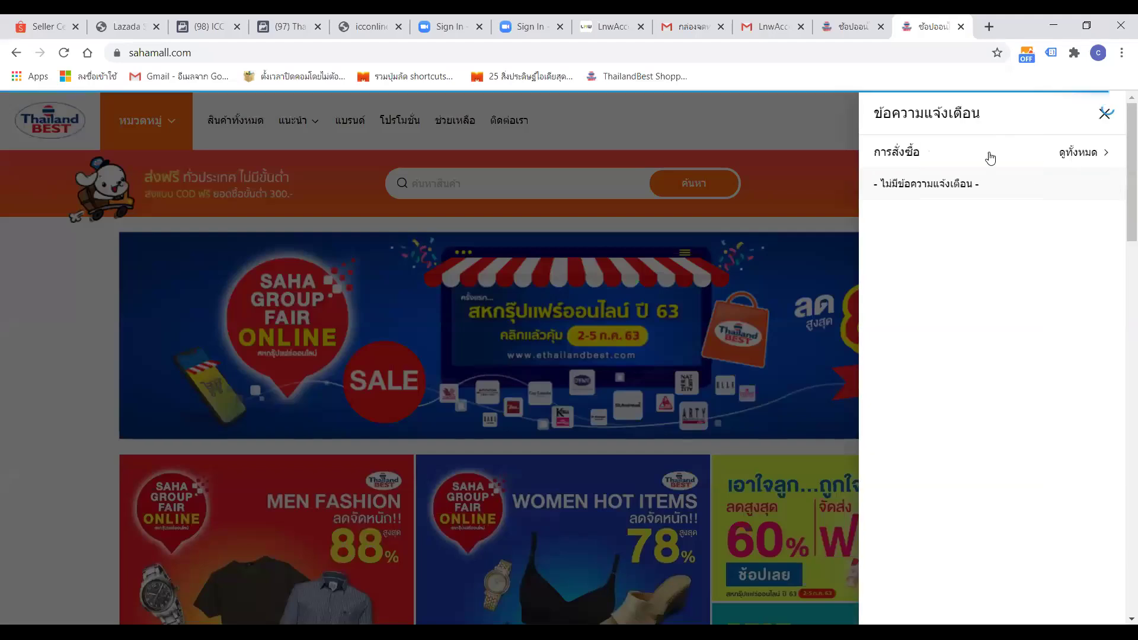
pyautogui.click(1078, 153)
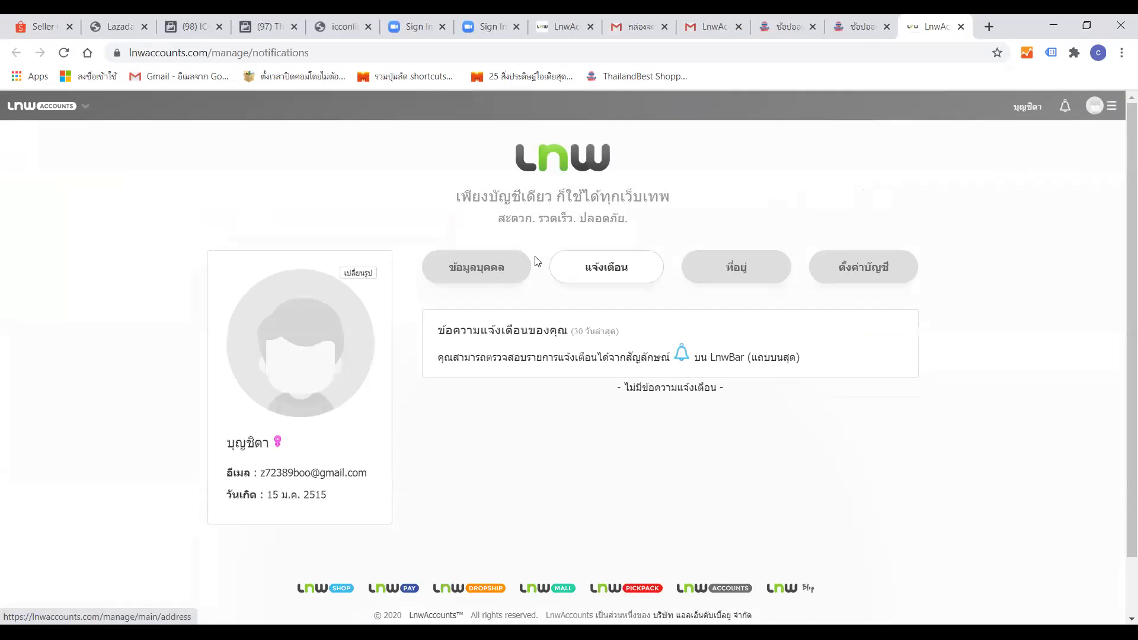
pyautogui.click(961, 26)
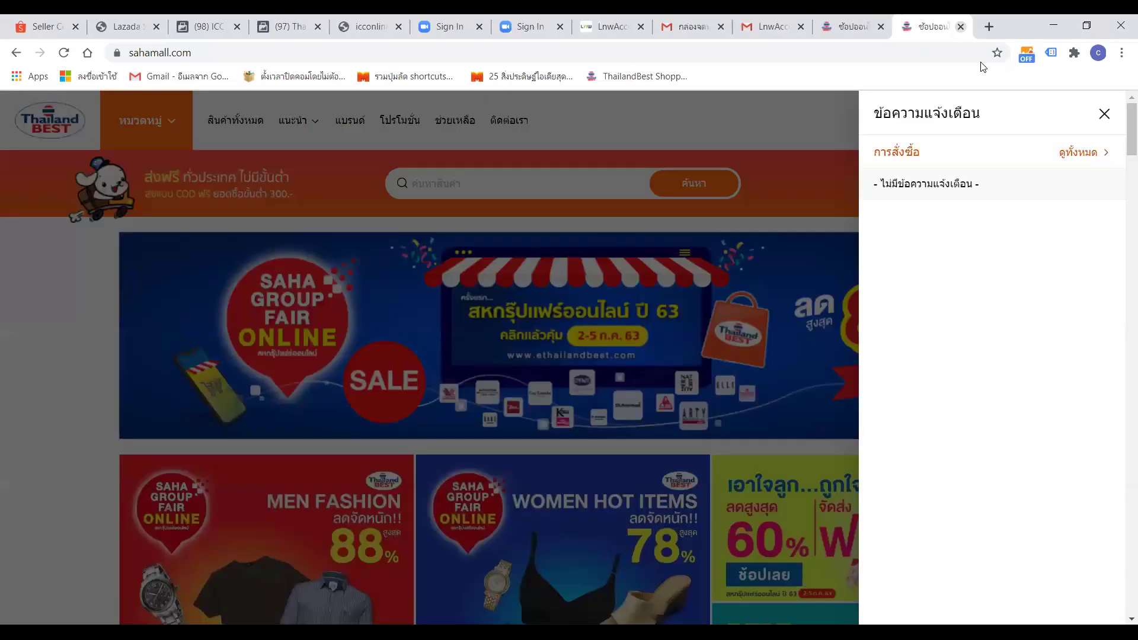
pyautogui.click(1104, 117)
# Step: Delete pending order 2618 from the account panel and confirm with OK
pyautogui.click(1105, 119)
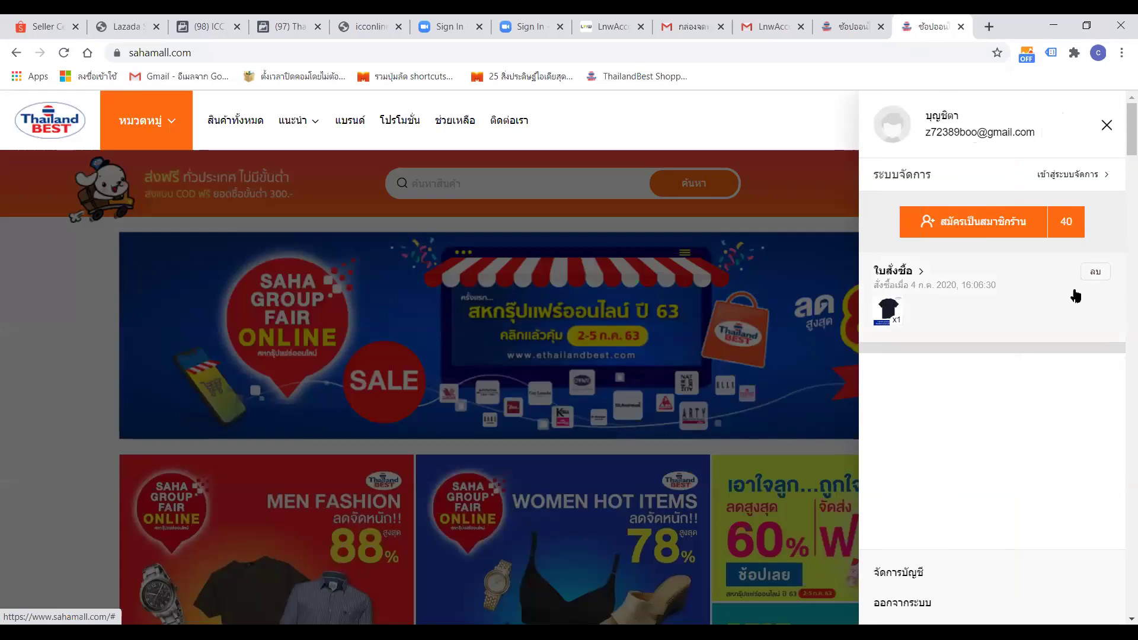
pyautogui.click(1095, 272)
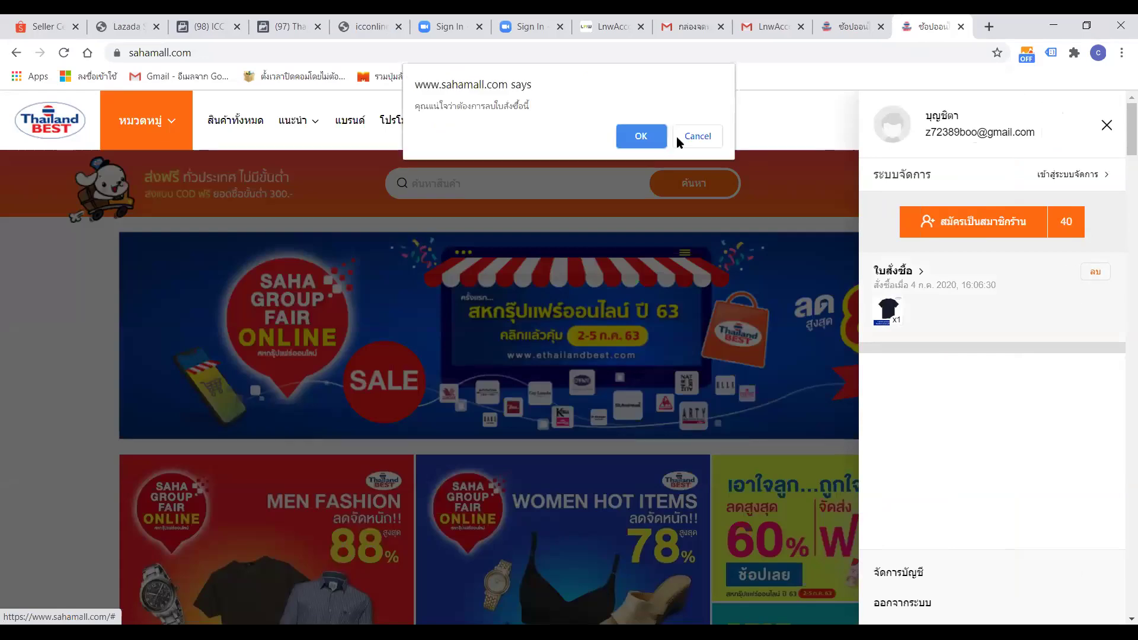
pyautogui.click(635, 136)
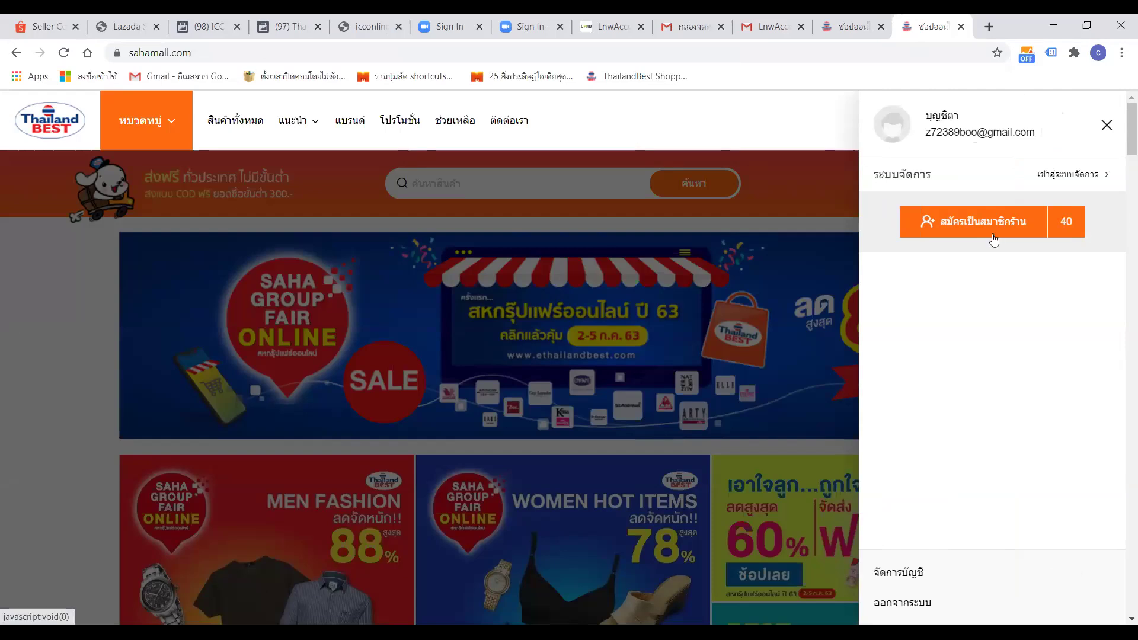
pyautogui.click(1107, 125)
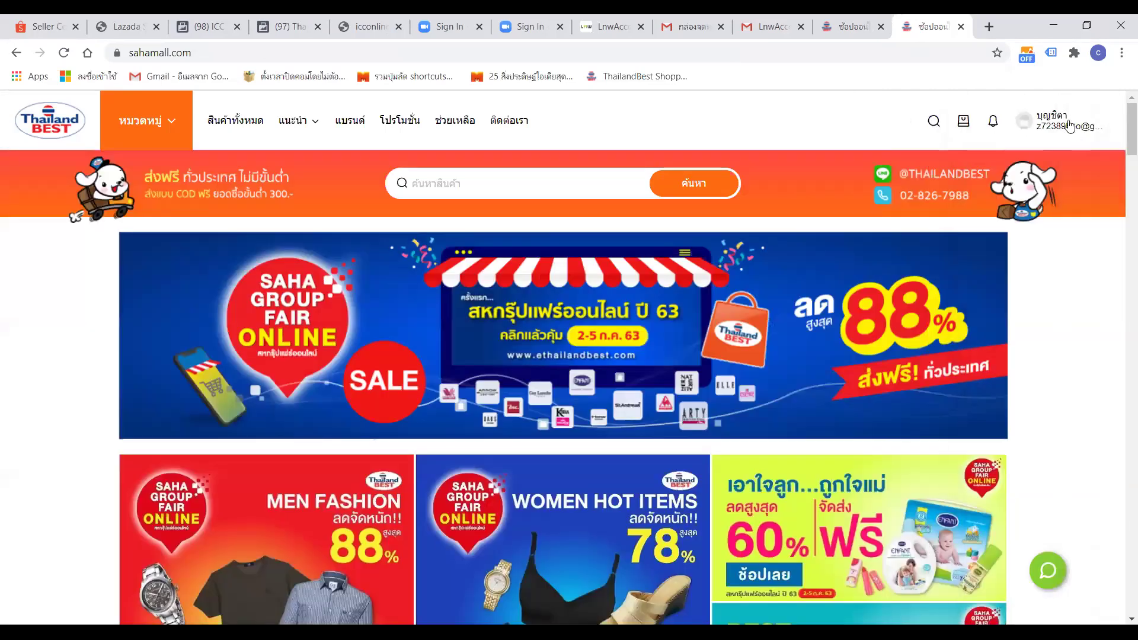
# Step: Verify the account panel lists no orders, then scroll down the Saha Group Fair storefront
pyautogui.click(1074, 122)
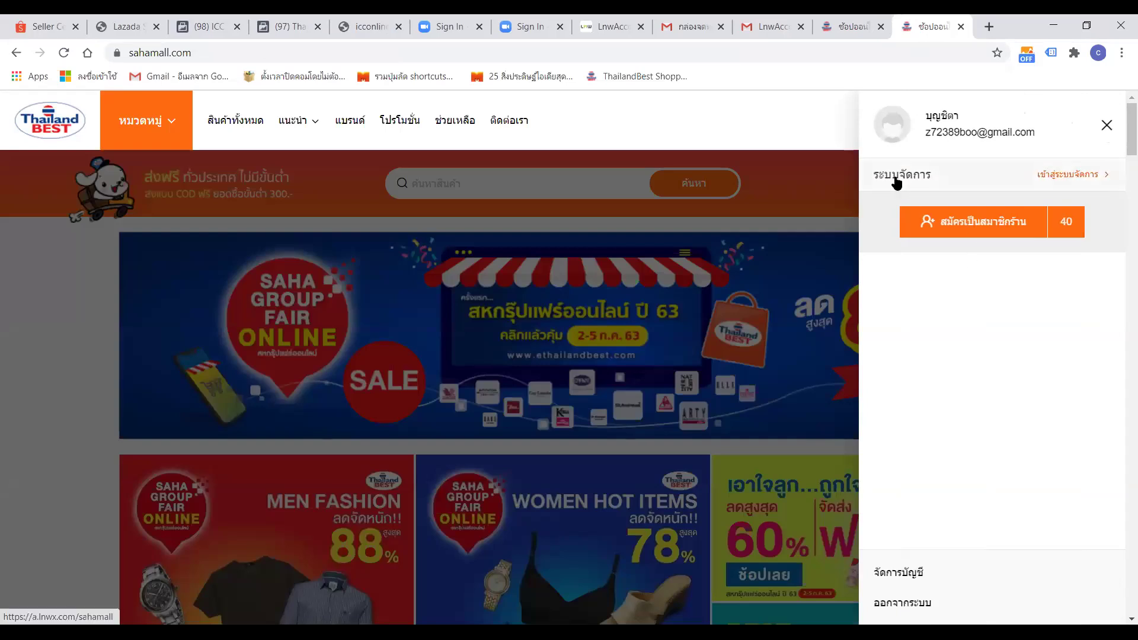
pyautogui.click(1106, 125)
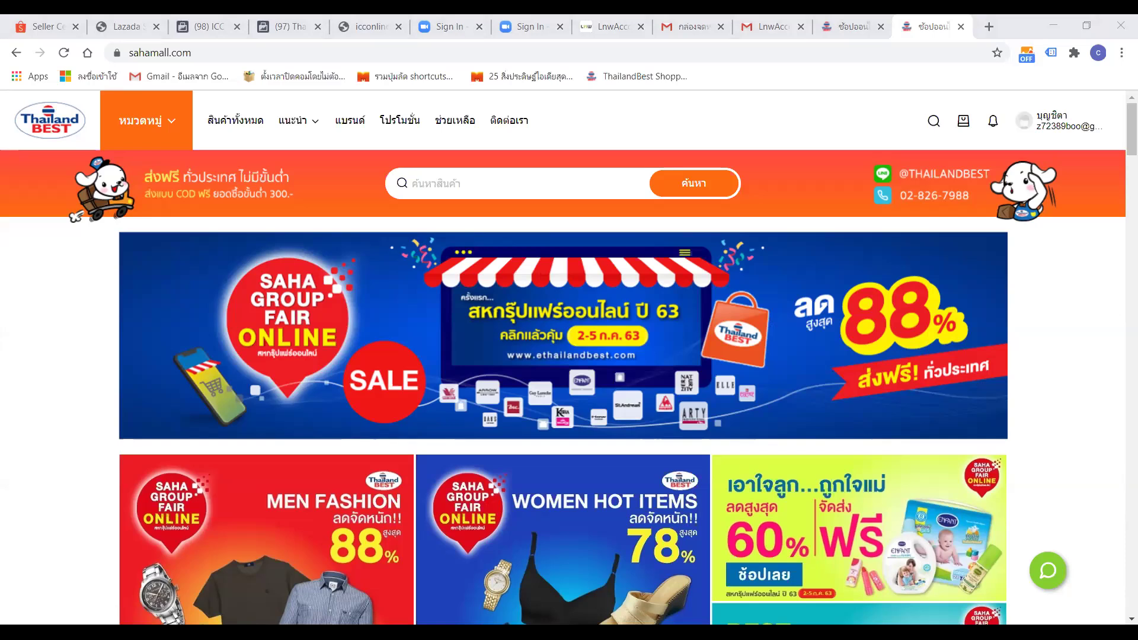
pyautogui.click(1074, 324)
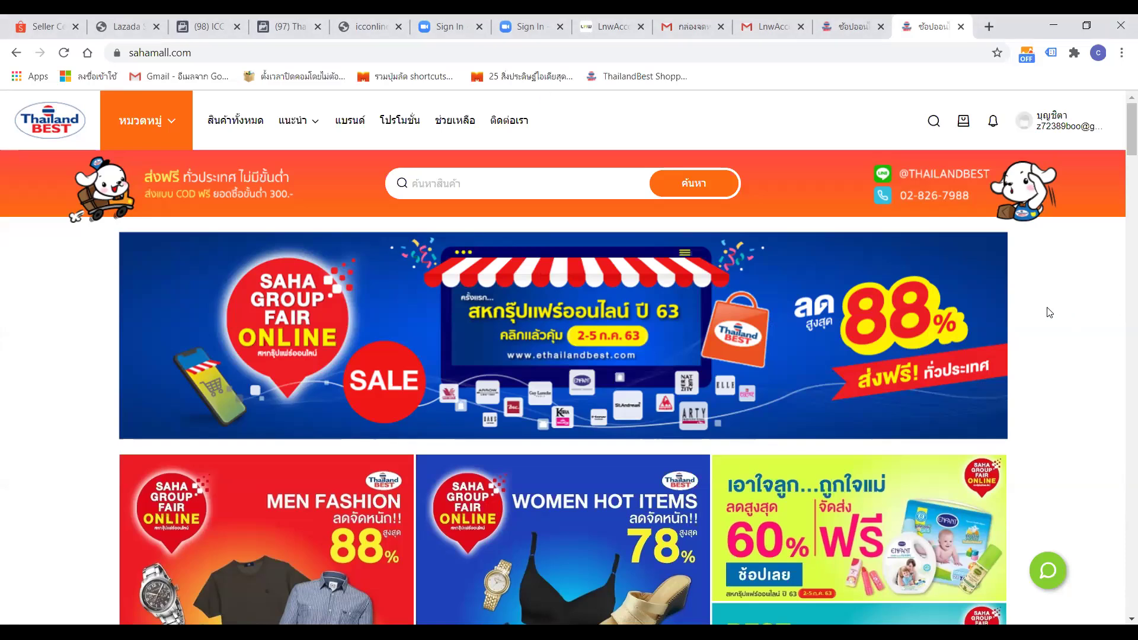
pyautogui.scroll(-4, 1024, 318)
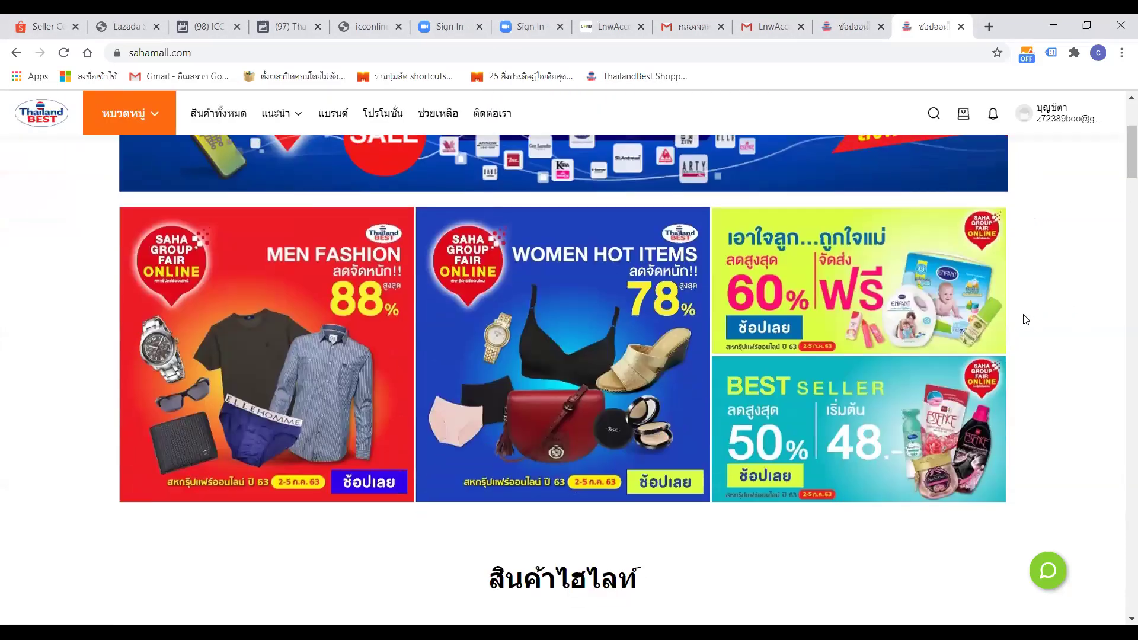
pyautogui.scroll(-3, 1026, 319)
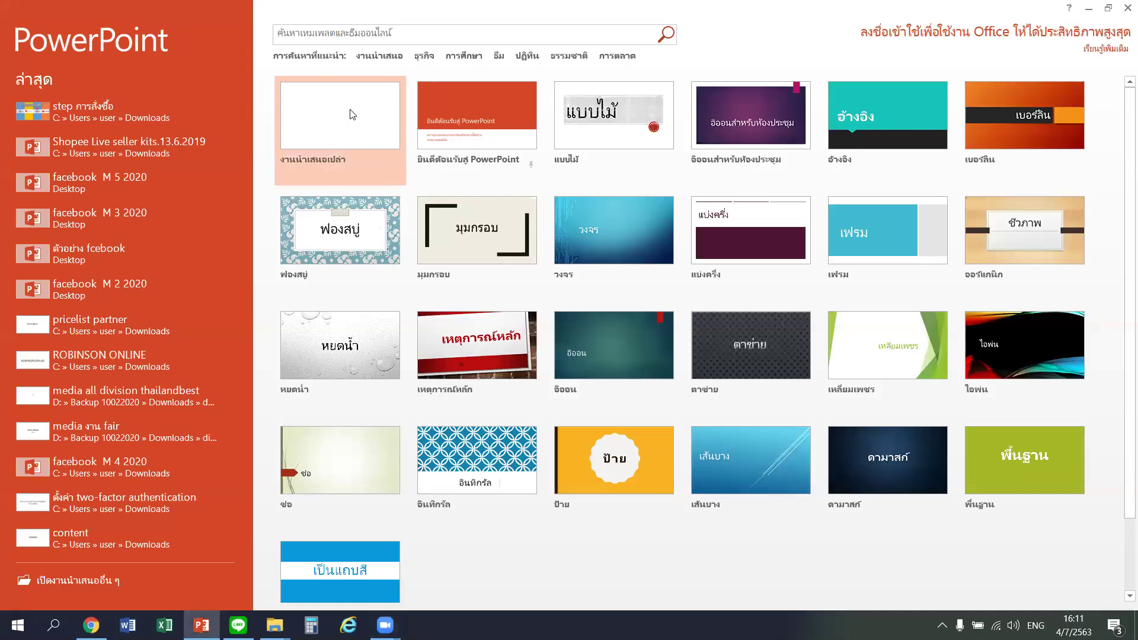
# Step: Create a blank presentation whose title slide reads 'Code ส่วนลด', leaving the subtitle empty
pyautogui.click(352, 114)
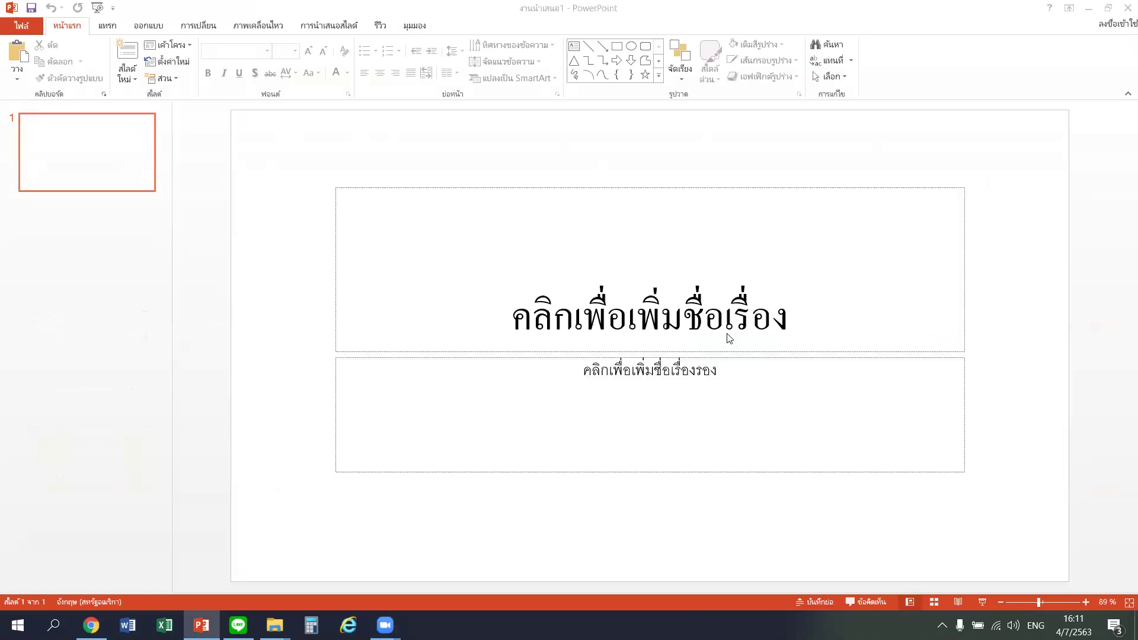
pyautogui.click(644, 323)
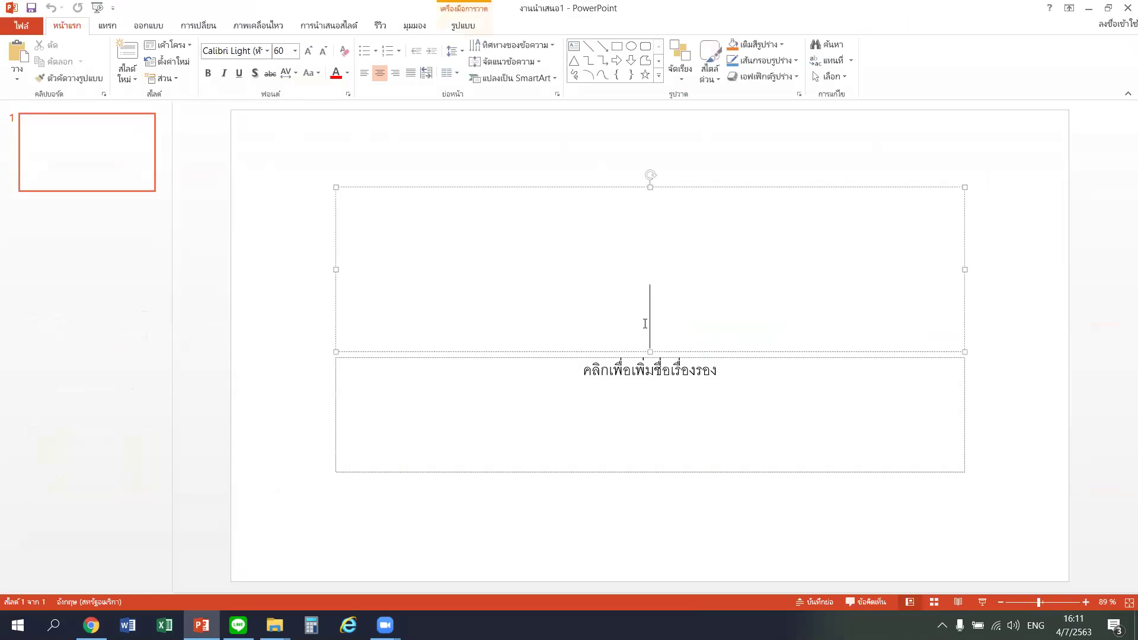
pyautogui.write('code')
pyautogui.press('`')
pyautogui.write('ส่วนลด')
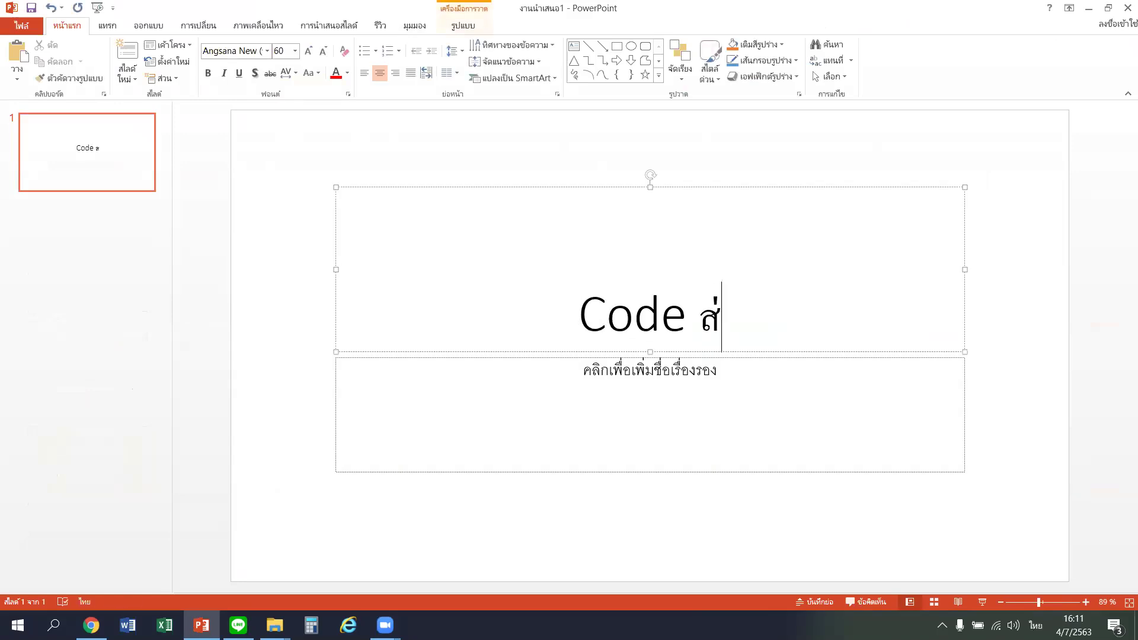
pyautogui.click(655, 384)
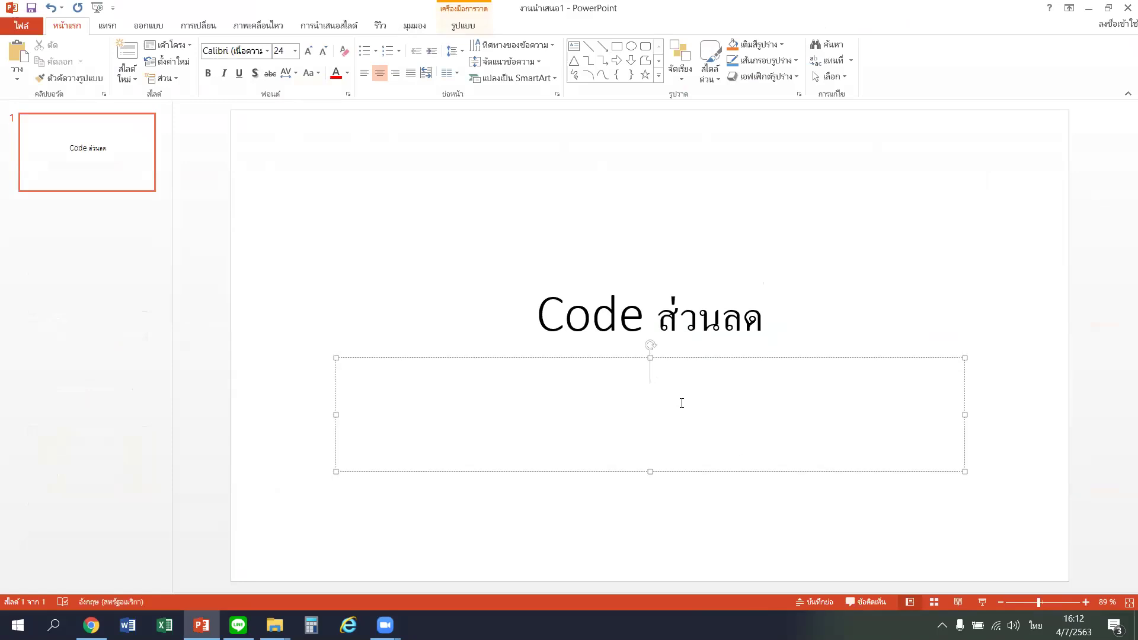
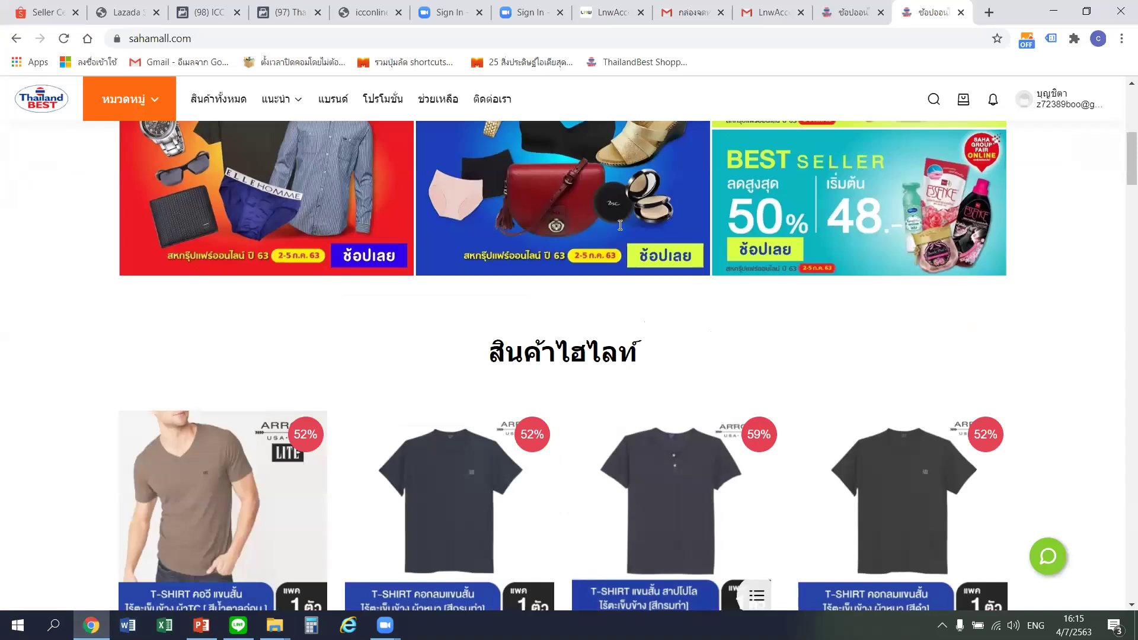
# Step: Add one carton of BSC CORNSOY Milk with Corn (Low Sugar) to the cart (฿519) and proceed to checkout
pyautogui.scroll(-3, 368, 436)
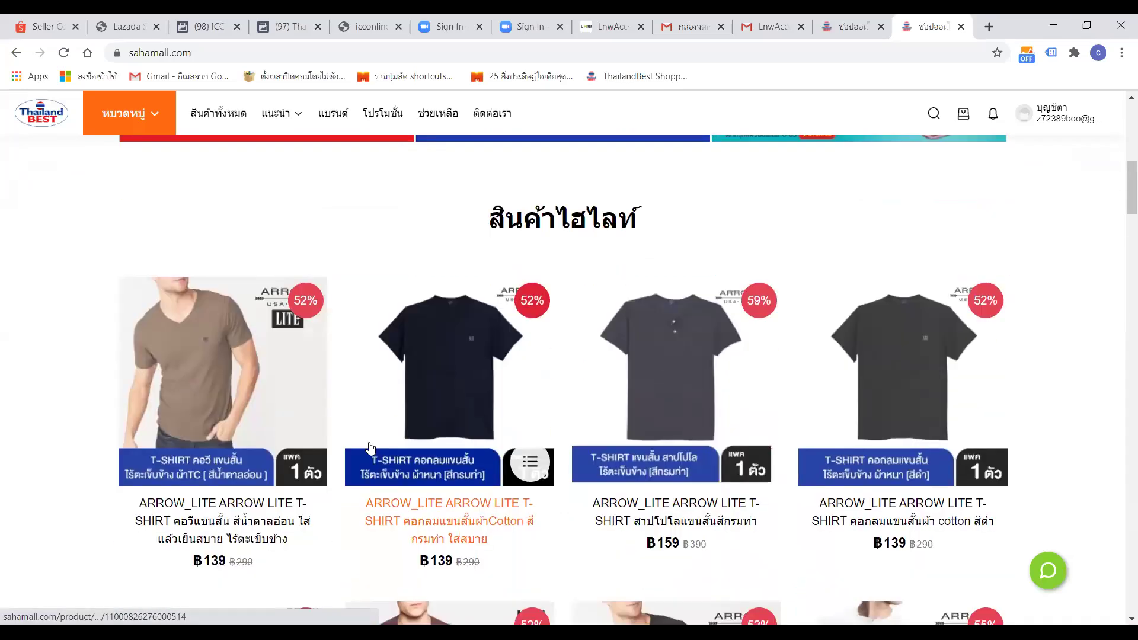
pyautogui.scroll(-12, 668, 401)
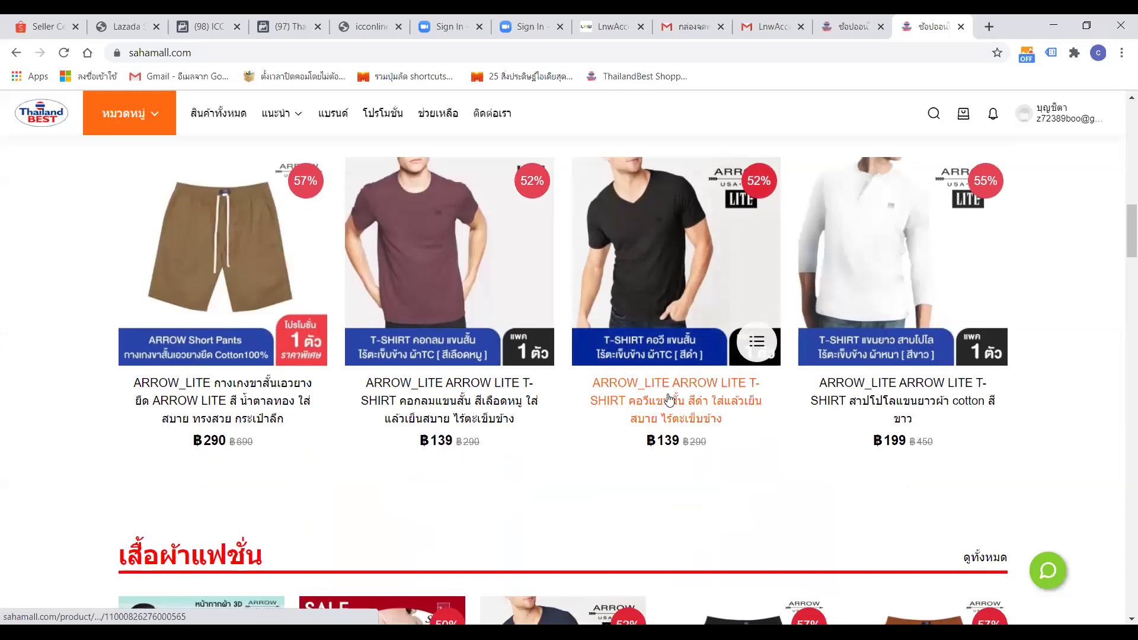
pyautogui.scroll(-10, 669, 401)
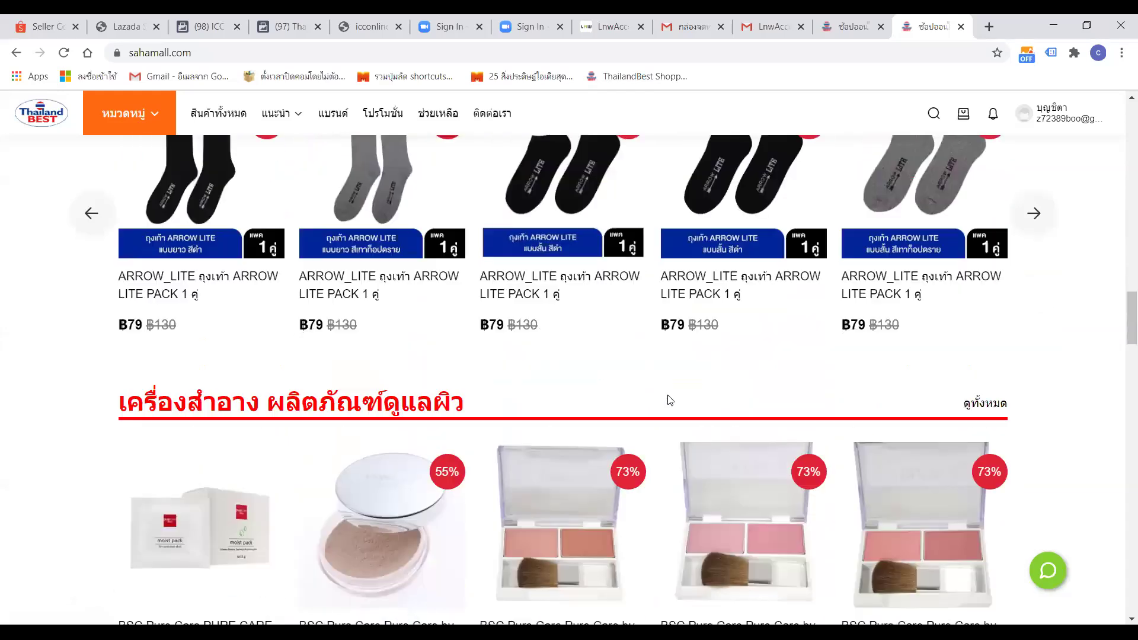
pyautogui.scroll(-3, 668, 402)
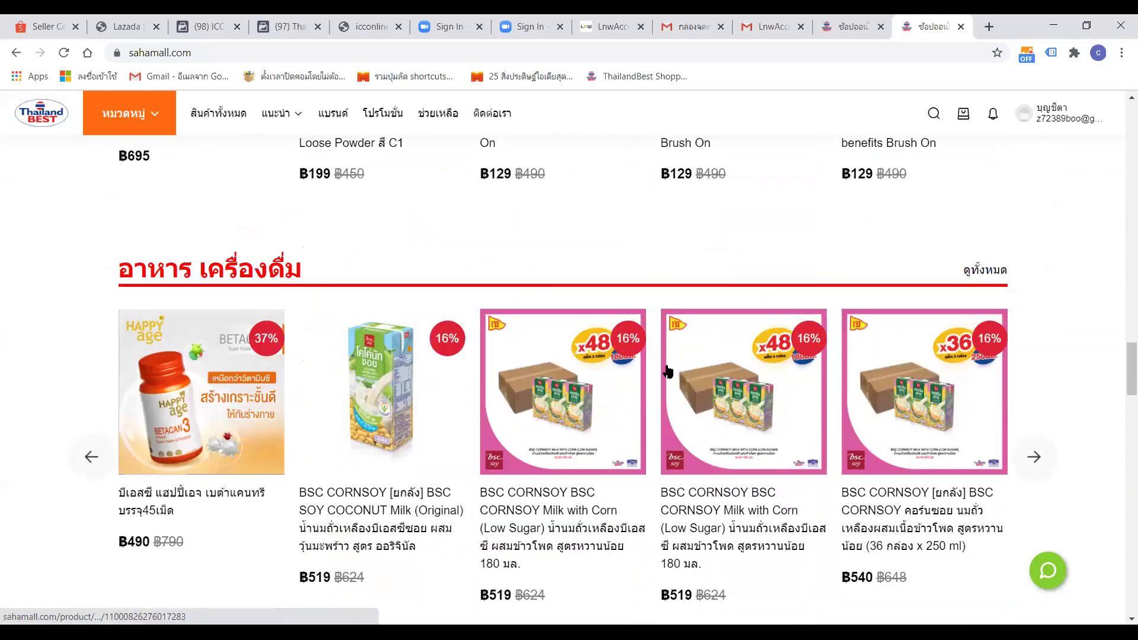
pyautogui.click(569, 415)
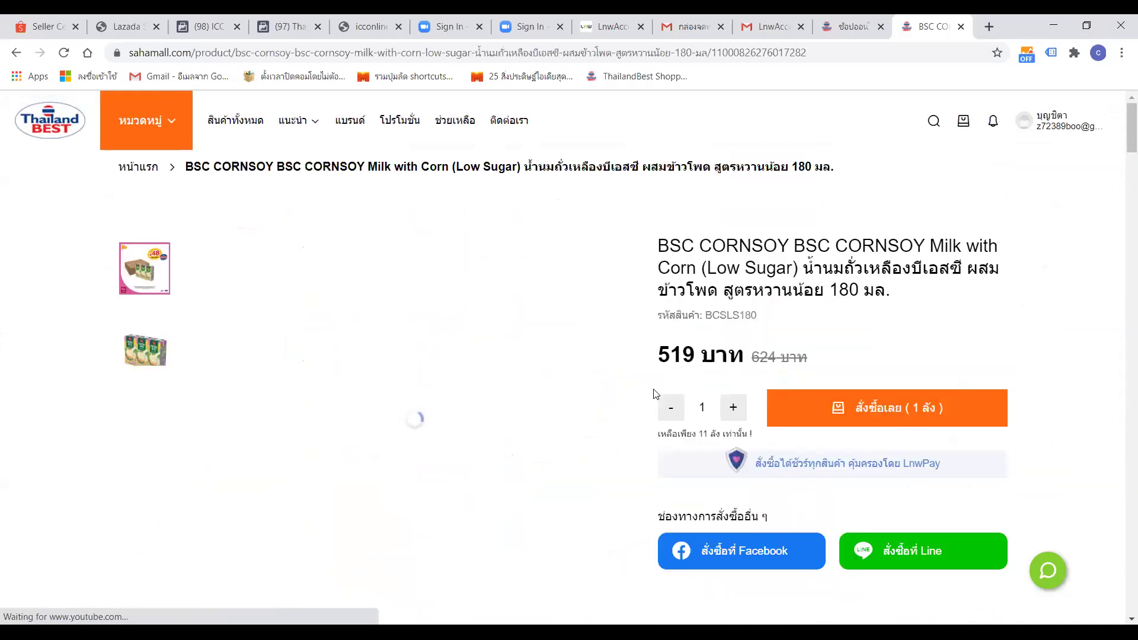
pyautogui.click(847, 408)
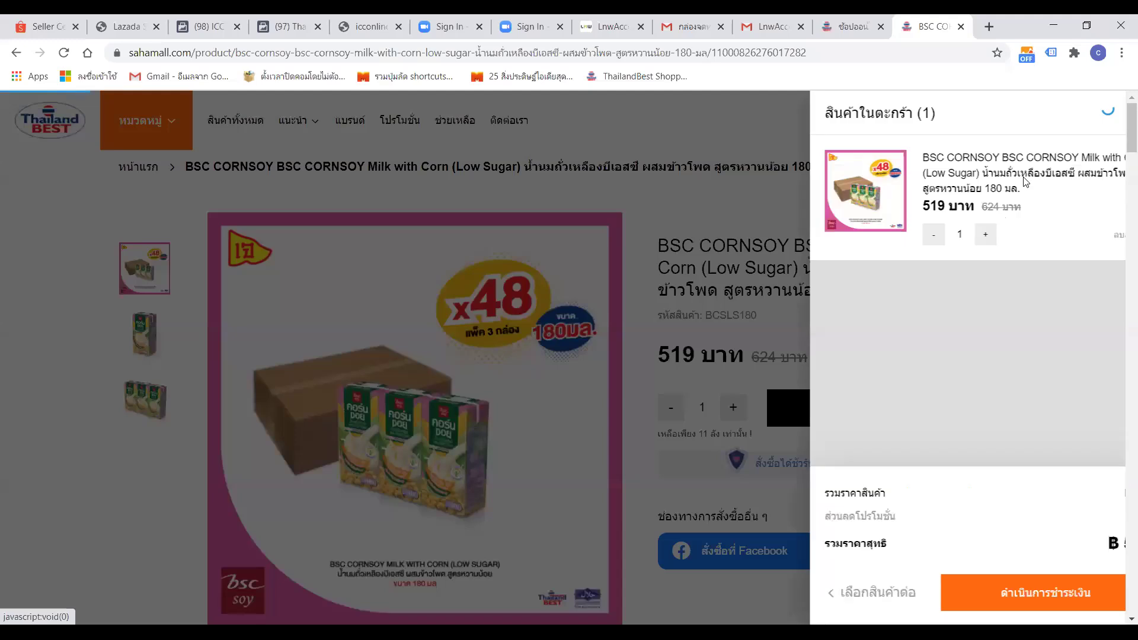
pyautogui.click(985, 596)
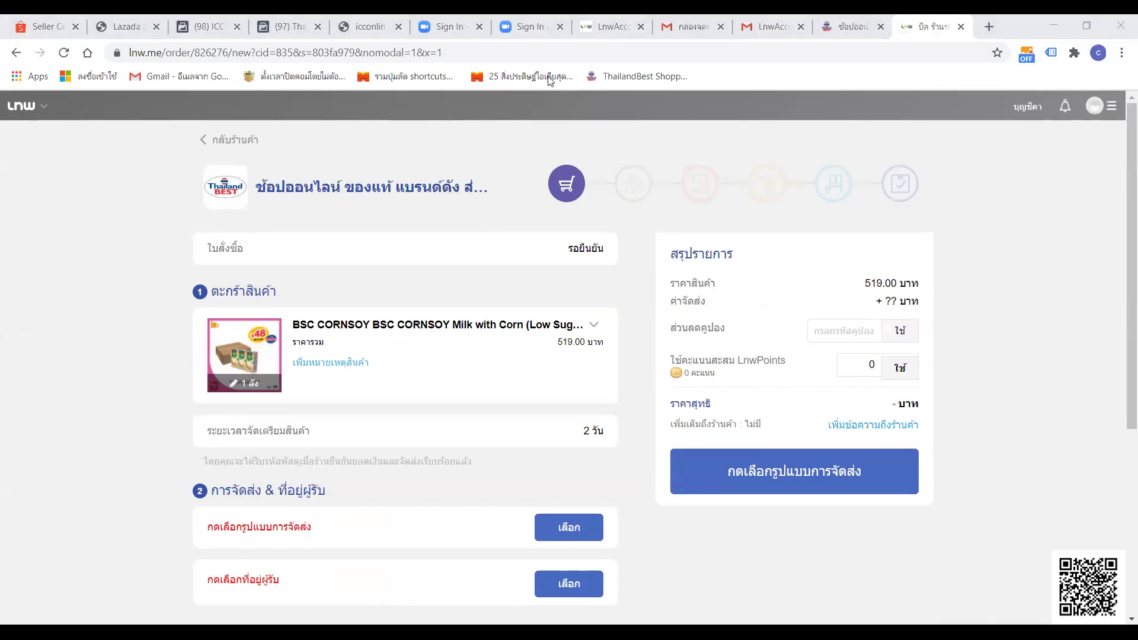
# Step: Paste the discount coupon code into the coupon box and apply it to the order
pyautogui.moveTo(724, 329)
pyautogui.mouseDown()
pyautogui.moveTo(924, 305)
pyautogui.moveTo(702, 255)
pyautogui.moveTo(660, 299)
pyautogui.moveTo(687, 343)
pyautogui.mouseUp()
pyautogui.click(849, 326)
pyautogui.write('2723868')
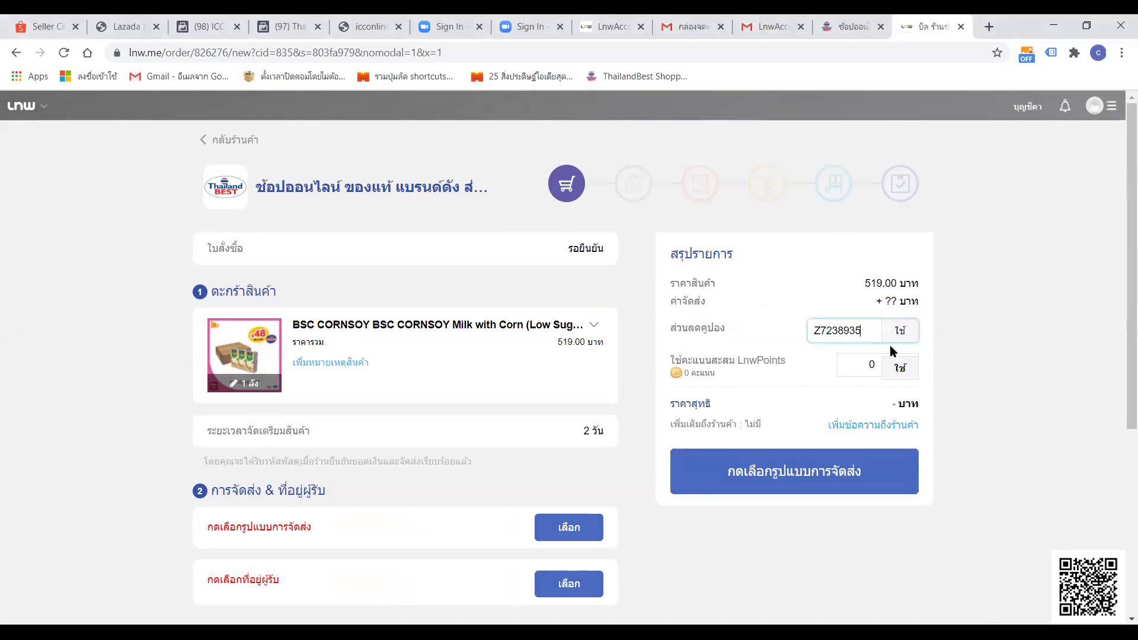
pyautogui.click(900, 330)
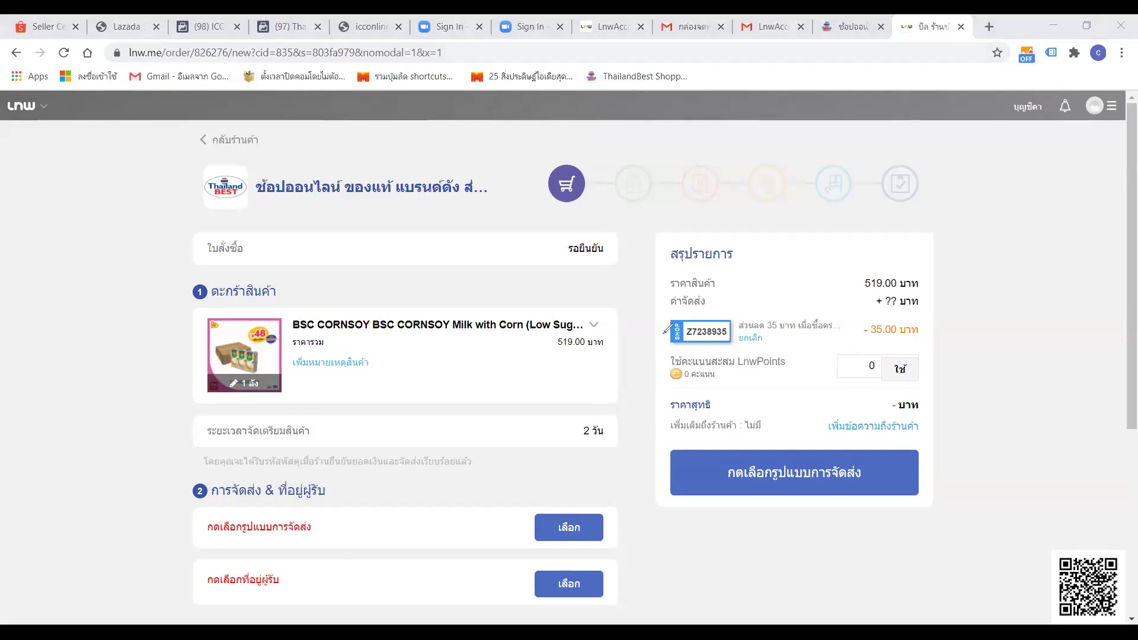
# Step: Annotate the applied coupon and the 35.00-baht discount for viewers, then clear the annotations
pyautogui.moveTo(662, 333)
pyautogui.mouseDown()
pyautogui.moveTo(699, 355)
pyautogui.moveTo(738, 305)
pyautogui.moveTo(681, 311)
pyautogui.moveTo(662, 338)
pyautogui.mouseUp()
pyautogui.moveTo(837, 336); pyautogui.dragTo(928, 327)
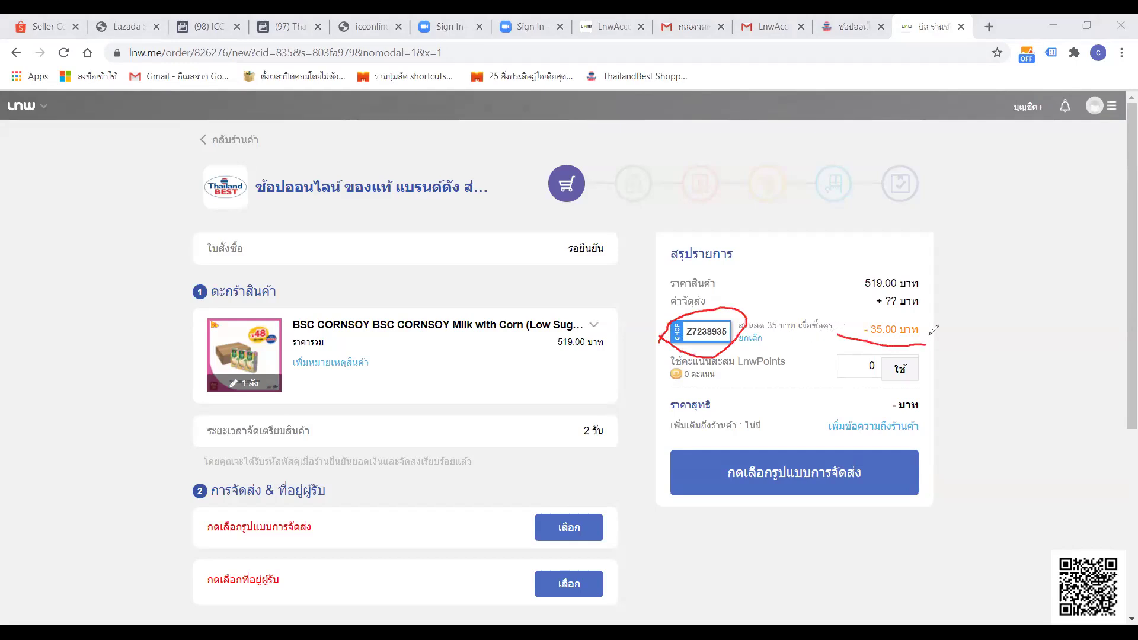
pyautogui.moveTo(826, 305); pyautogui.dragTo(851, 339)
pyautogui.press('e')
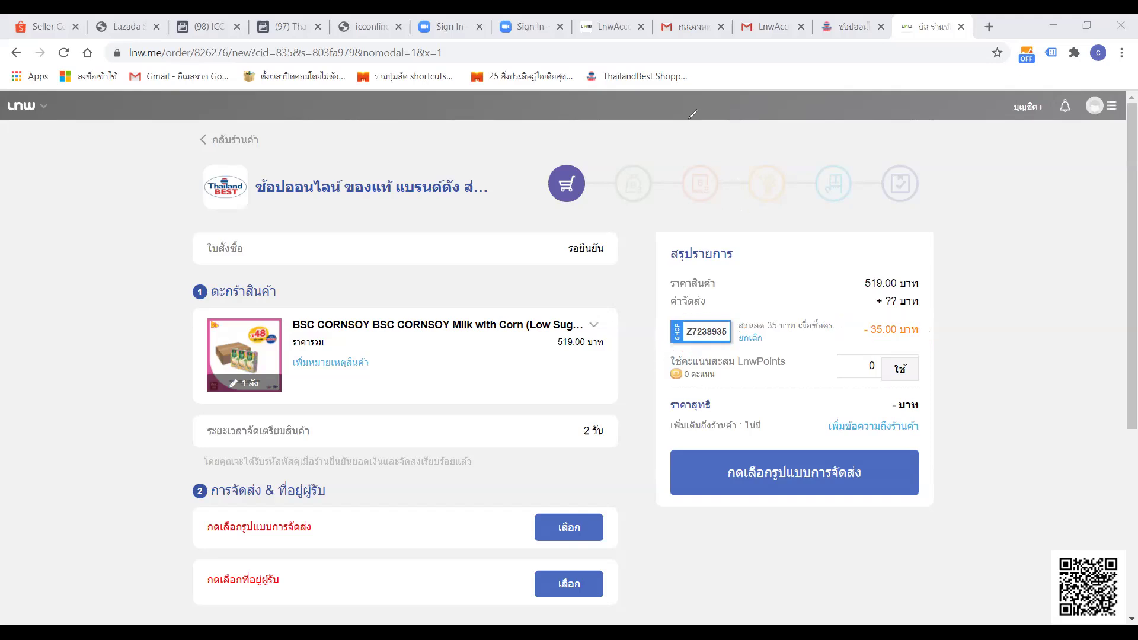
pyautogui.scroll(-3, 673, 411)
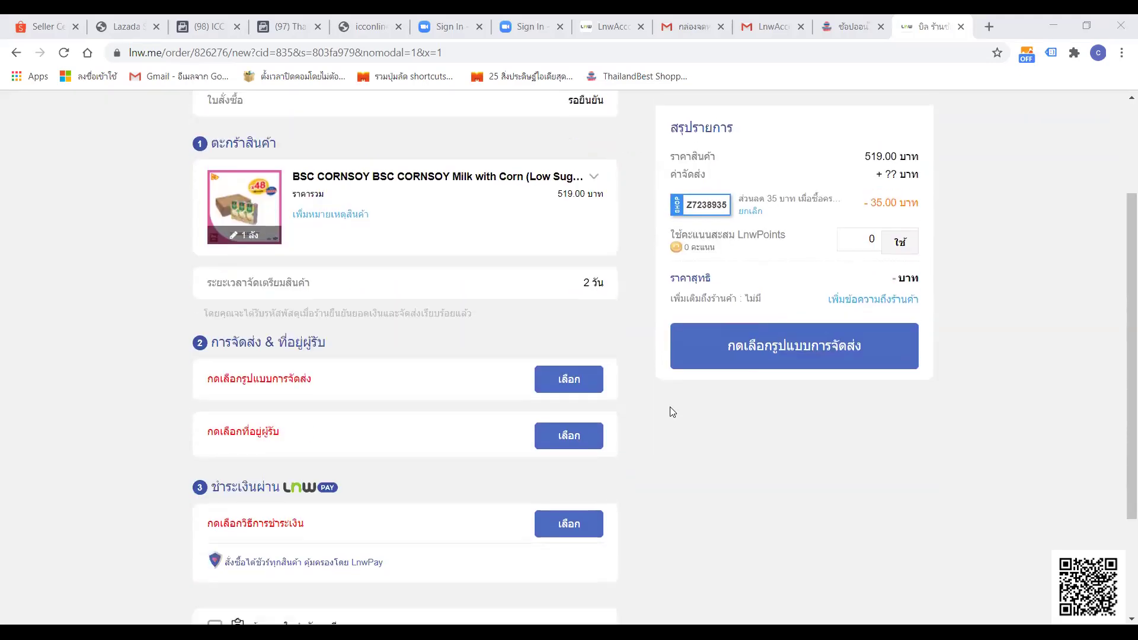
# Step: Choose Kerry cash on delivery (+0.00 shipping), accepting the payment-change notice, for a ฿484.00 total
pyautogui.click(569, 386)
pyautogui.click(365, 299)
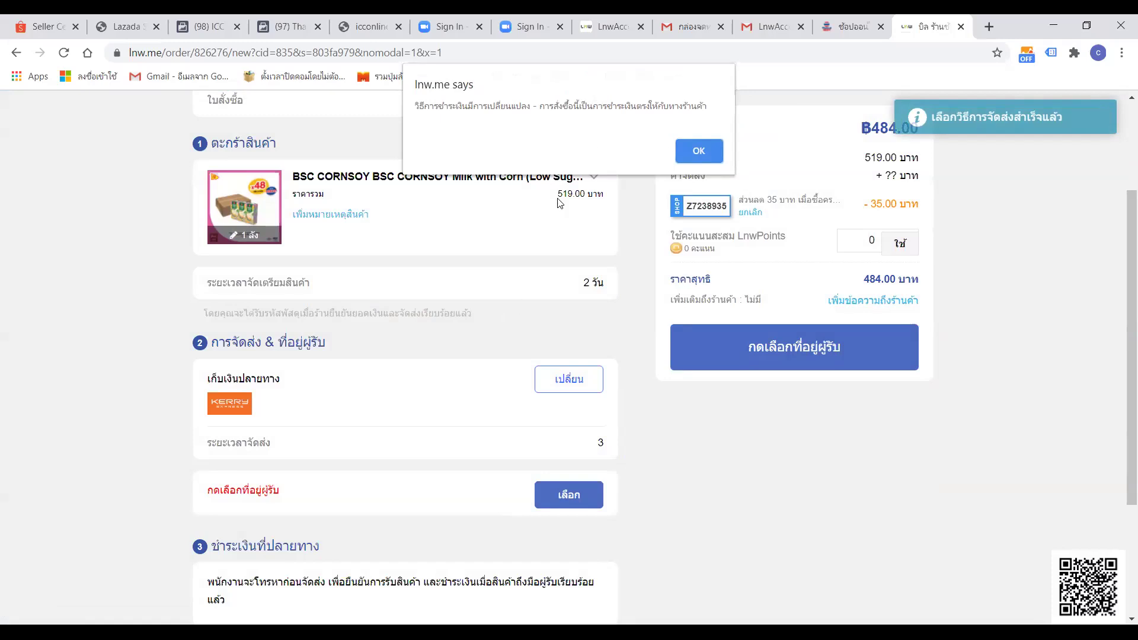
pyautogui.click(706, 146)
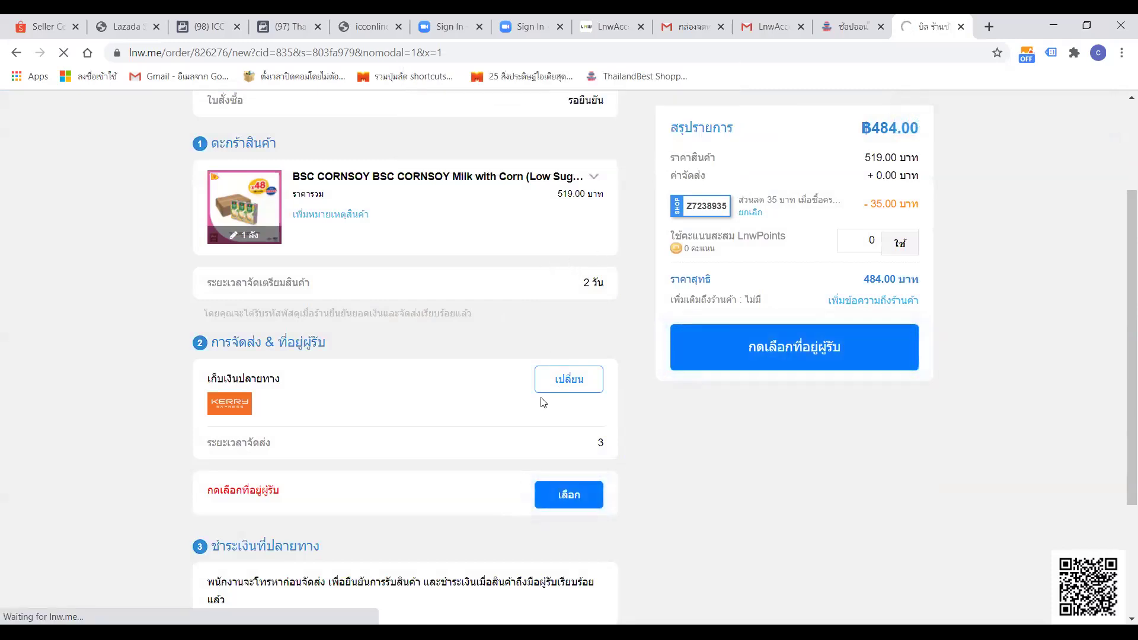
pyautogui.click(557, 379)
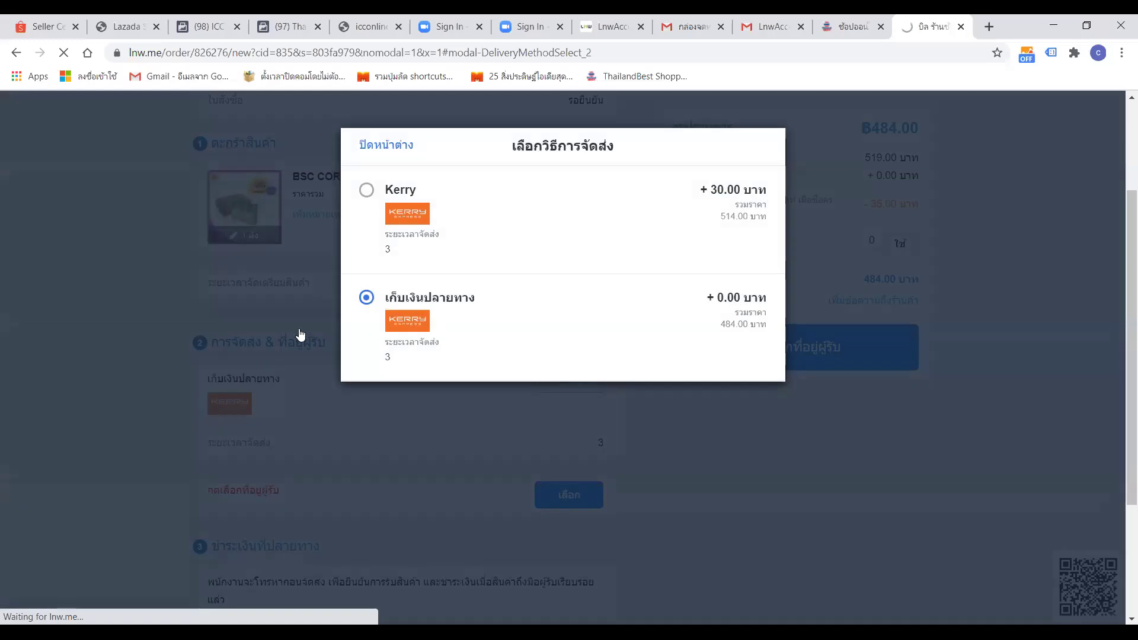
pyautogui.click(364, 294)
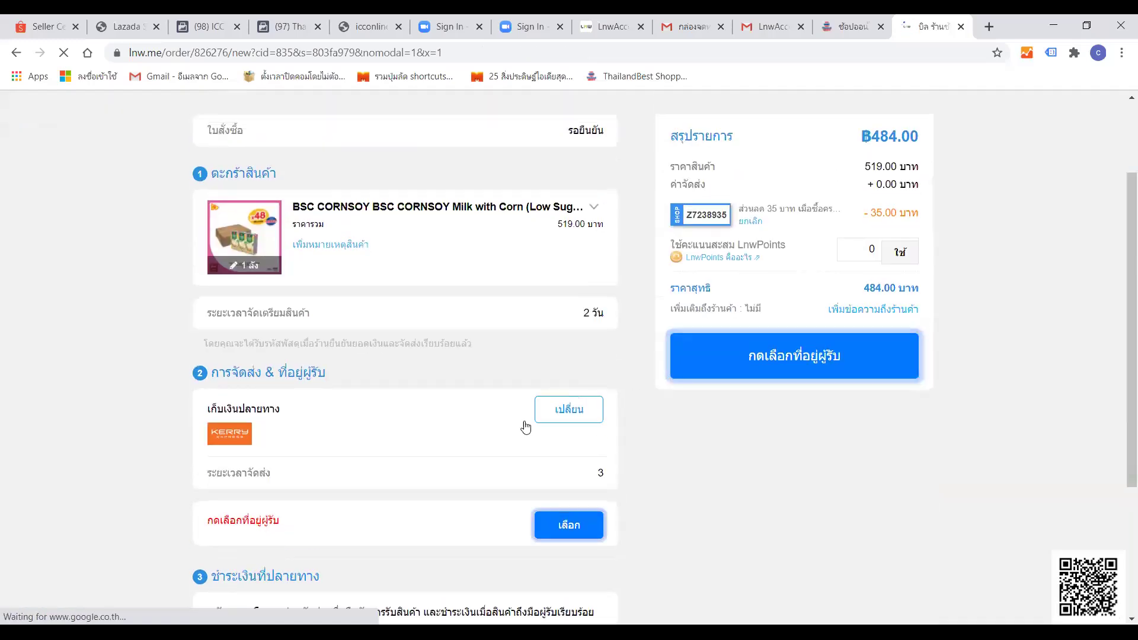
# Step: Open the recipient address form and clear its prefilled details
pyautogui.click(558, 495)
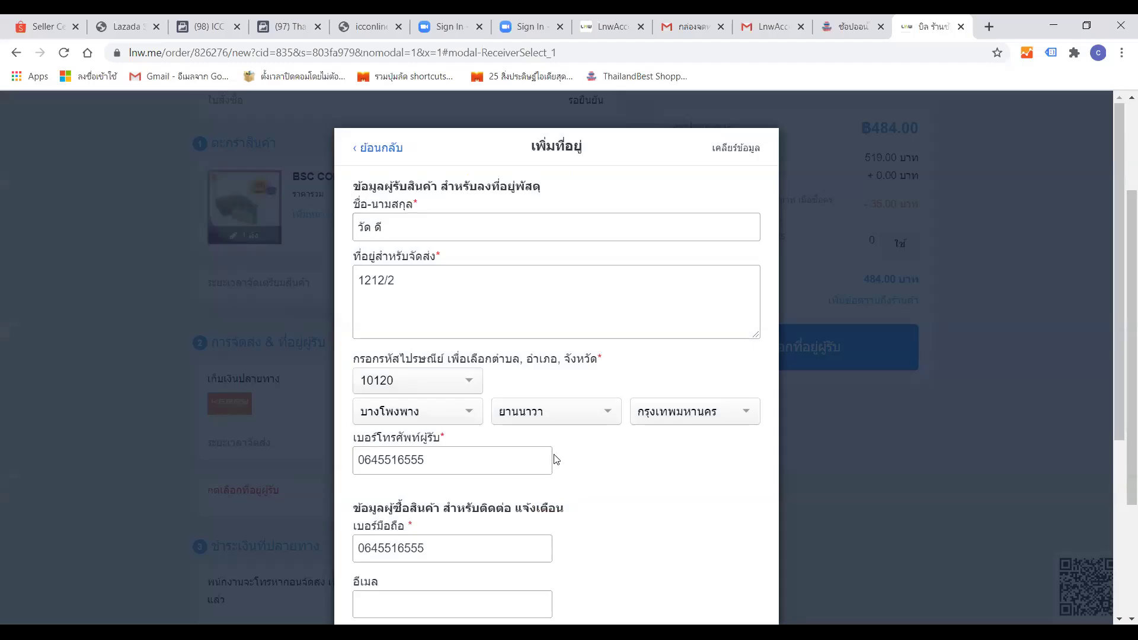
pyautogui.scroll(-4, 555, 459)
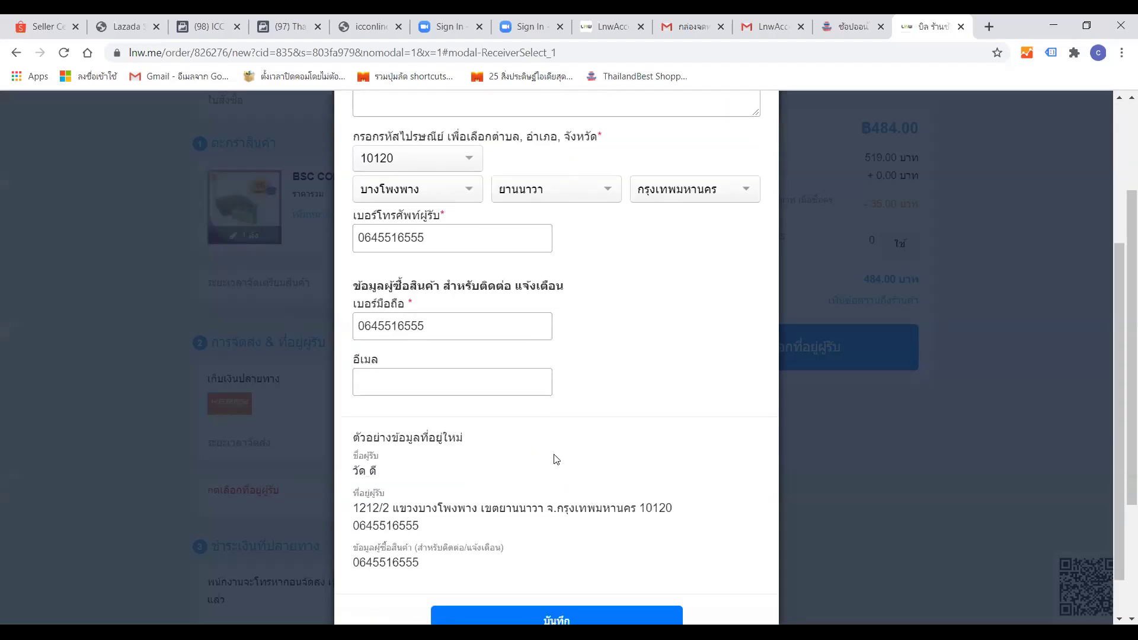
pyautogui.scroll(4, 556, 459)
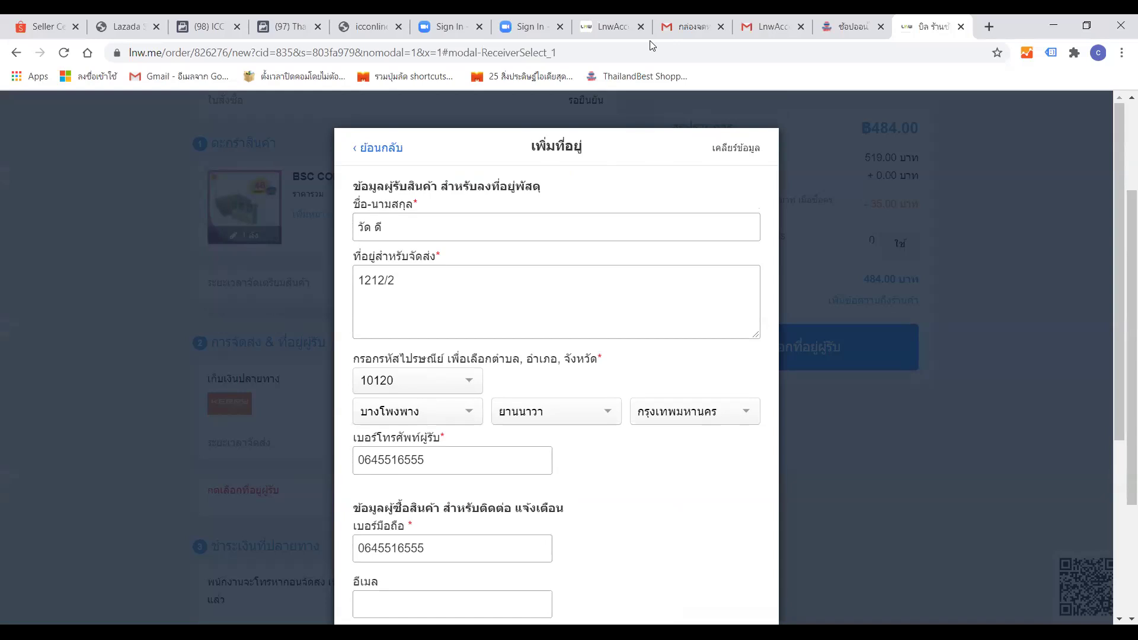
pyautogui.moveTo(791, 146); pyautogui.dragTo(781, 140)
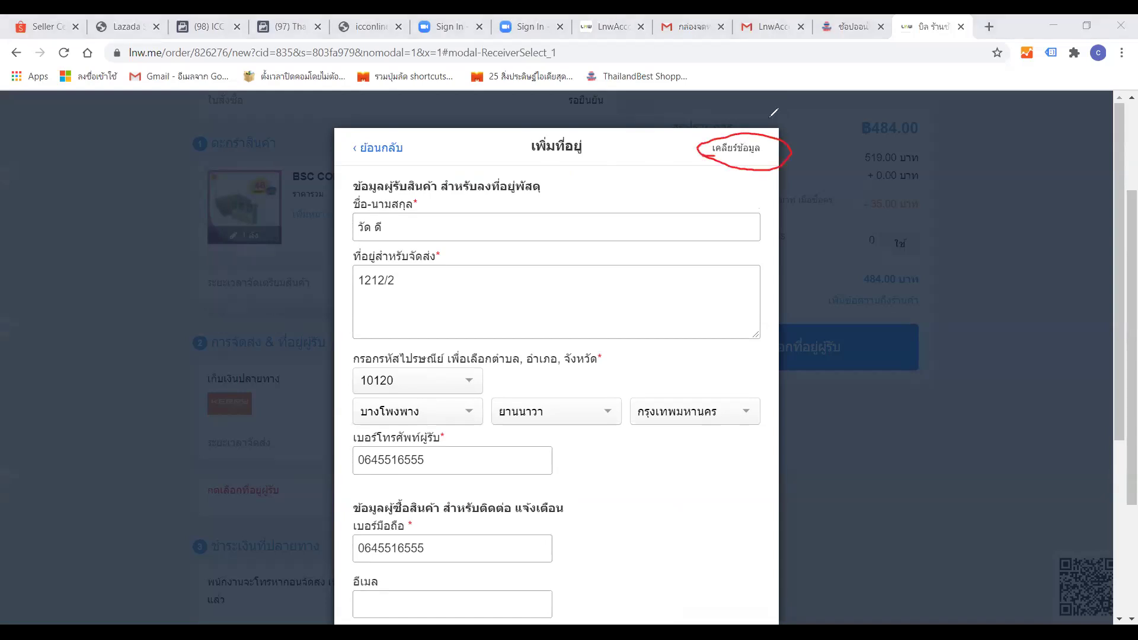
pyautogui.press('Escape')
pyautogui.click(738, 150)
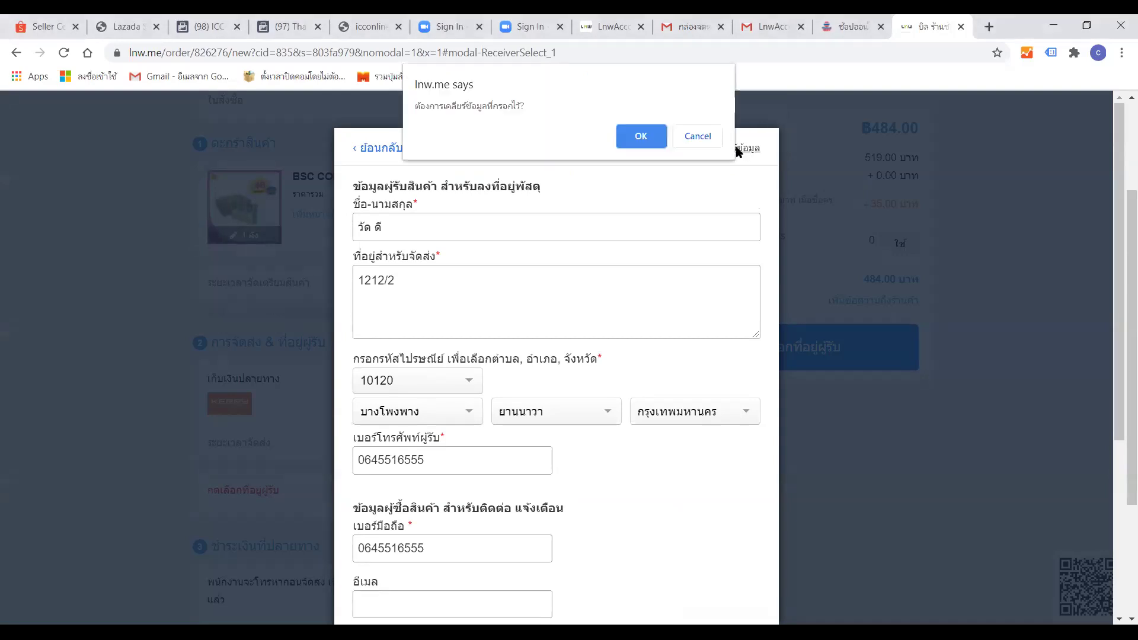
pyautogui.click(632, 133)
pyautogui.scroll(-3, 593, 323)
pyautogui.scroll(4, 595, 325)
# Step: Enter the recipient's full name and street address, then pick the postcode and matching subdistrict
pyautogui.click(453, 226)
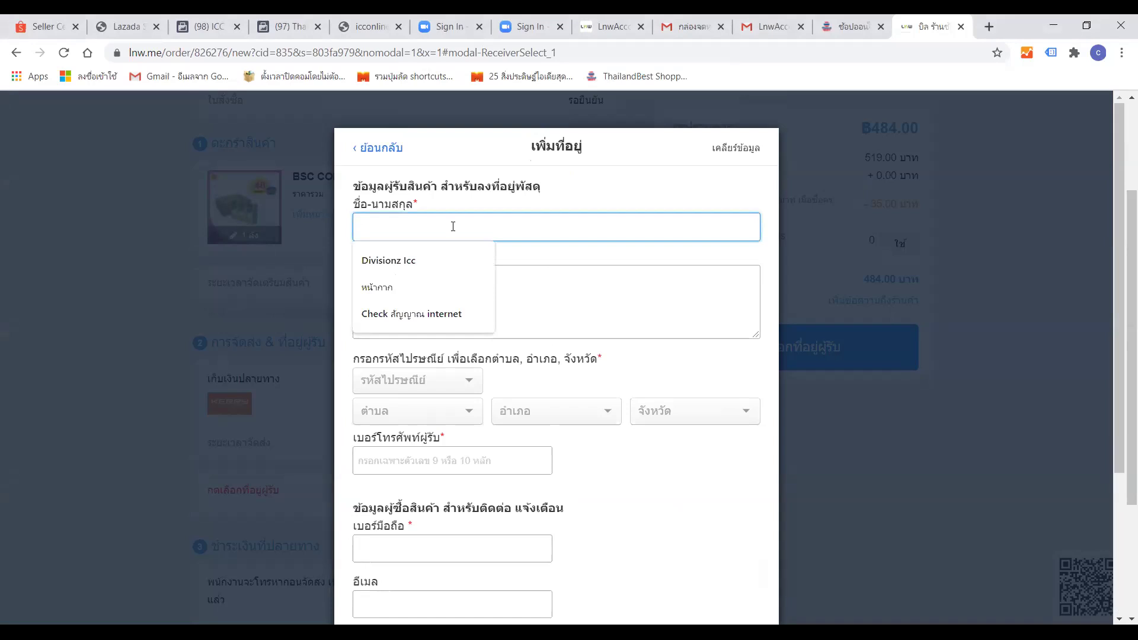
pyautogui.write('วัน')
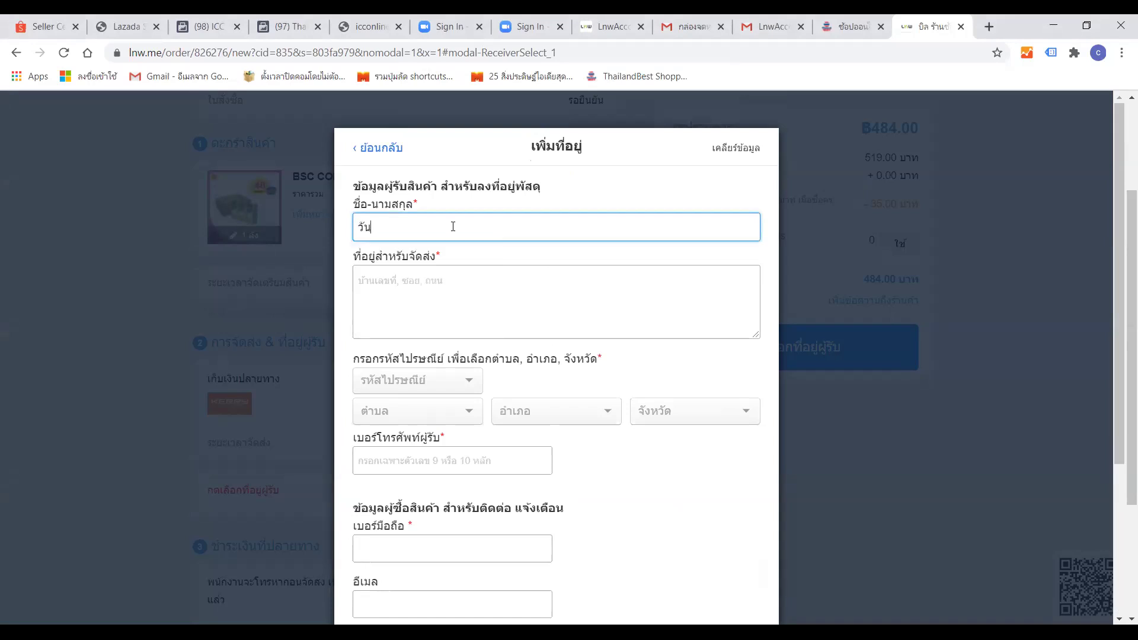
pyautogui.write(' ใหม่')
pyautogui.press('Tab')
pyautogui.write('12/12')
pyautogui.click(436, 393)
pyautogui.write('1')
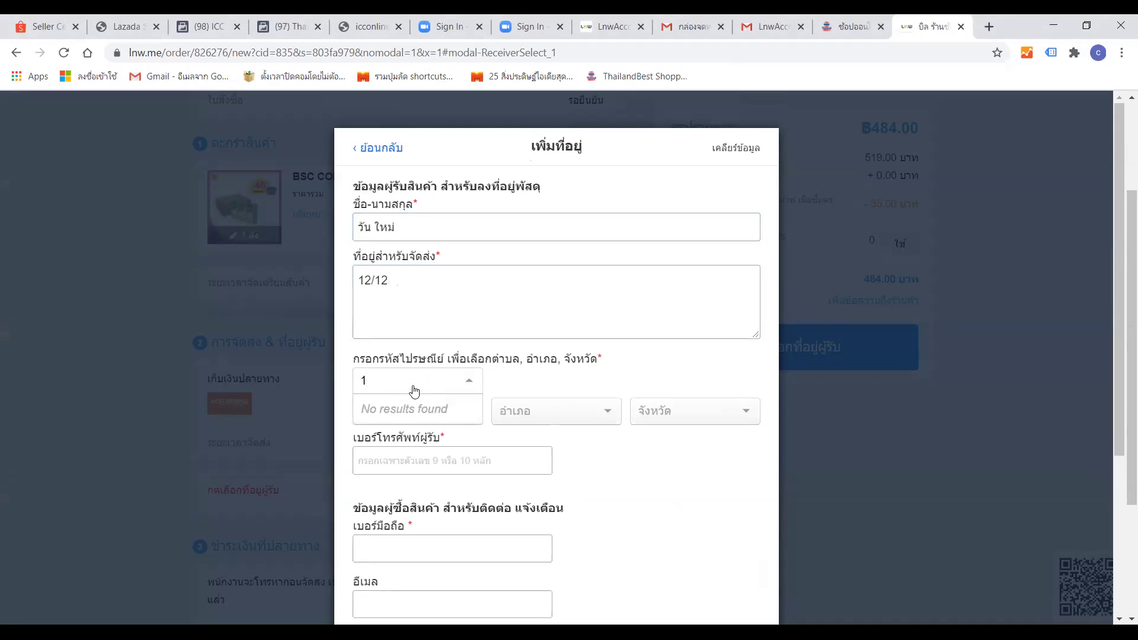
pyautogui.press('BackSpace')
pyautogui.write('10130')
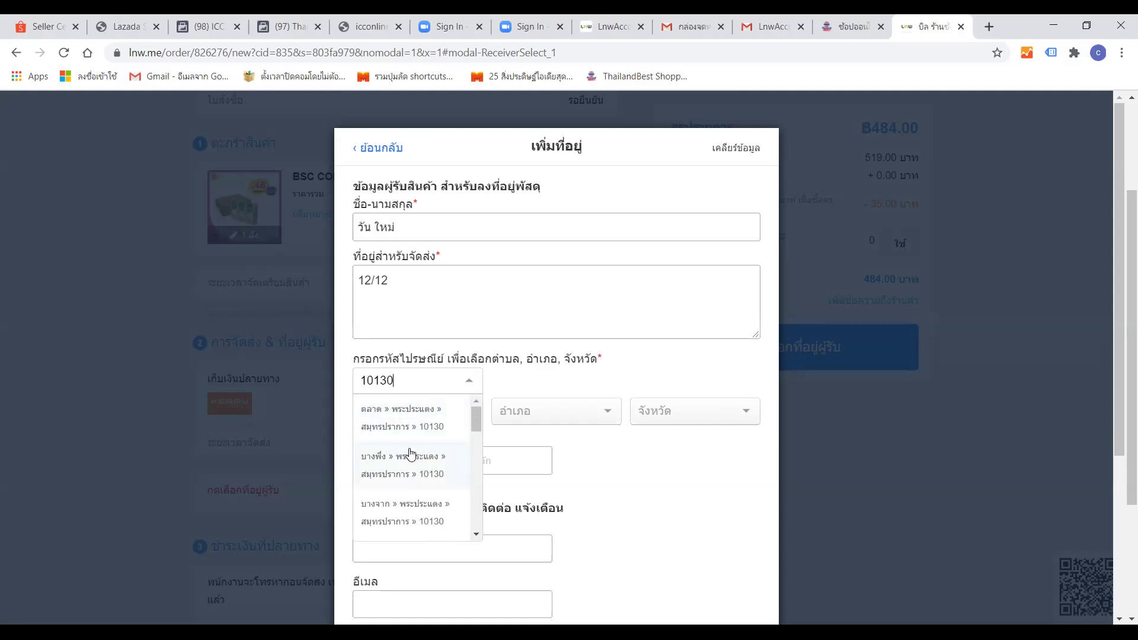
pyautogui.scroll(-2, 411, 456)
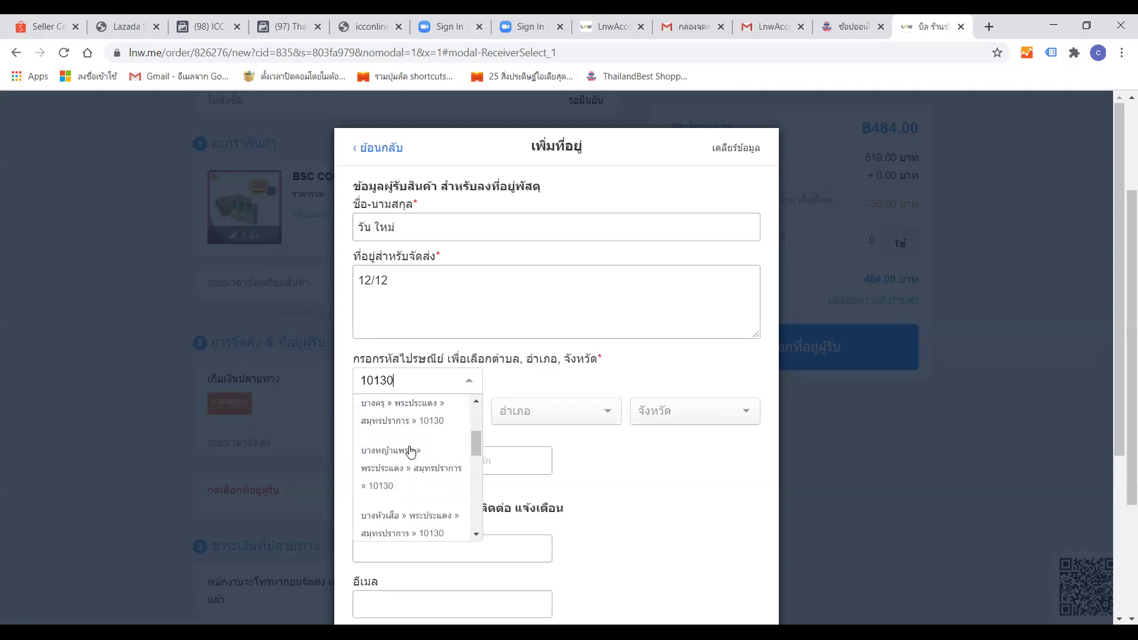
pyautogui.click(412, 471)
# Step: Enter the recipient's phone number, copy it into the buyer's mobile field, and save the address
pyautogui.click(460, 471)
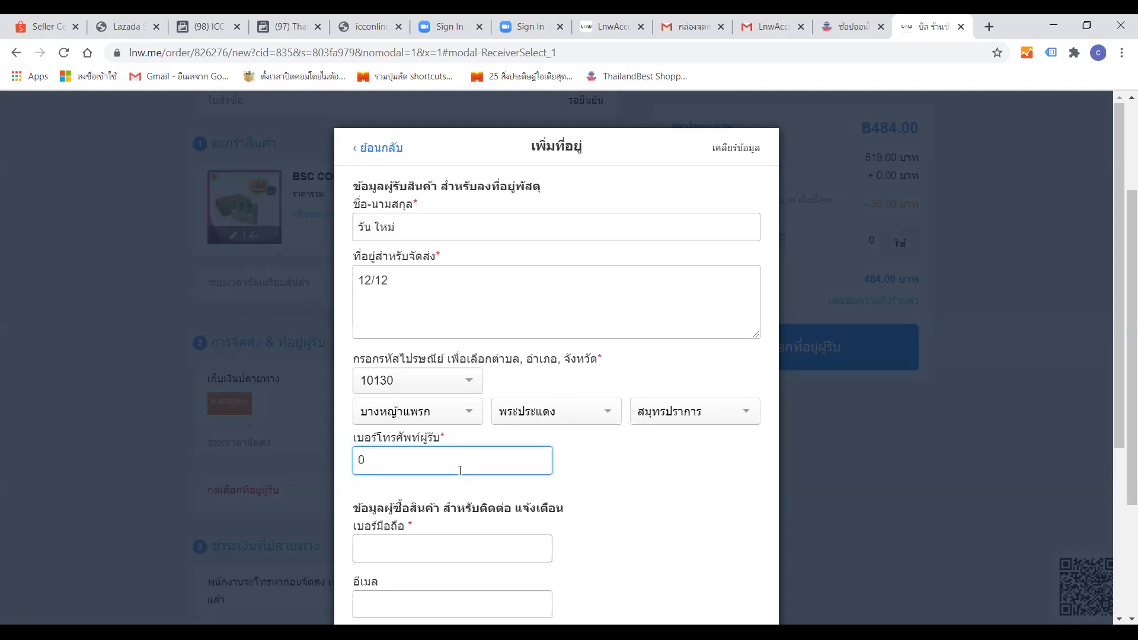
pyautogui.hotkey('ctrl', 'a')
pyautogui.hotkey('ctrl', 'c')
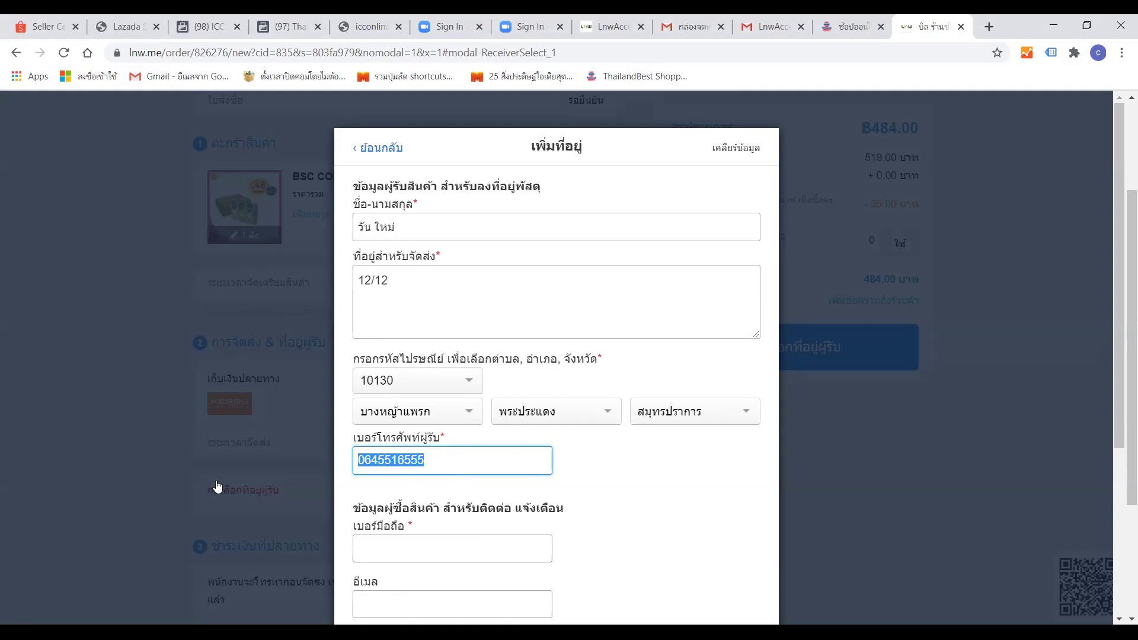
pyautogui.click(401, 552)
pyautogui.hotkey('ctrl', 'v')
pyautogui.scroll(-5, 664, 491)
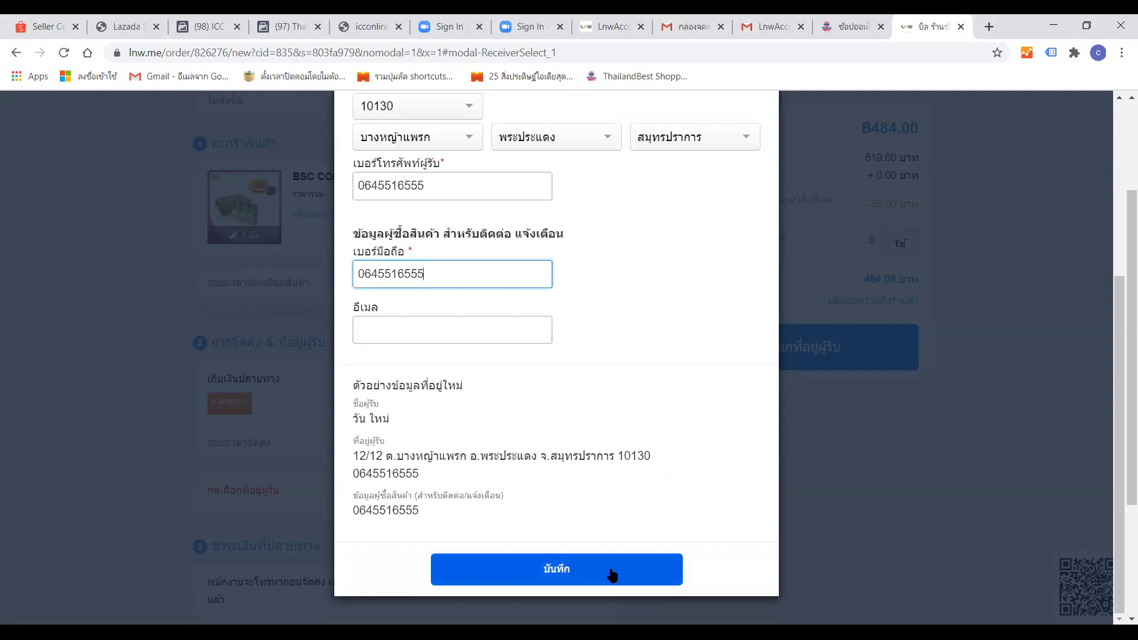
pyautogui.click(612, 572)
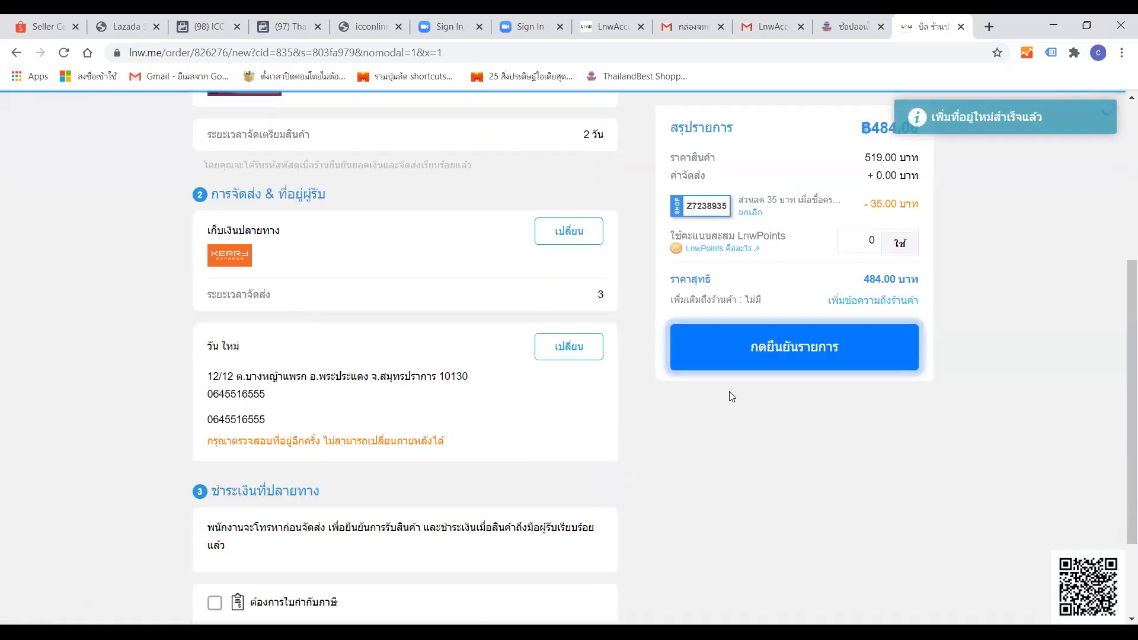
pyautogui.click(748, 359)
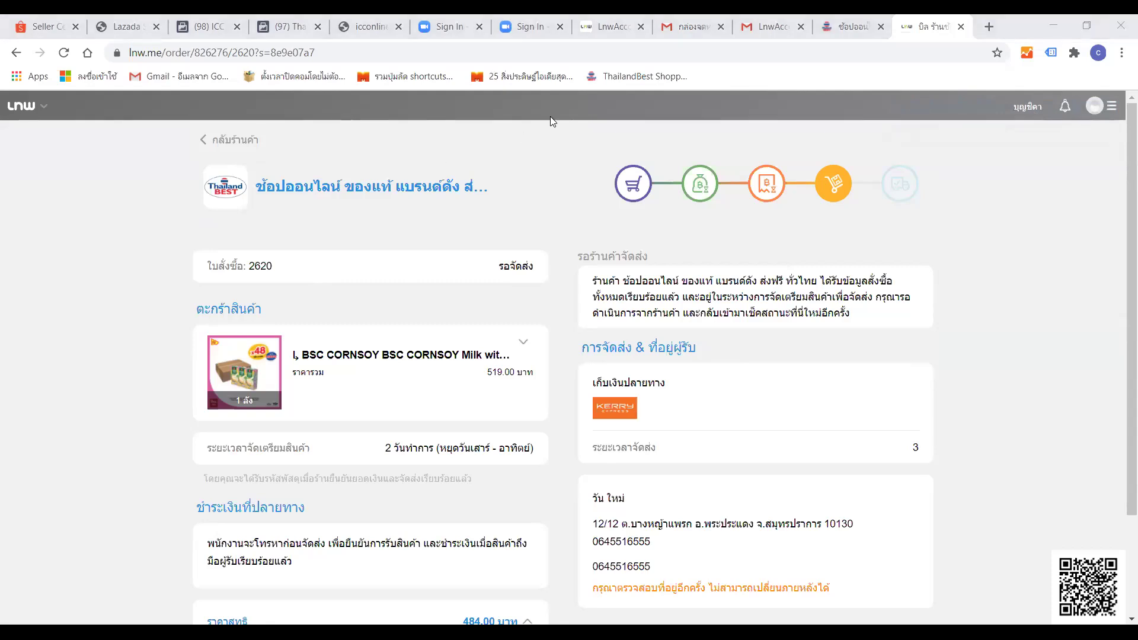
# Step: Review the placed order page showing awaiting shipment, Kerry cash on delivery, 484.00 baht
pyautogui.moveTo(193, 288); pyautogui.dragTo(201, 256)
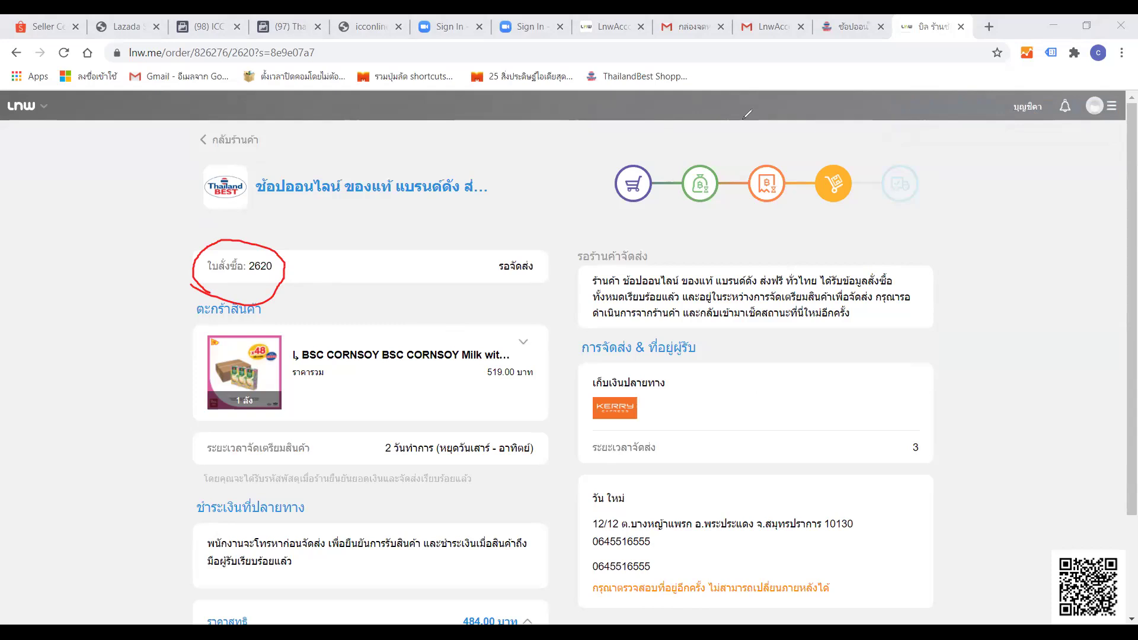
pyautogui.press('Escape')
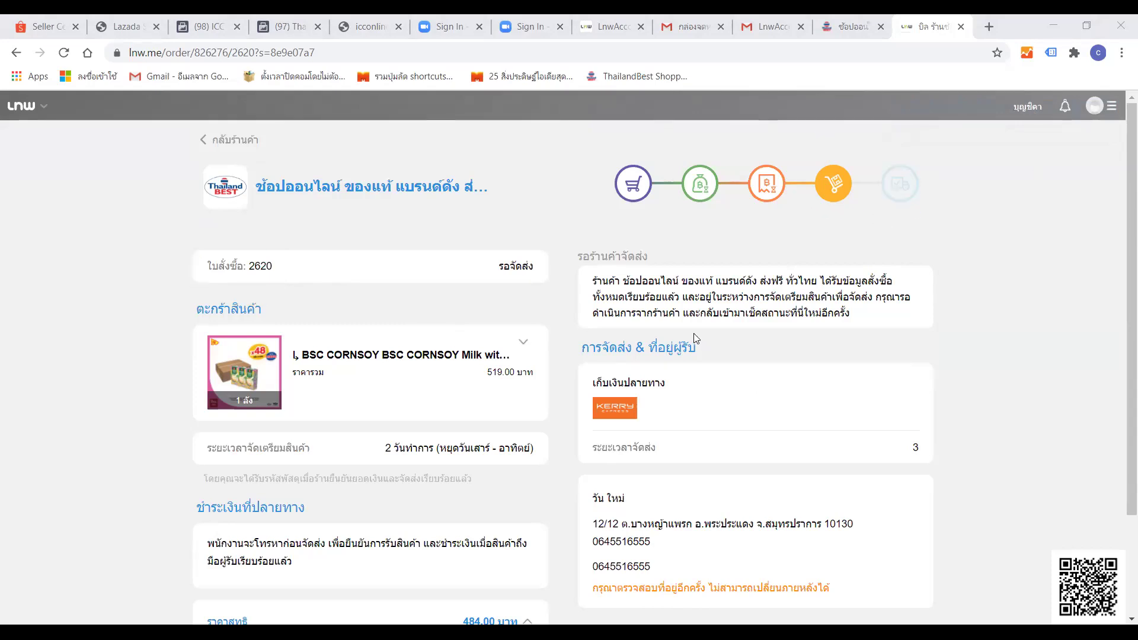
pyautogui.scroll(-3, 694, 333)
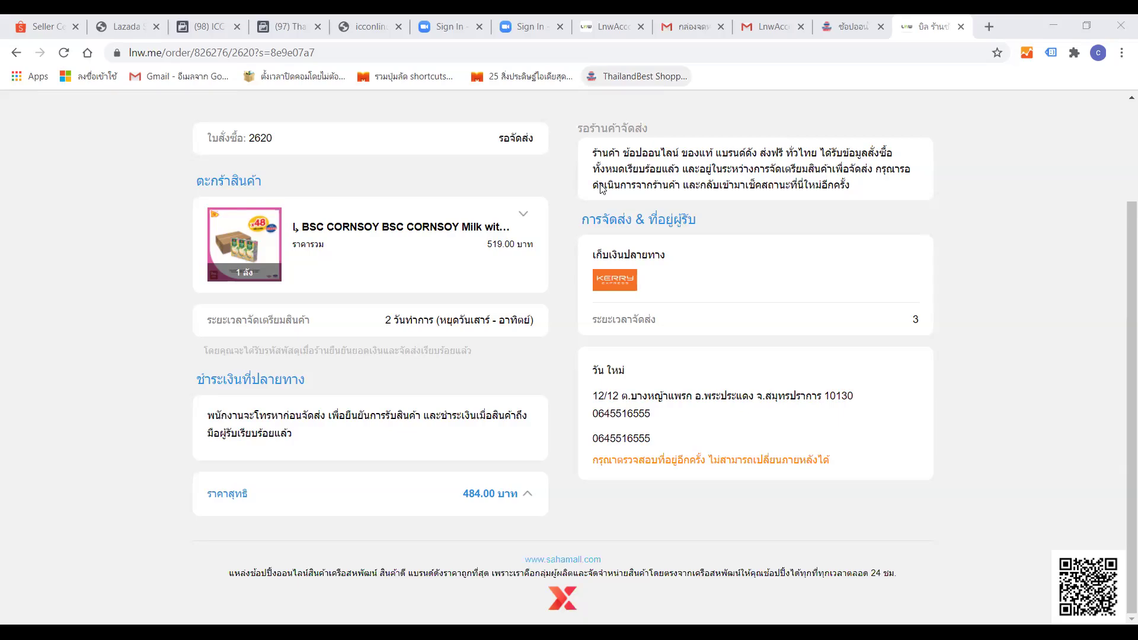
pyautogui.hotkey('alt', 'Tab')
# Step: Extend and widen the discount-code text box so the 35 line fits, and move it left
pyautogui.click(782, 456)
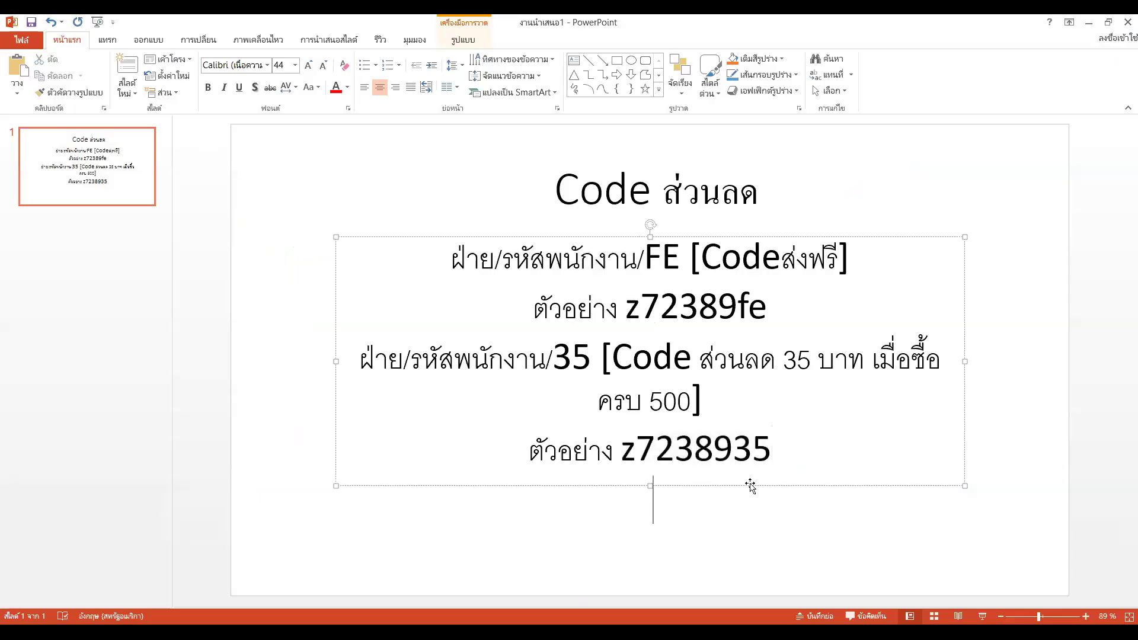
pyautogui.moveTo(650, 486); pyautogui.dragTo(660, 585)
pyautogui.moveTo(791, 444); pyautogui.dragTo(357, 361)
pyautogui.hotkey('ctrl', 'c')
pyautogui.click(808, 501)
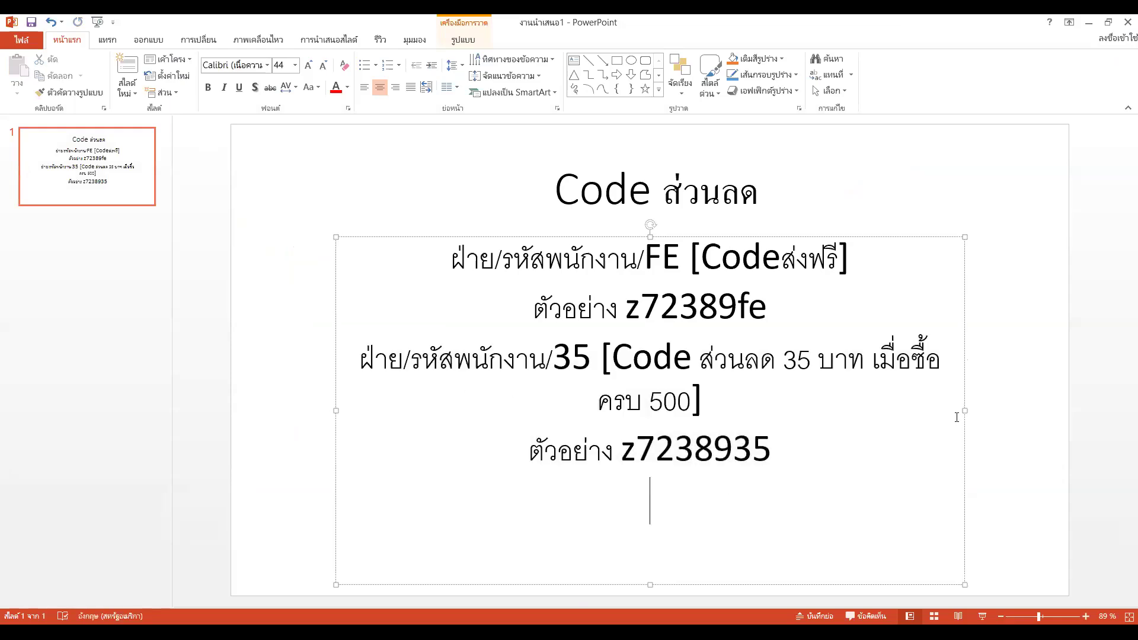
pyautogui.moveTo(965, 411); pyautogui.dragTo(1049, 415)
pyautogui.moveTo(332, 409); pyautogui.dragTo(263, 413)
# Step: Paste a copy of the 35-baht code entry below, fit the box, and change 35 to 99
pyautogui.click(836, 439)
pyautogui.hotkey('ctrl', 'v')
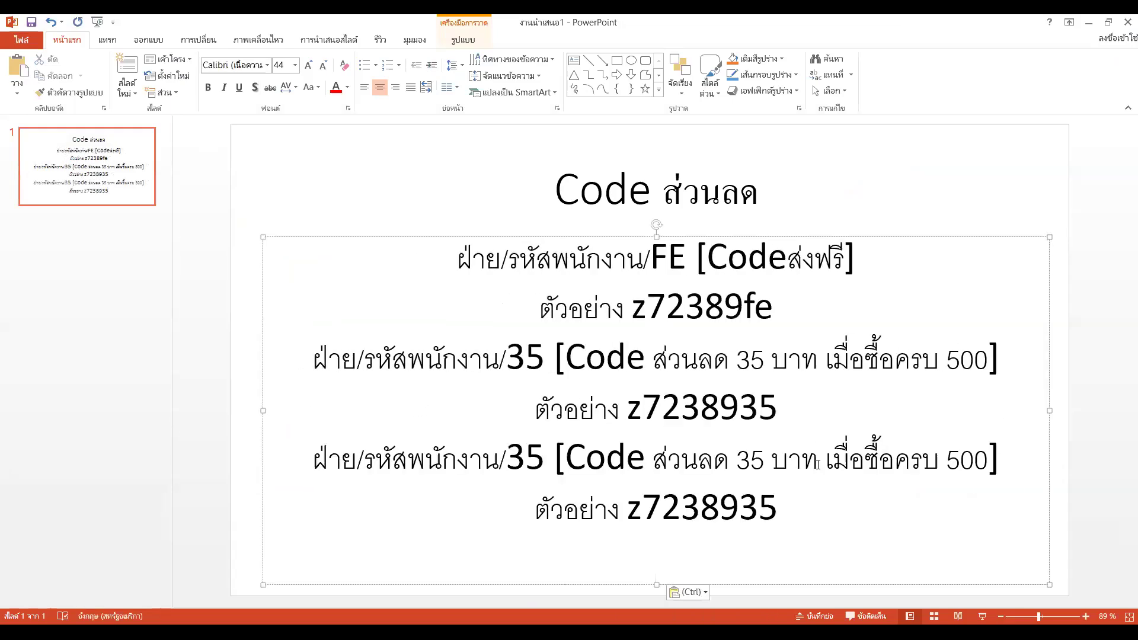
pyautogui.press('BackSpace')
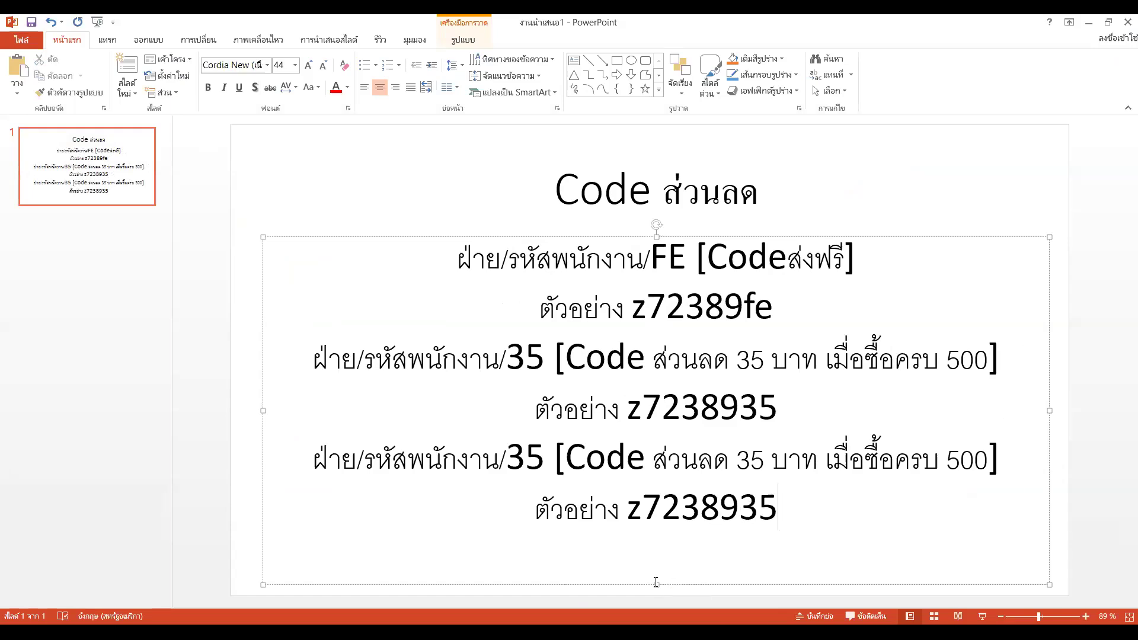
pyautogui.moveTo(655, 583); pyautogui.dragTo(663, 555)
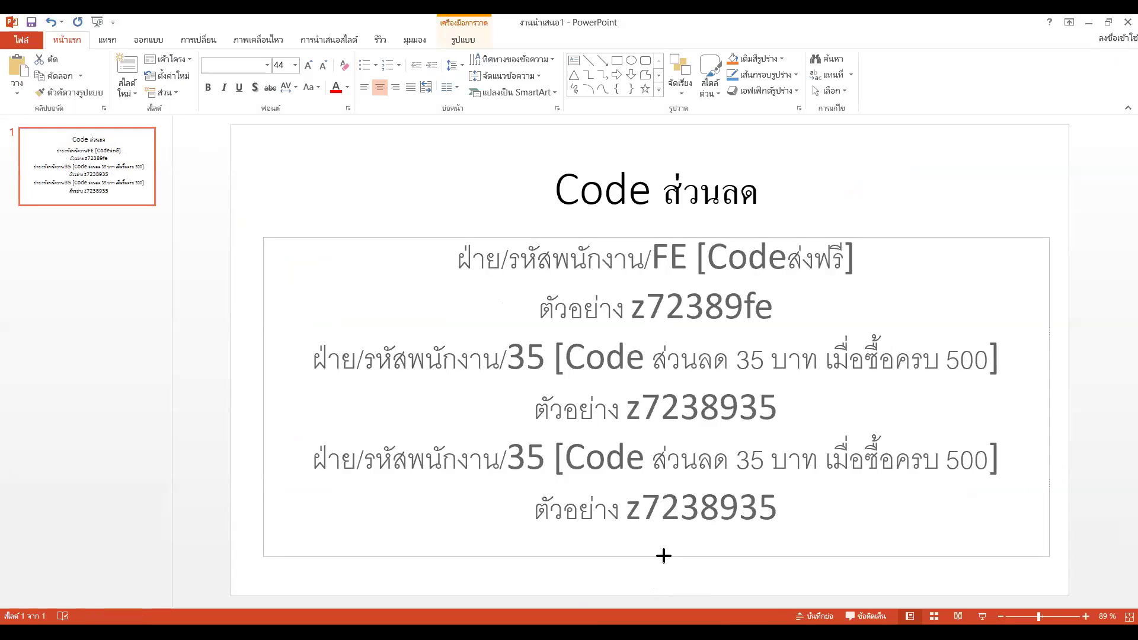
pyautogui.doubleClick(537, 452)
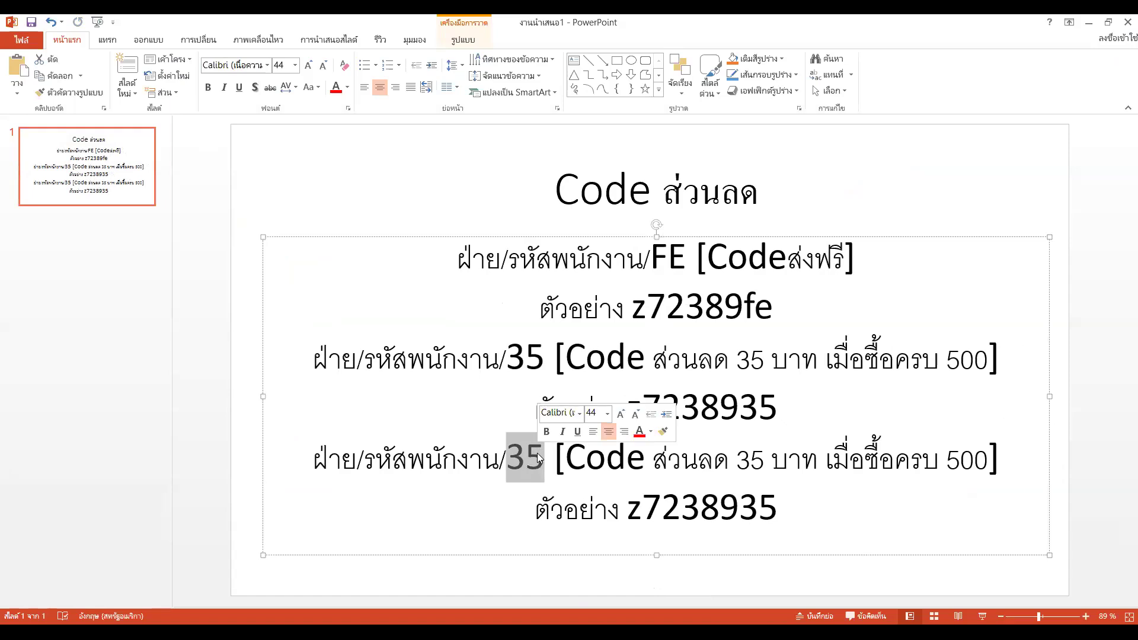
pyautogui.write('99')
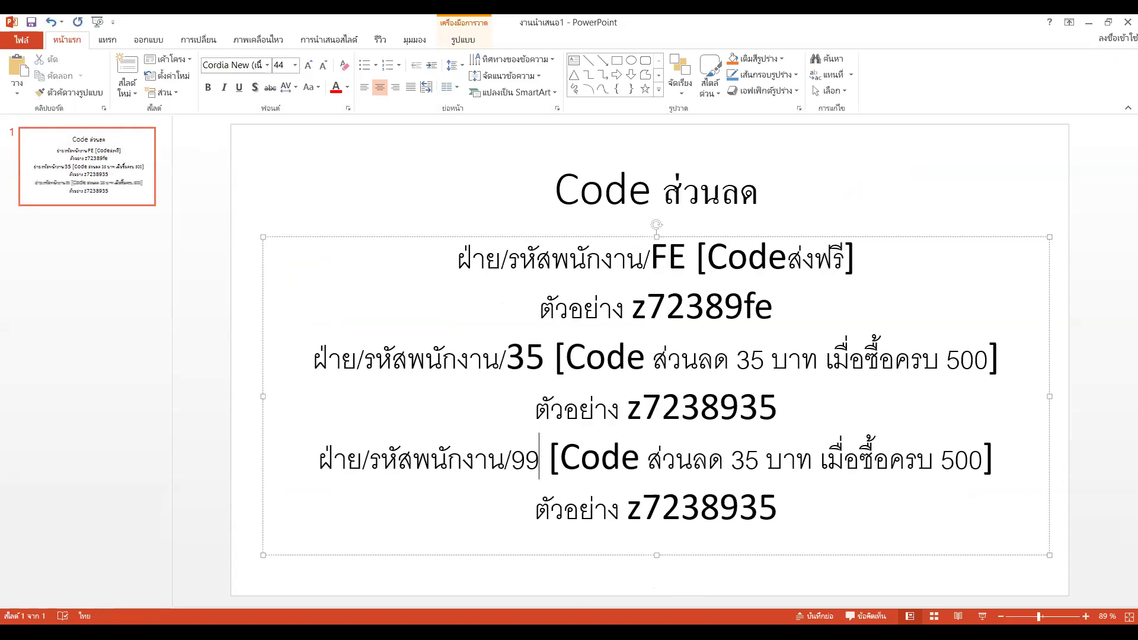
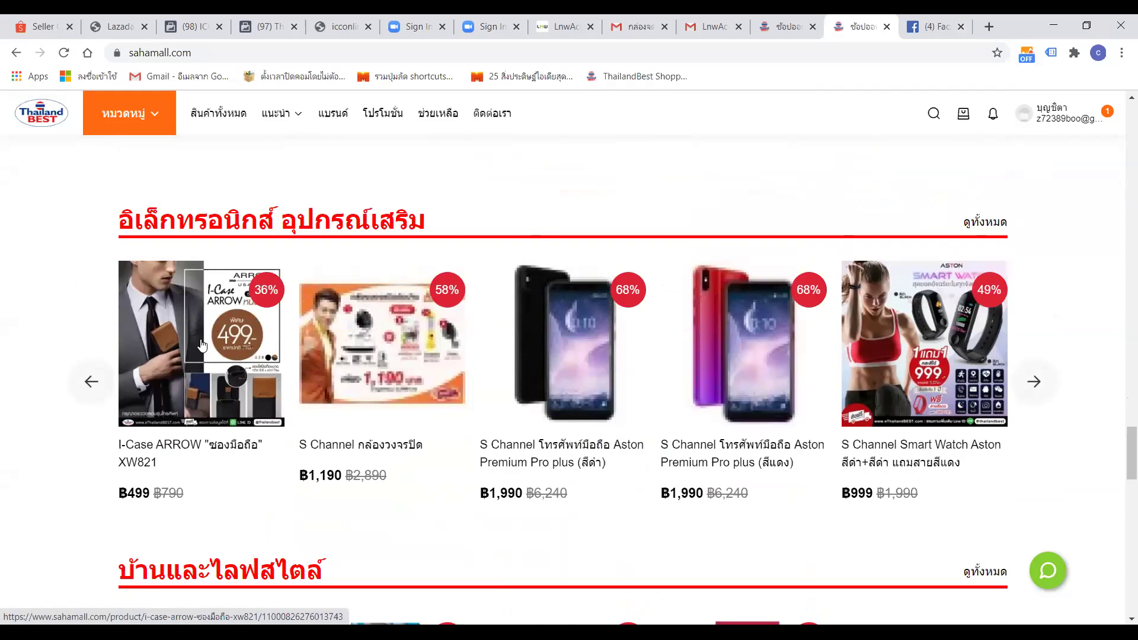
# Step: Open the I-Case ARROW page (฿499), select its address, and load bit.ly in a new tab
pyautogui.click(201, 345)
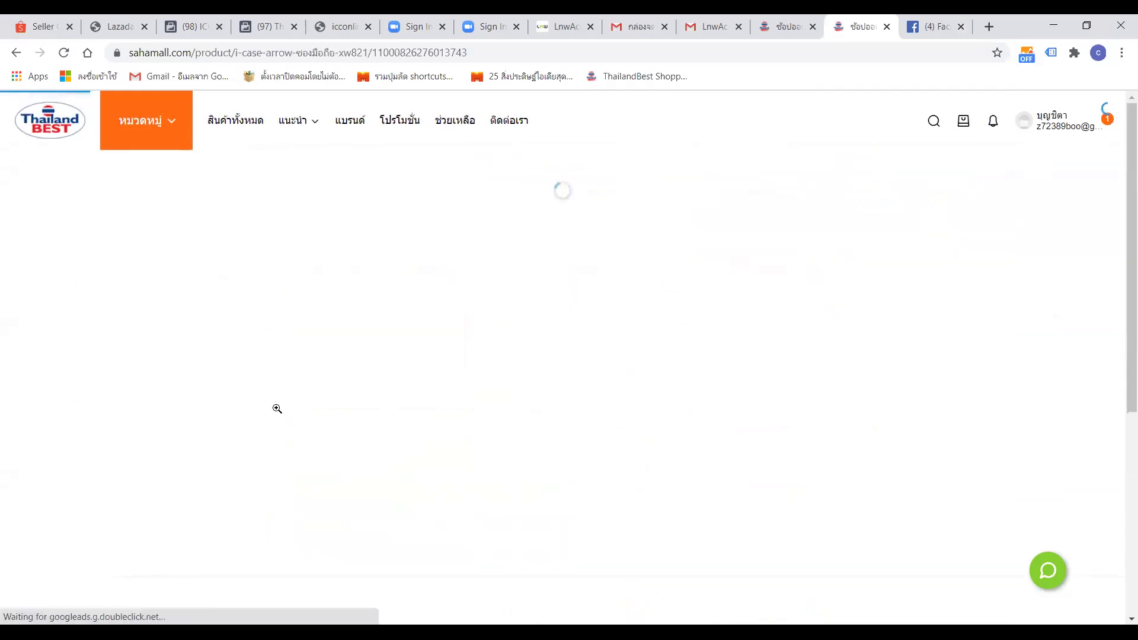
pyautogui.click(556, 48)
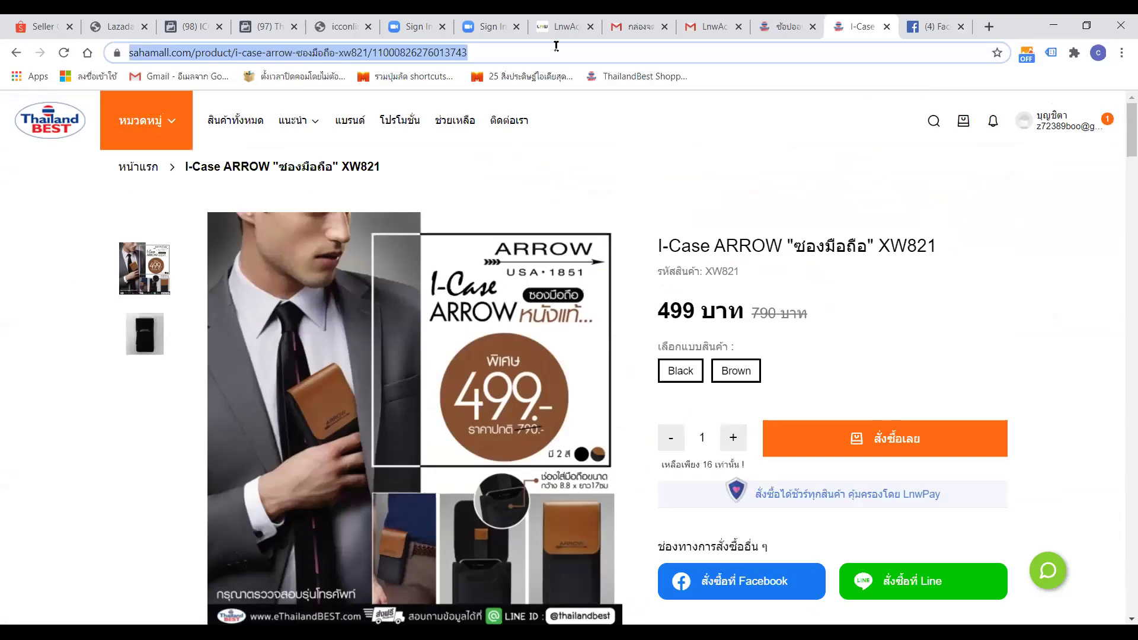
pyautogui.click(988, 27)
pyautogui.write('bi')
pyautogui.press('Return')
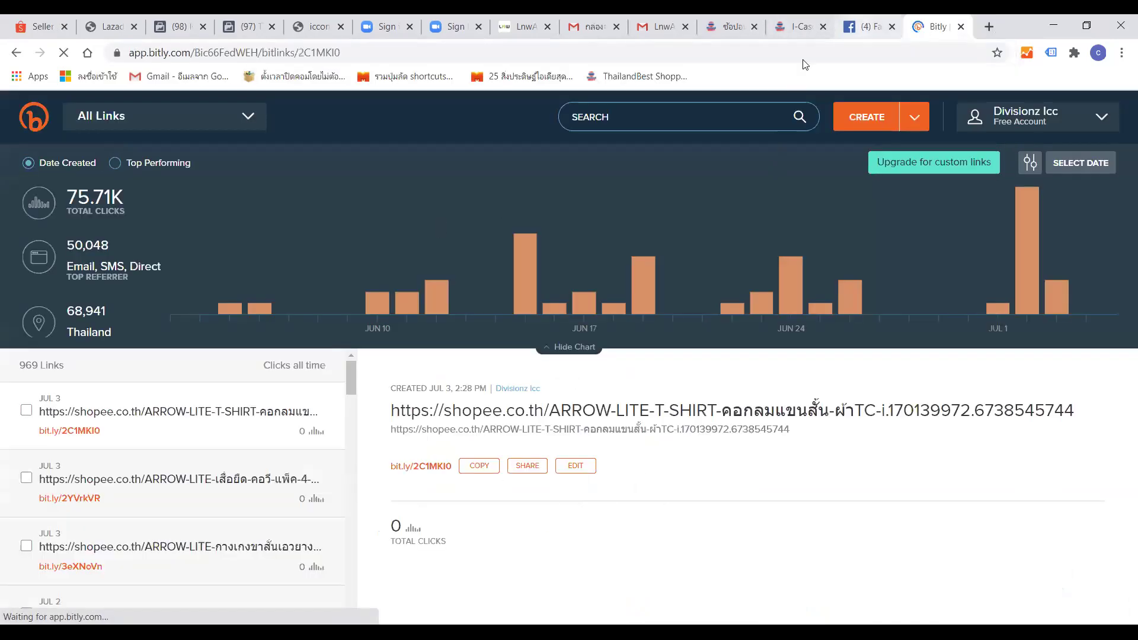
pyautogui.click(868, 26)
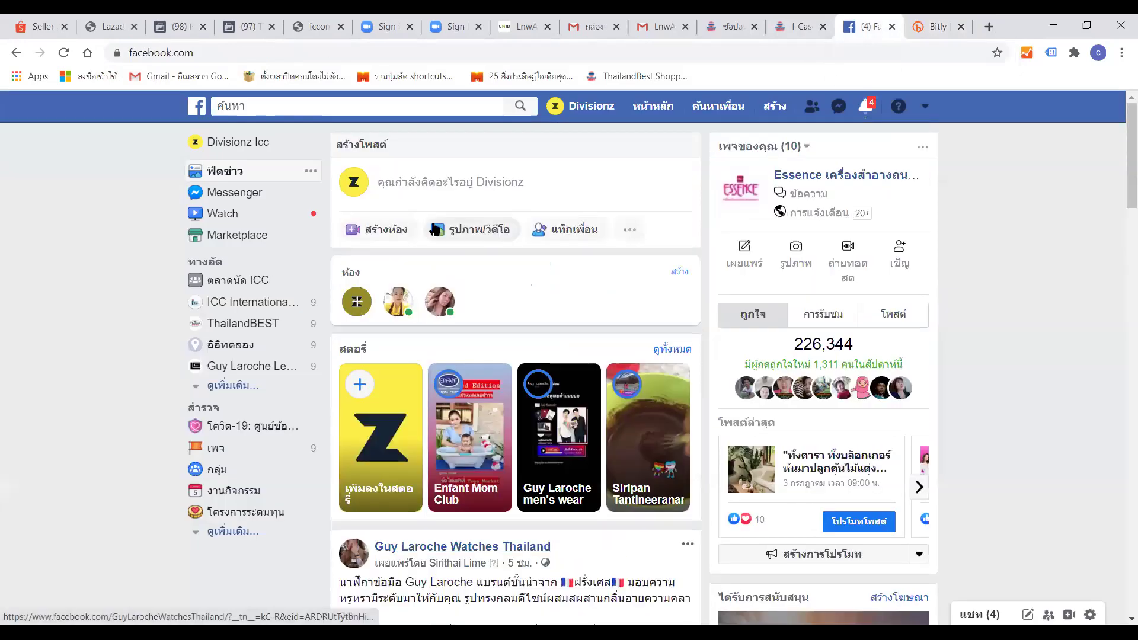
# Step: Paste the I-Case ARROW product link into a new Facebook post to get its preview
pyautogui.click(441, 182)
pyautogui.hotkey('ctrl', 'v')
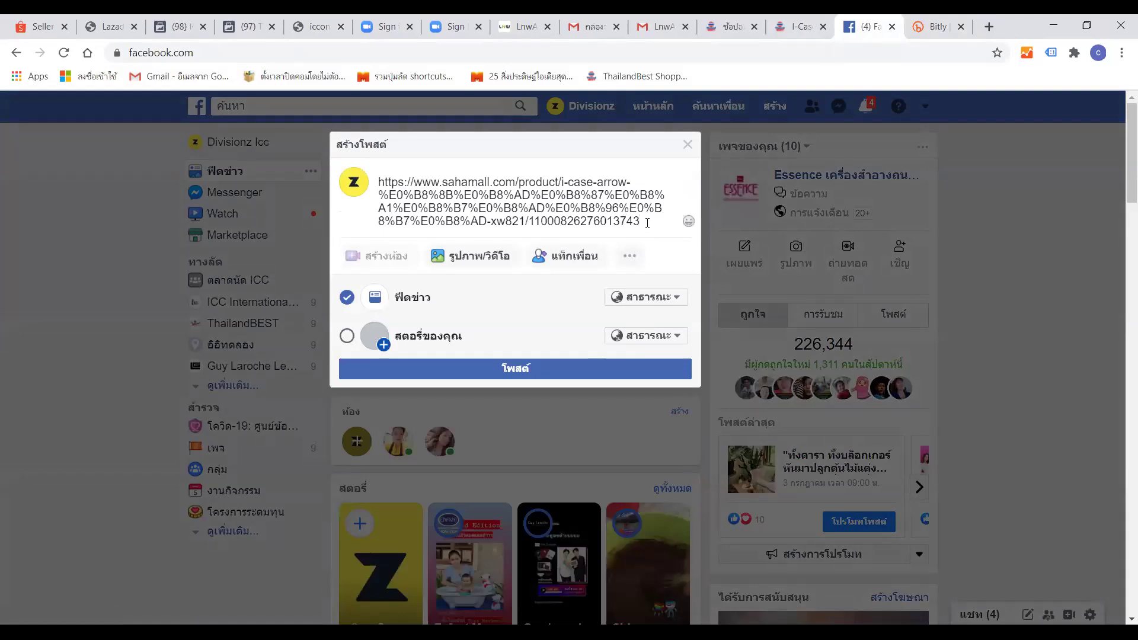
pyautogui.press('Return')
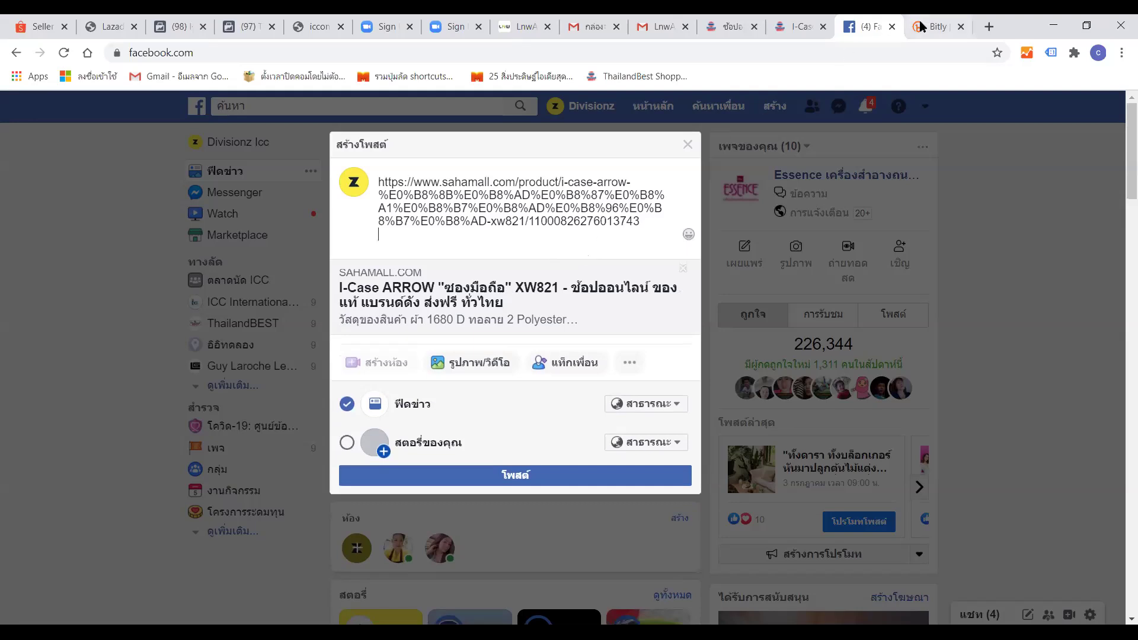
pyautogui.click(797, 26)
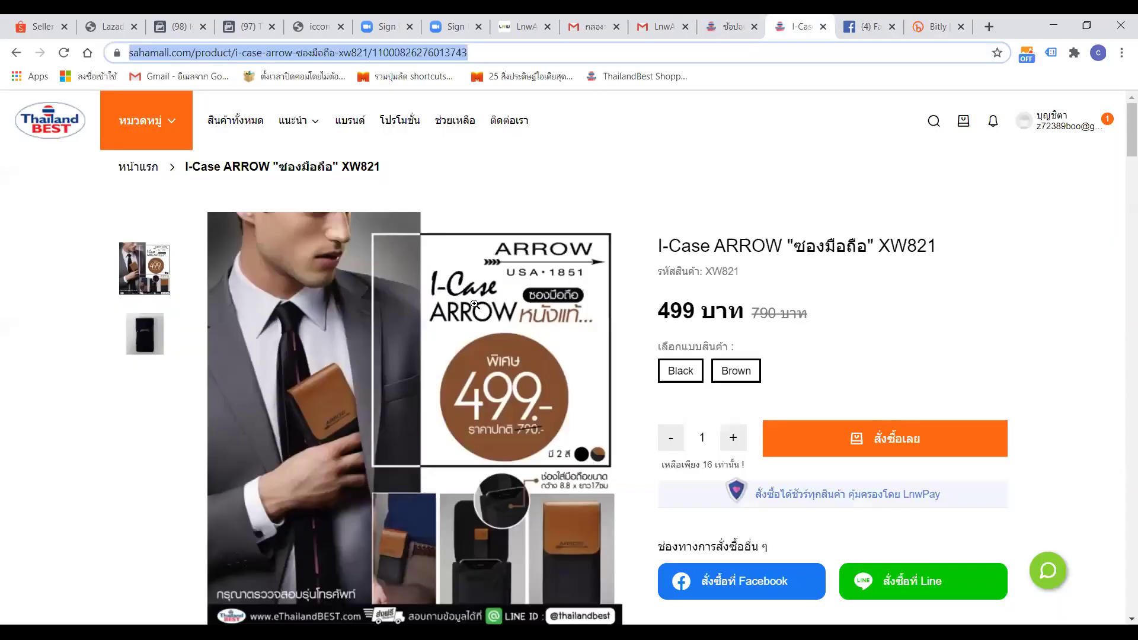
# Step: Save the product photo to Downloads as wz.jpg
pyautogui.rightClick(322, 332)
pyautogui.click(348, 356)
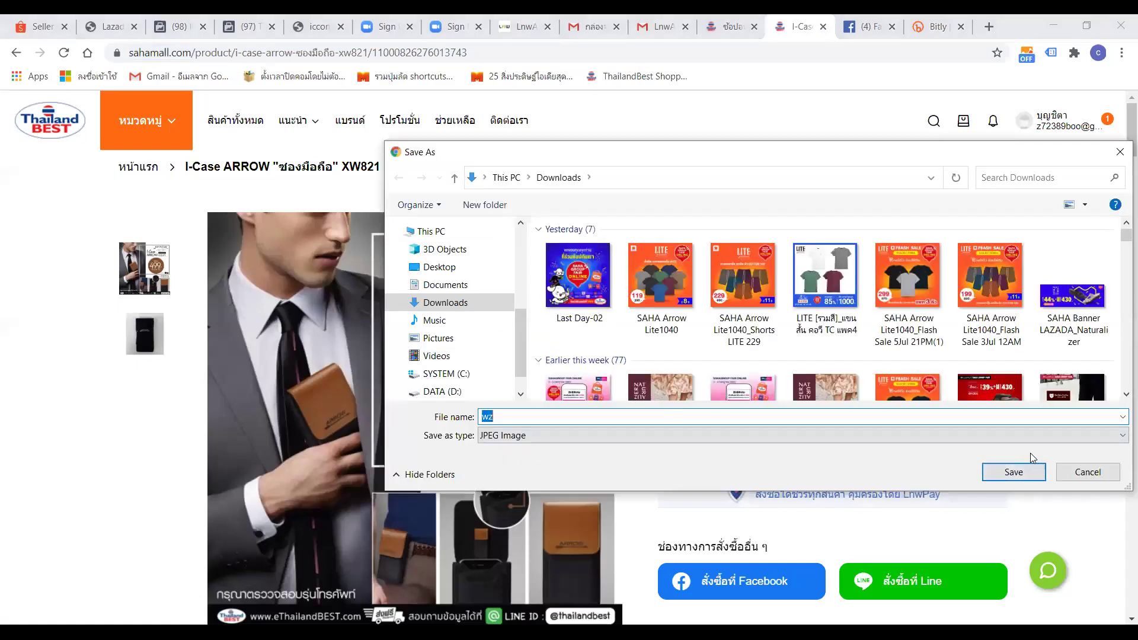
pyautogui.click(1015, 470)
pyautogui.hotkey('ctrl', 'Tab')
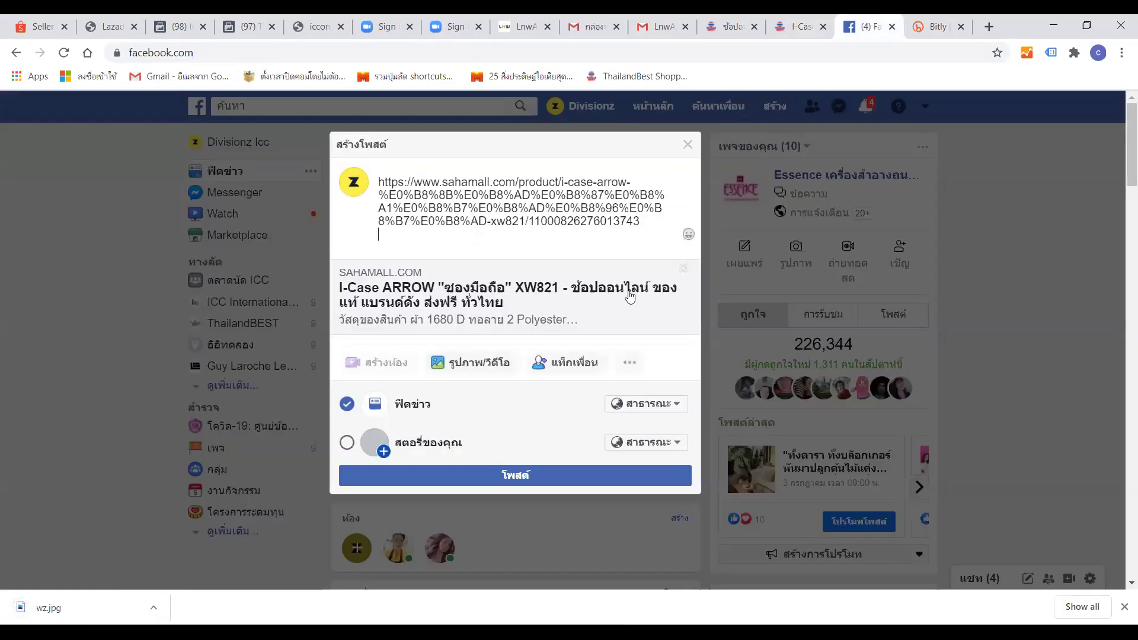
# Step: Select the link text in the post and grab the product title from the shop page
pyautogui.scroll(-1, 563, 355)
pyautogui.scroll(1, 511, 361)
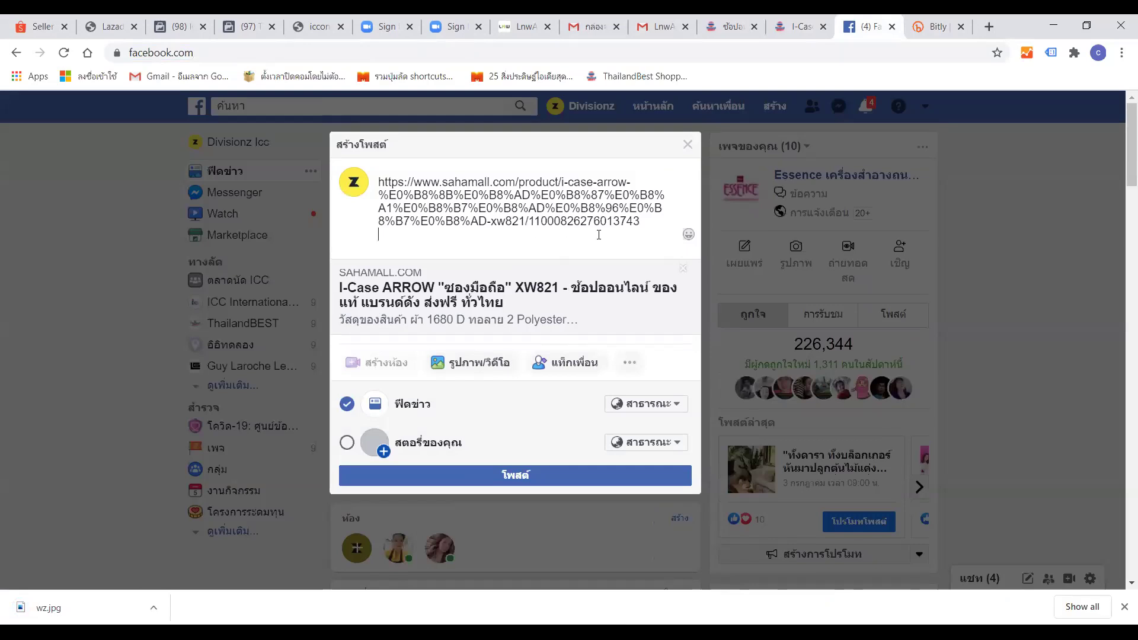
pyautogui.moveTo(651, 221); pyautogui.dragTo(426, 163)
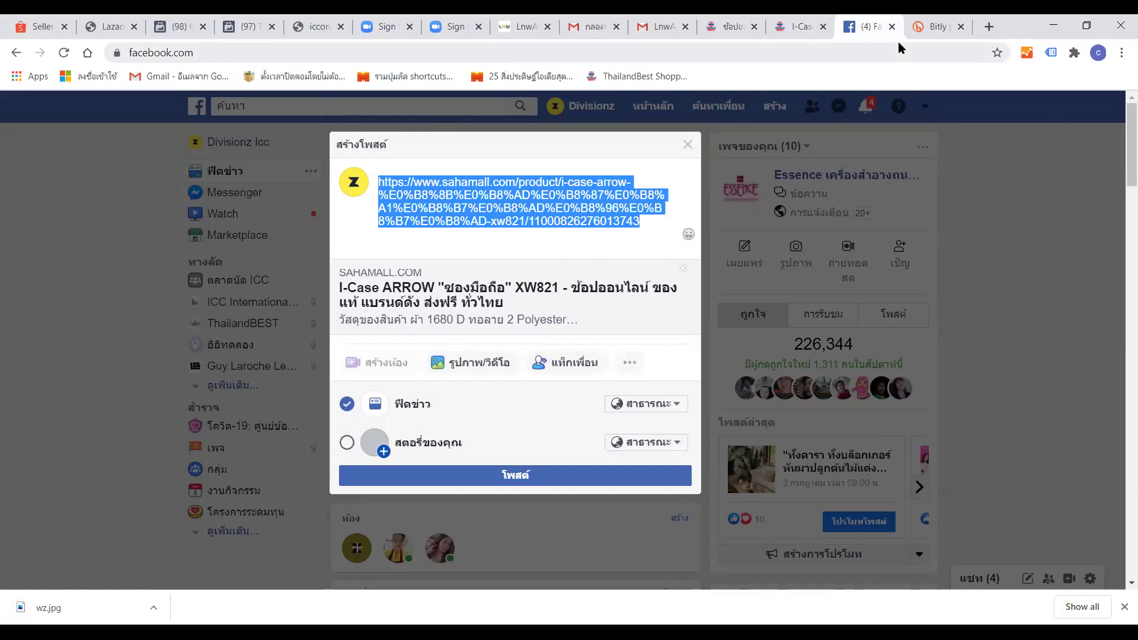
pyautogui.hotkey('ctrl', 'shift', 'Tab')
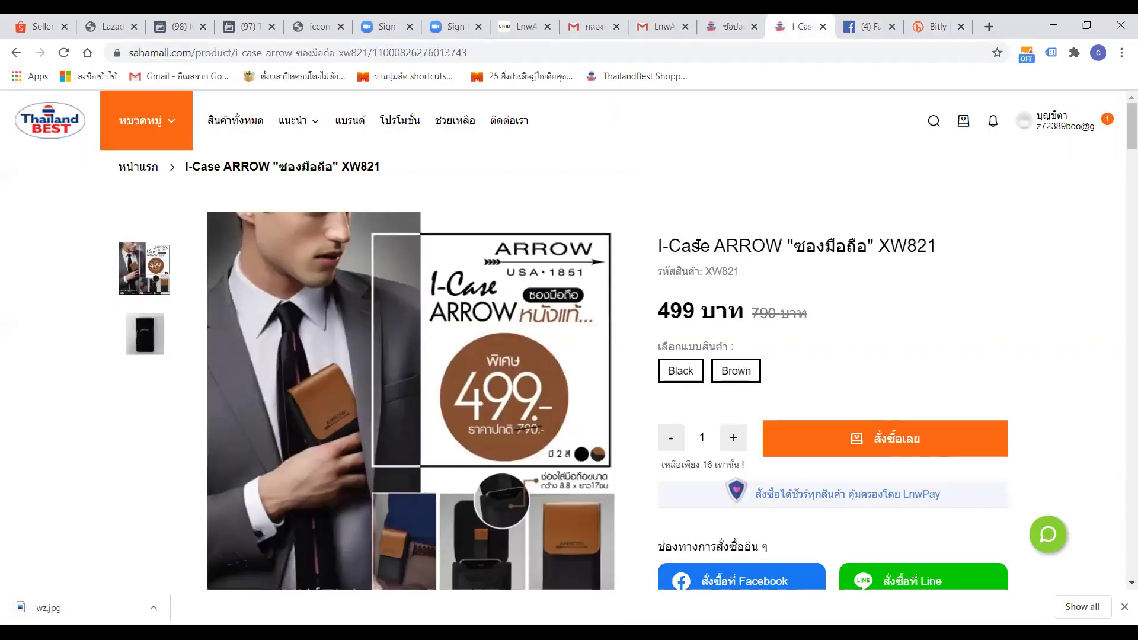
pyautogui.moveTo(653, 249); pyautogui.dragTo(939, 246)
pyautogui.hotkey('ctrl', 'c')
pyautogui.click(951, 249)
pyautogui.click(658, 246)
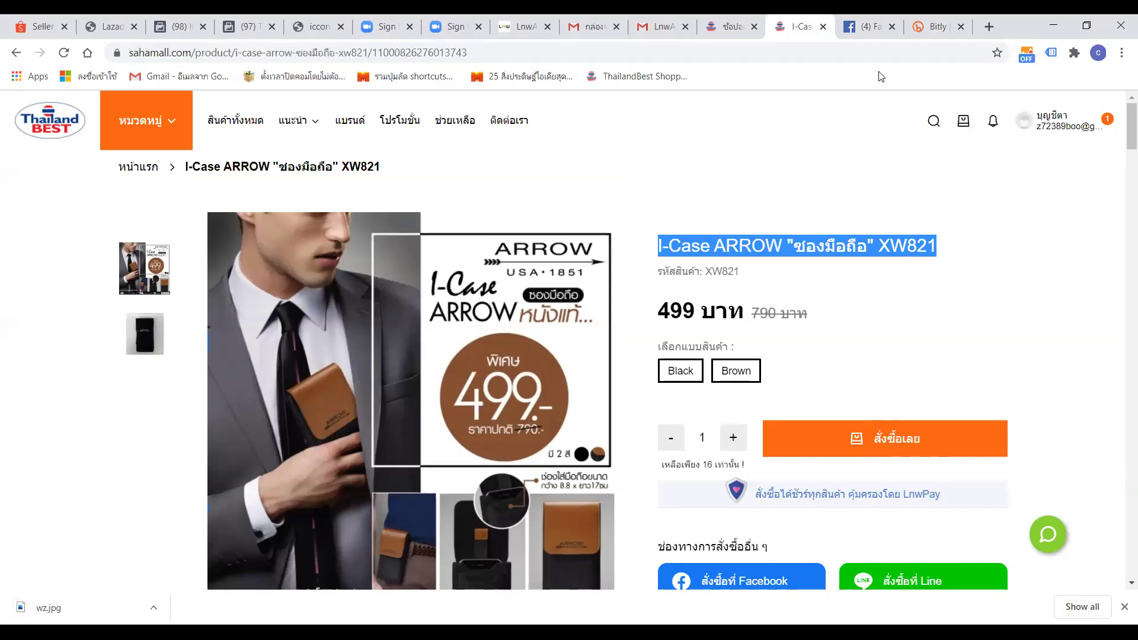
pyautogui.click(867, 37)
# Step: Replace the link with the product title and add 'ปกติ 790 บาท พิเศษเพียง 490 บาท'
pyautogui.hotkey('ctrl', 'v')
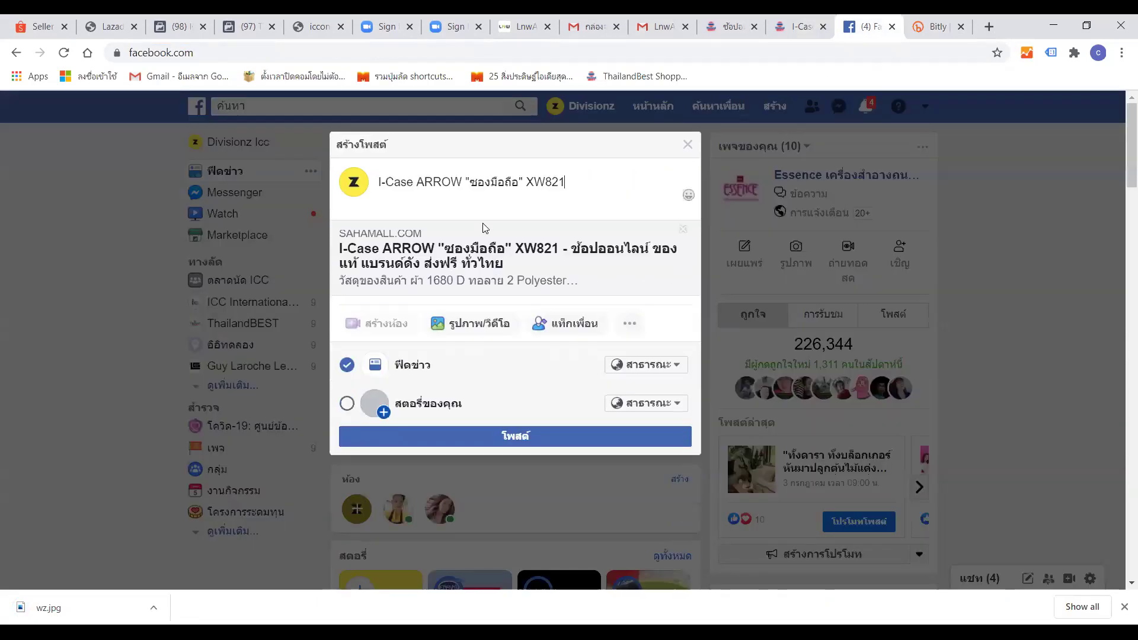
pyautogui.press('Return')
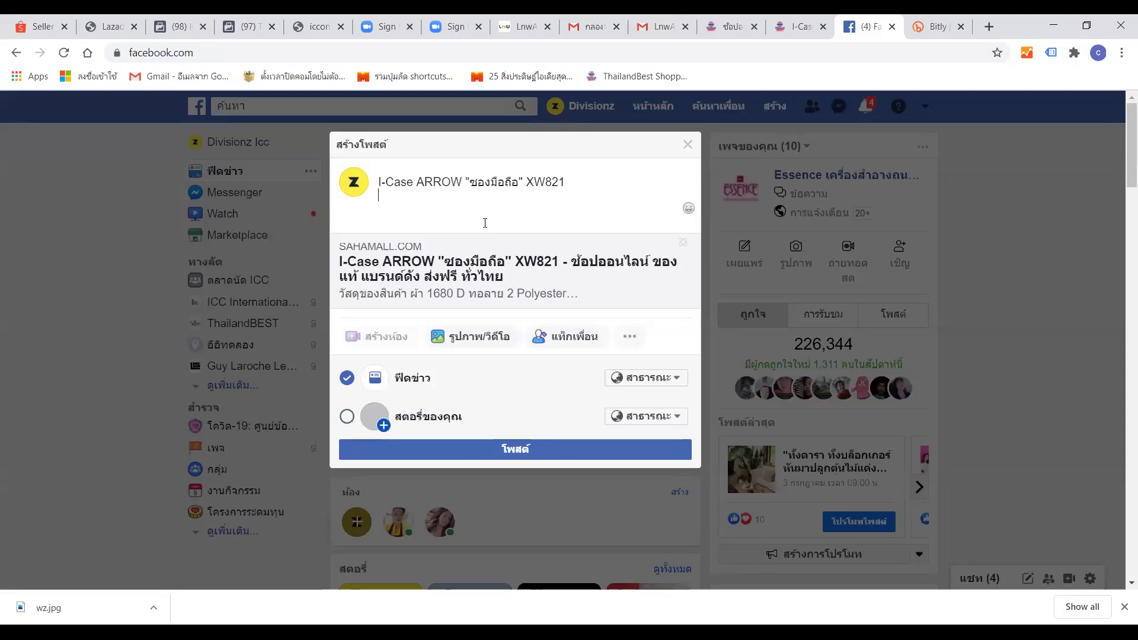
pyautogui.write('ปกติ')
pyautogui.click(797, 27)
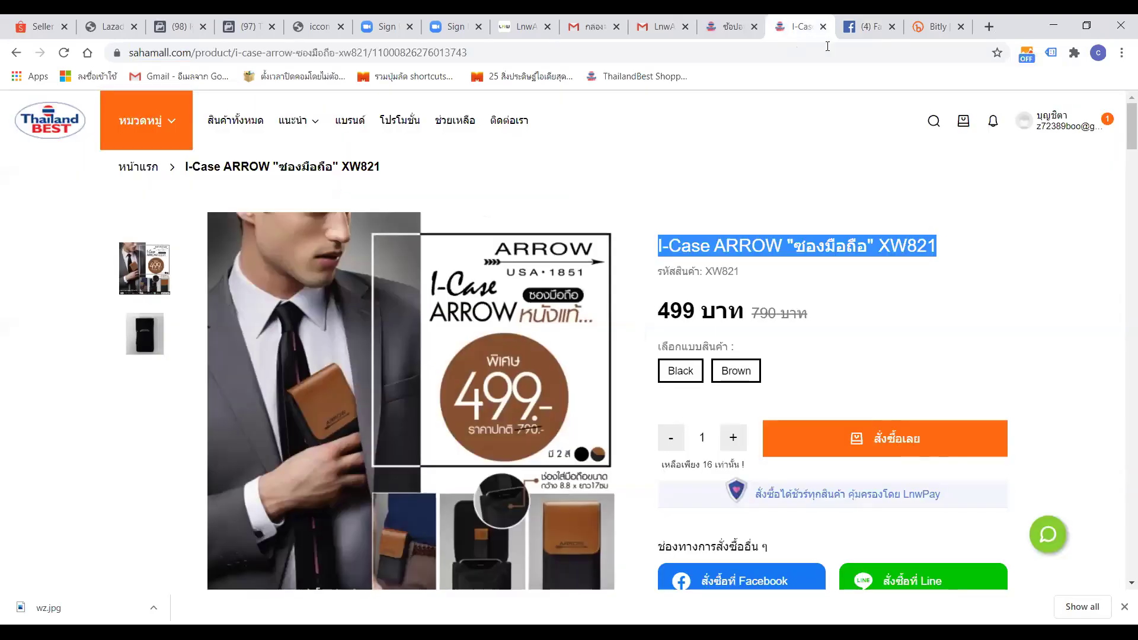
pyautogui.click(868, 27)
pyautogui.write('790 บาท ')
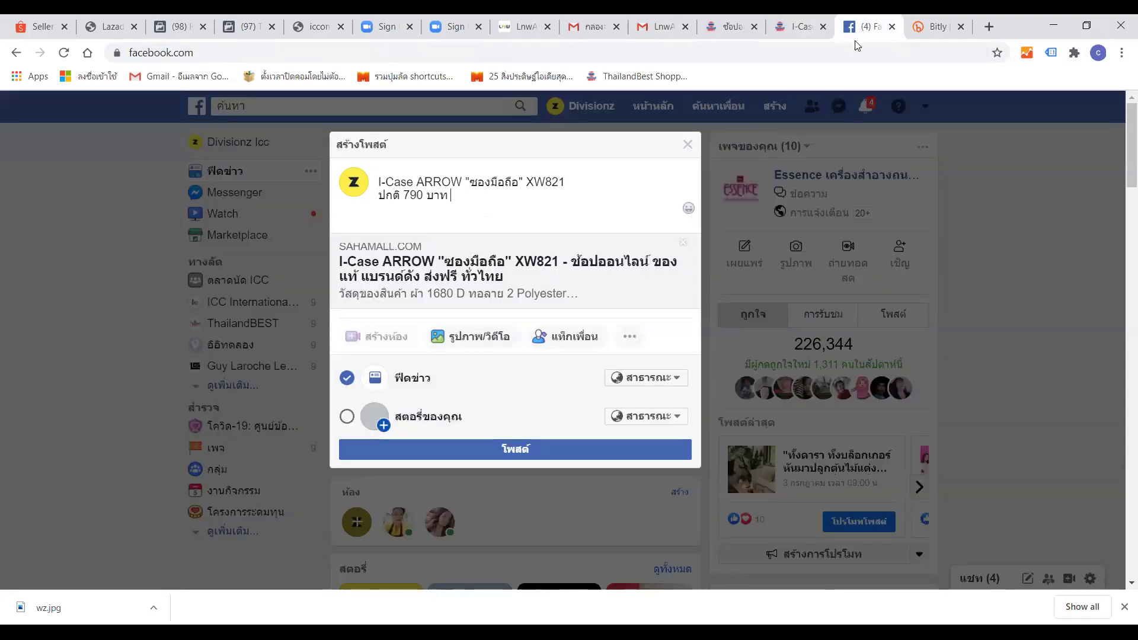
pyautogui.write('พิเศษเพียง 490 บาท')
pyautogui.press('Return')
pyautogui.press('Return')
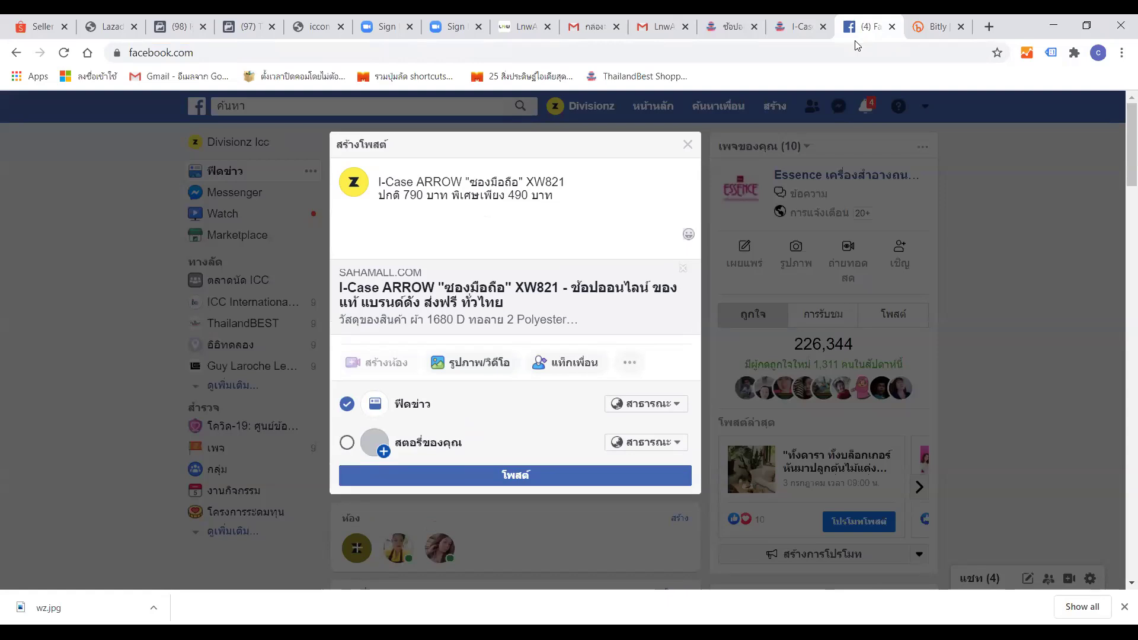
pyautogui.write('Code')
pyautogui.write(' น')
pyautogui.press('BackSpace')
pyautogui.write('on top สำหรับเพื่อ')
pyautogui.press('BackSpace')
pyautogui.press('BackSpace')
pyautogui.press('BackSpace')
pyautogui.press('BackSpace')
pyautogui.write('พื่อนเท่านั้น')
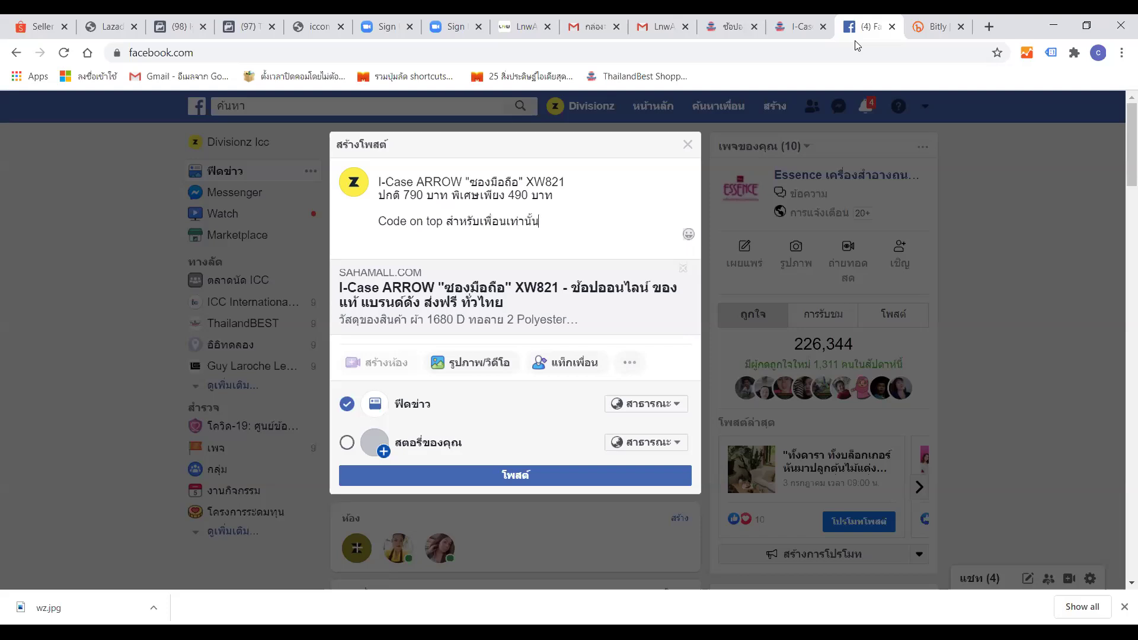
pyautogui.press('Return')
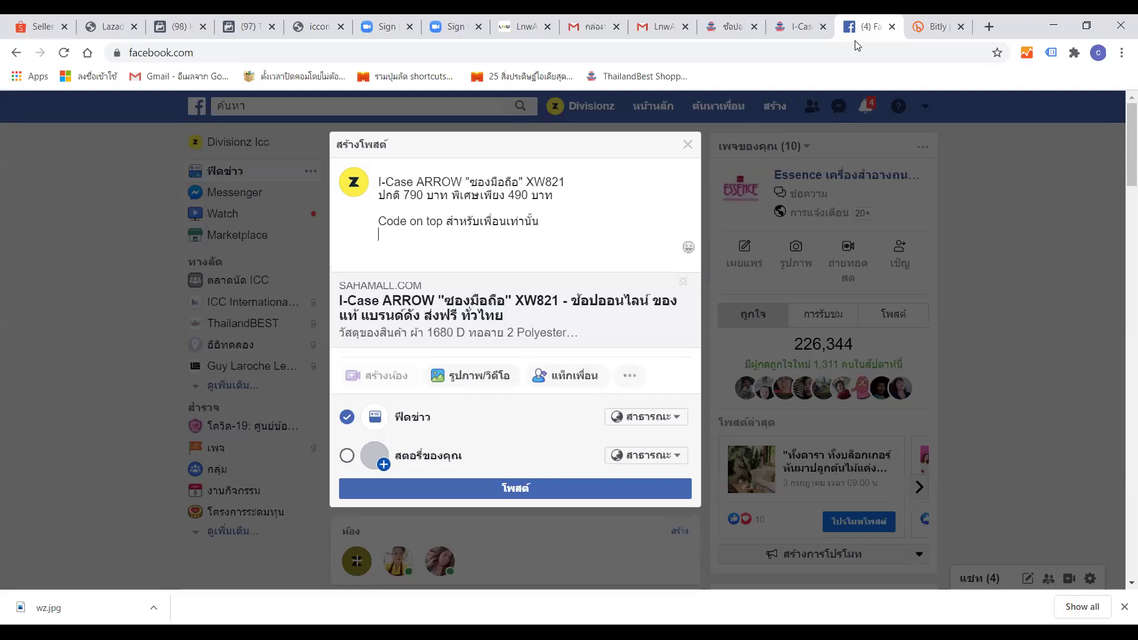
pyautogui.write('Z')
pyautogui.write('8')
pyautogui.write('238')
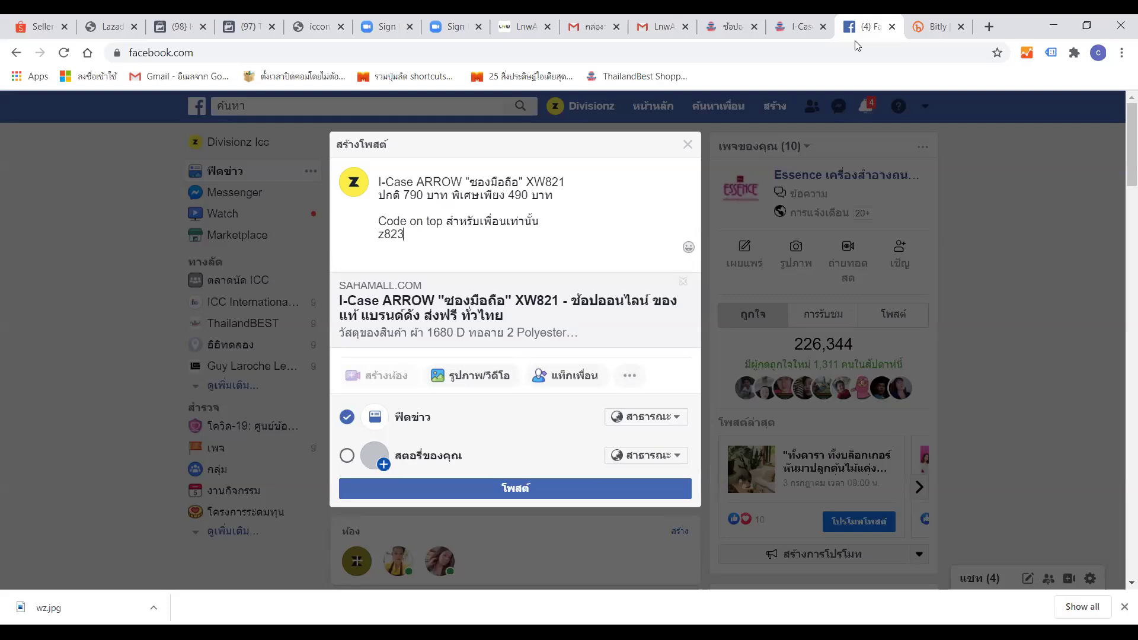
pyautogui.press('BackSpace')
pyautogui.press('BackSpace')
pyautogui.press('BackSpace')
pyautogui.press('BackSpace')
pyautogui.write('72389fe  (ส่งฟรี กรณีสั่ง')
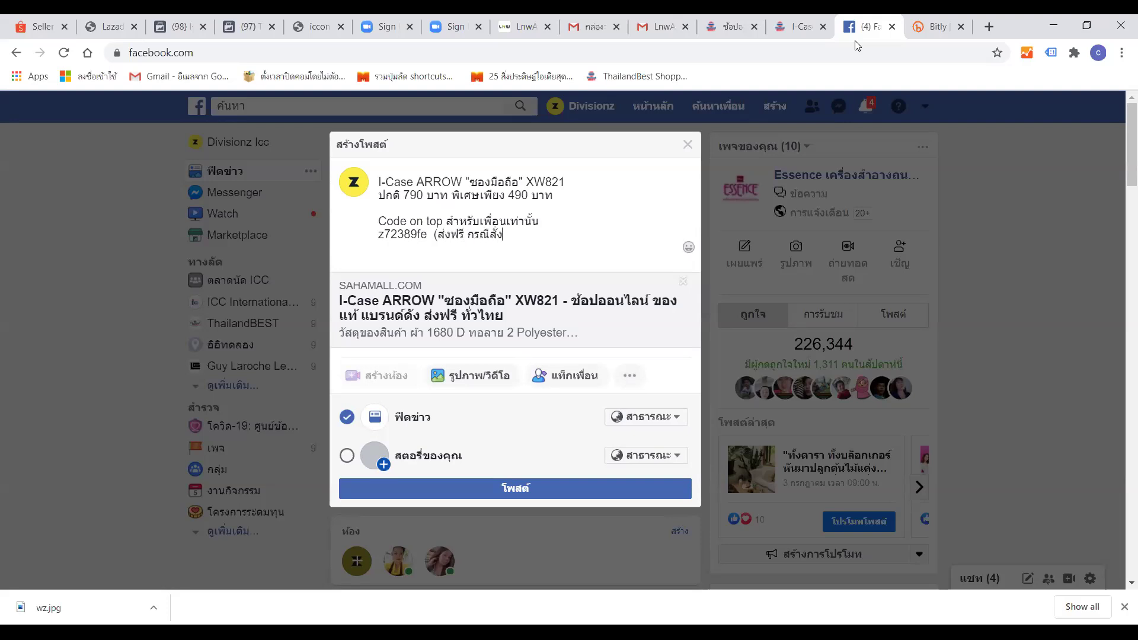
pyautogui.write('ไม่ถึง 500บาท)')
# Step: Add code z7238935 giving 35 บาท off purchases of 500 บาท or more
pyautogui.hotkey('shift', 'Up')
pyautogui.hotkey('ctrl', 'c')
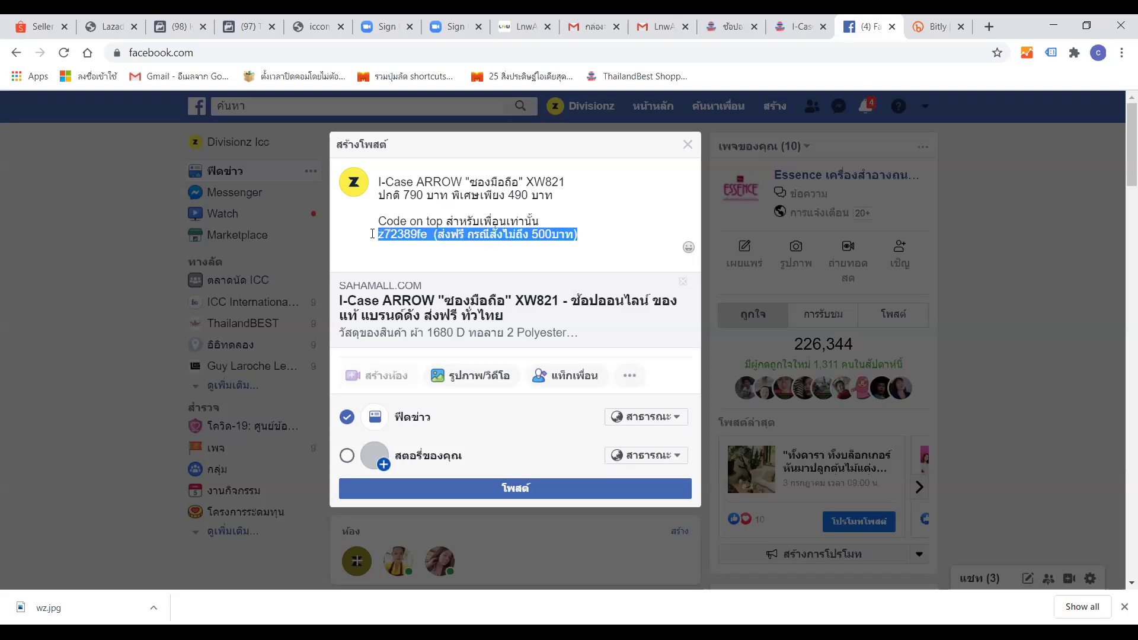
pyautogui.click(602, 239)
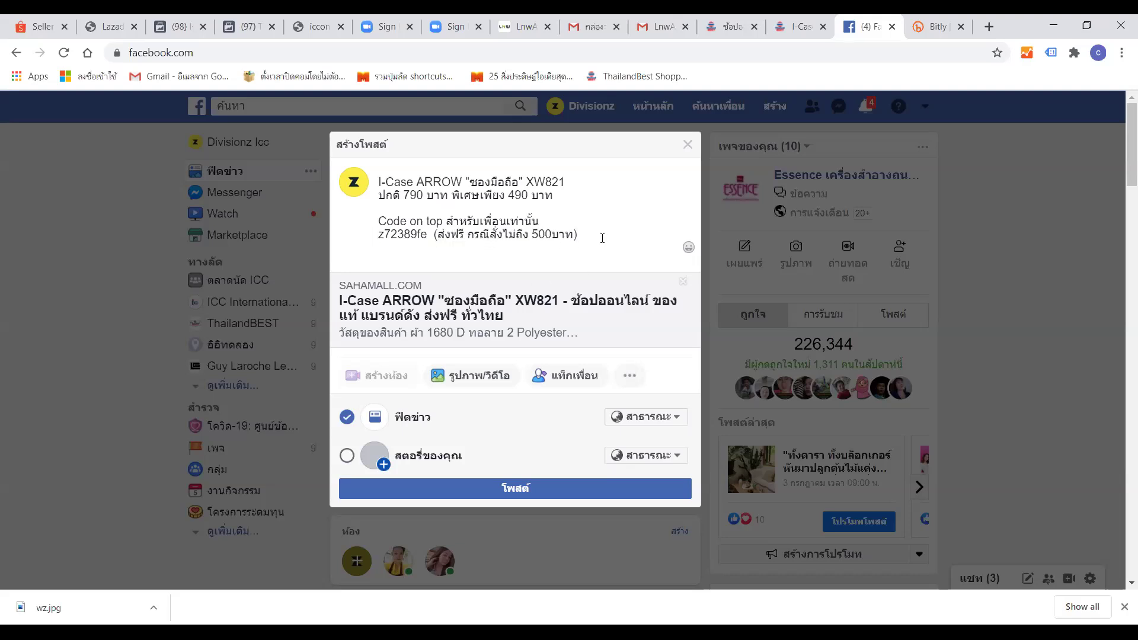
pyautogui.press('Return')
pyautogui.hotkey('ctrl', 'v')
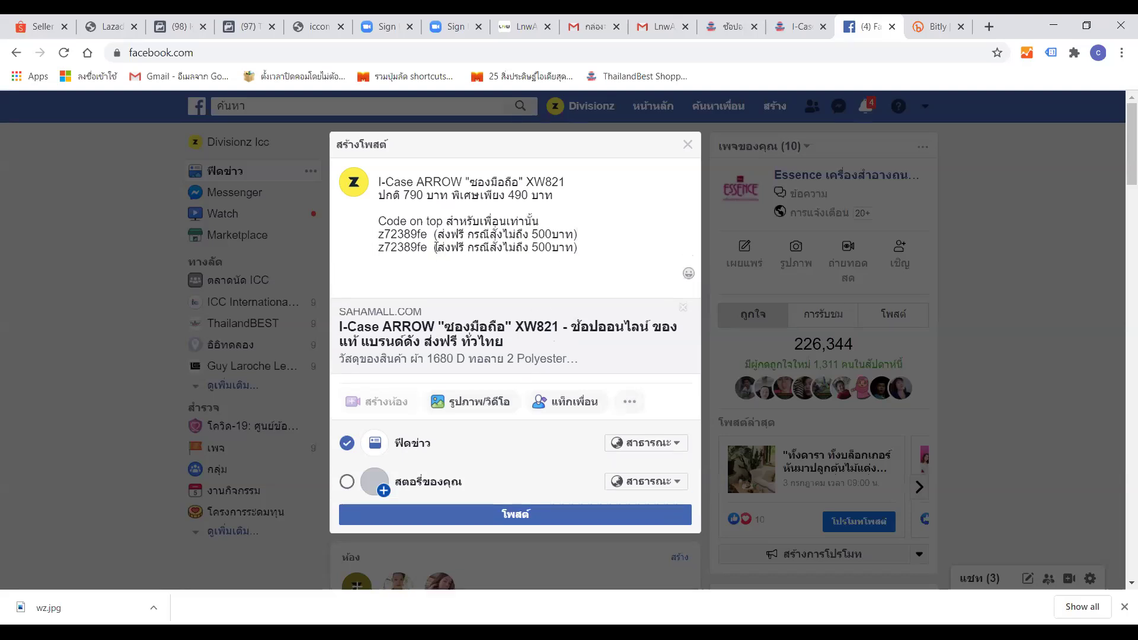
pyautogui.moveTo(429, 247); pyautogui.dragTo(417, 248)
pyautogui.write('35')
pyautogui.moveTo(440, 247); pyautogui.dragTo(573, 247)
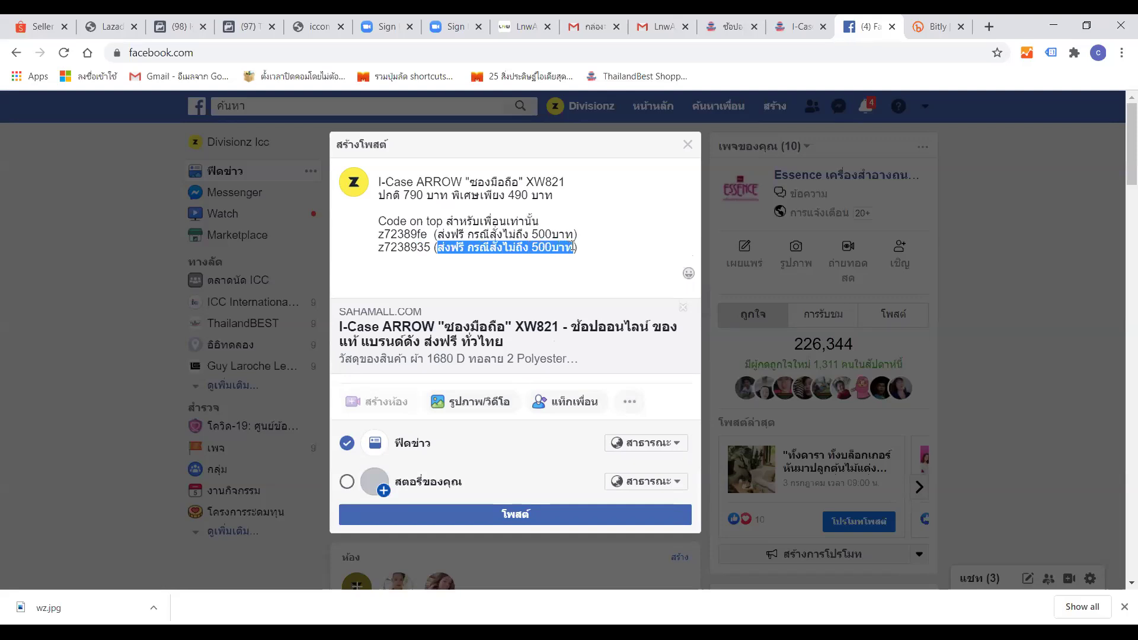
pyautogui.write('ส่วนลด')
pyautogui.press('BackSpace')
pyautogui.press('BackSpace')
pyautogui.write('ลด 35 บาท ป')
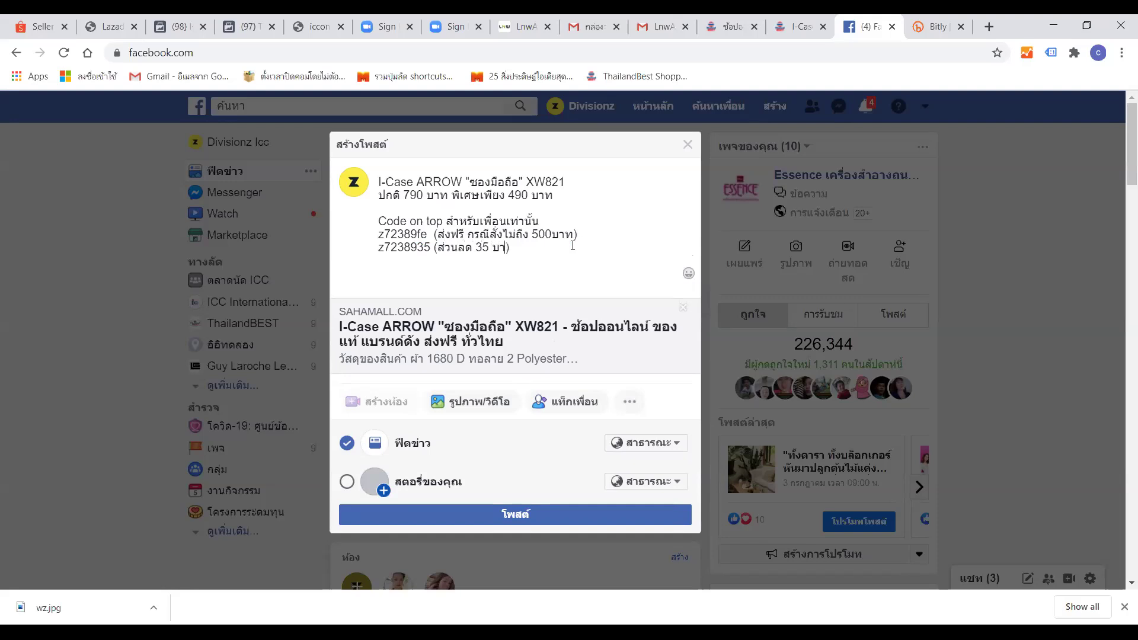
pyautogui.write('มื่อซื้อครบ 500 บาทขึ้นไป')
# Step: Duplicate it as z7238999 with 100 บาท off purchases of 1,000 บาท or more
pyautogui.moveTo(650, 247); pyautogui.dragTo(374, 247)
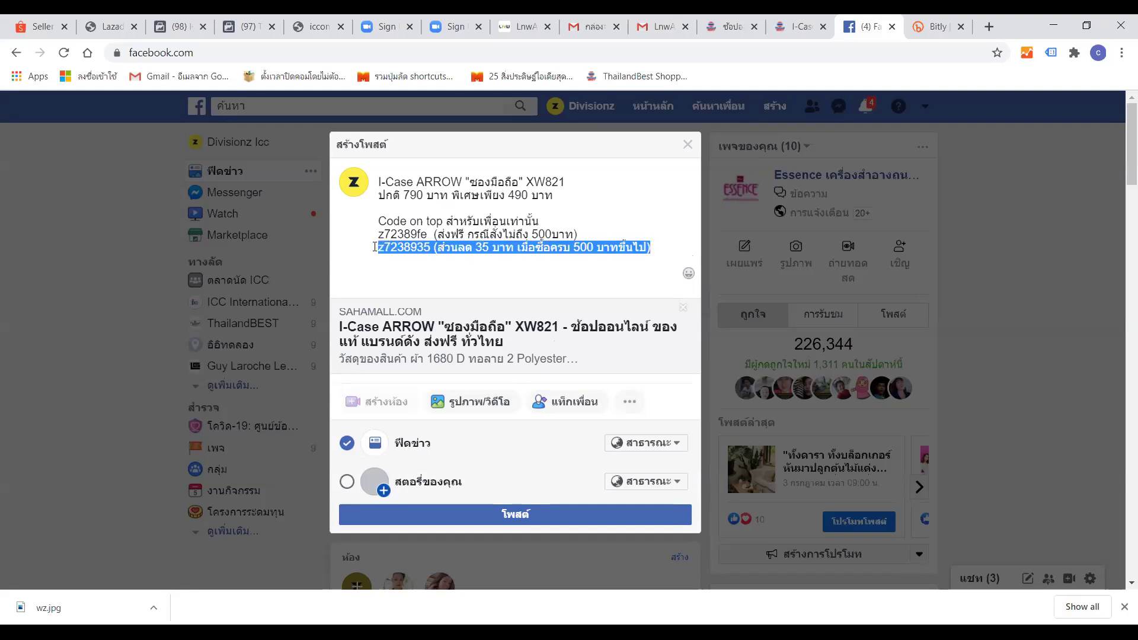
pyautogui.hotkey('ctrl', 'c')
pyautogui.click(672, 254)
pyautogui.press('Return')
pyautogui.hotkey('ctrl', 'v')
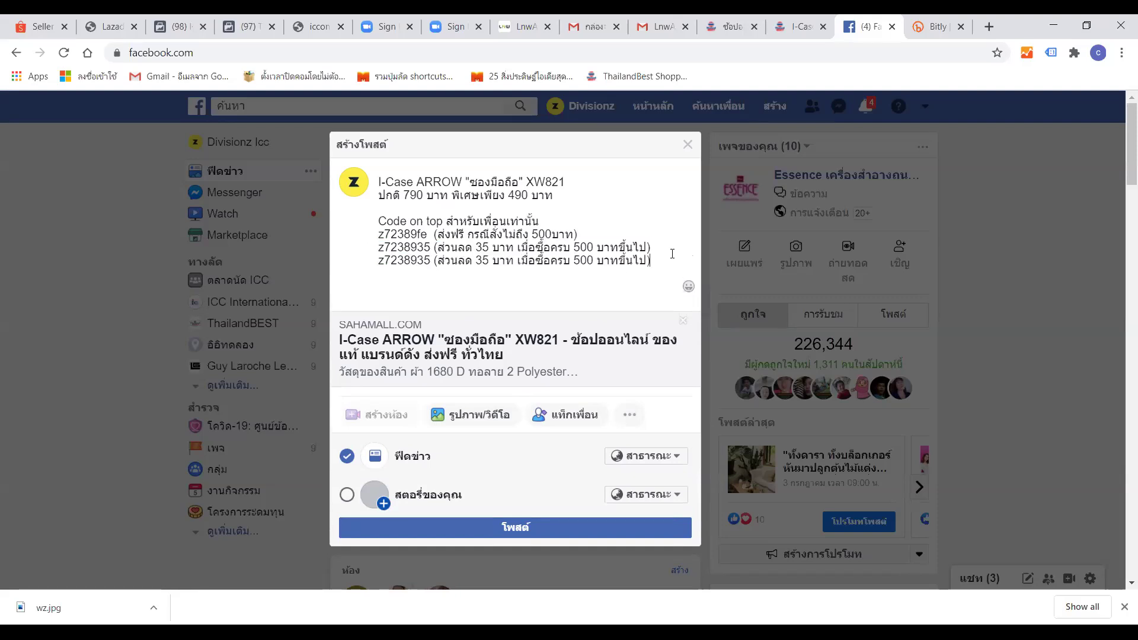
pyautogui.moveTo(416, 261); pyautogui.dragTo(428, 261)
pyautogui.write('99')
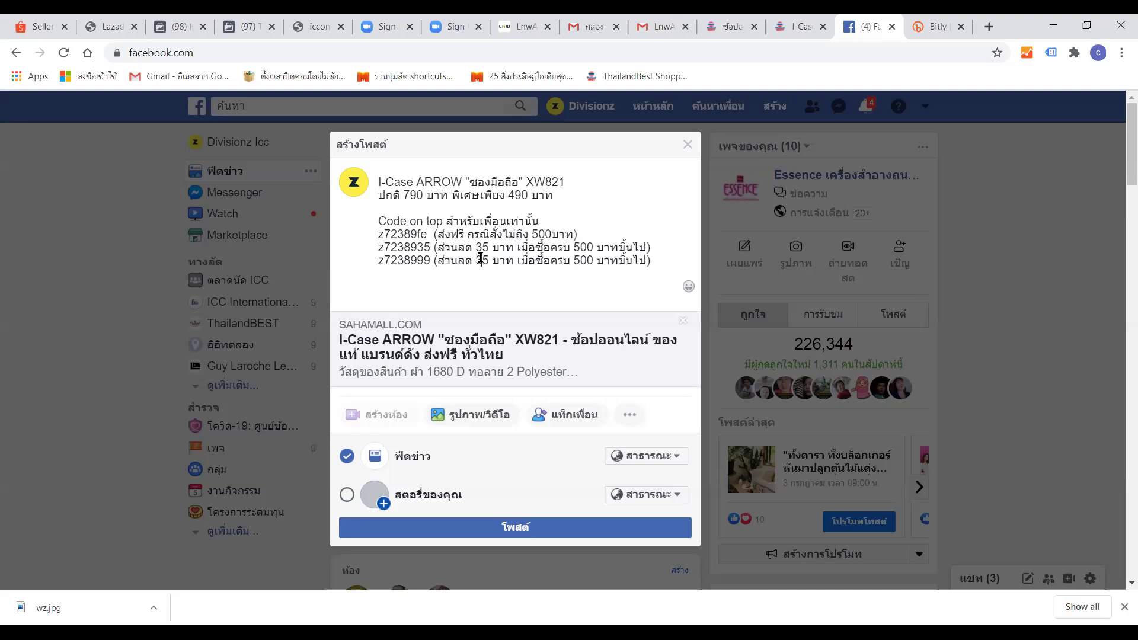
pyautogui.press('BackSpace')
pyautogui.press('BackSpace')
pyautogui.write('100')
pyautogui.click(588, 264)
pyautogui.press('BackSpace')
pyautogui.write('1,')
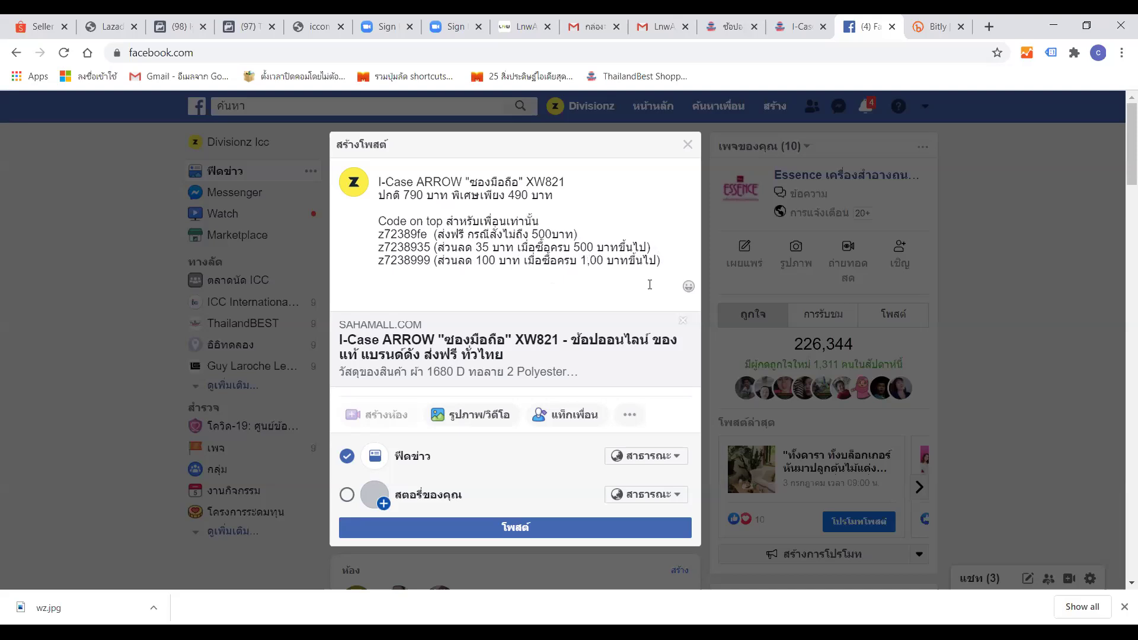
pyautogui.write('0')
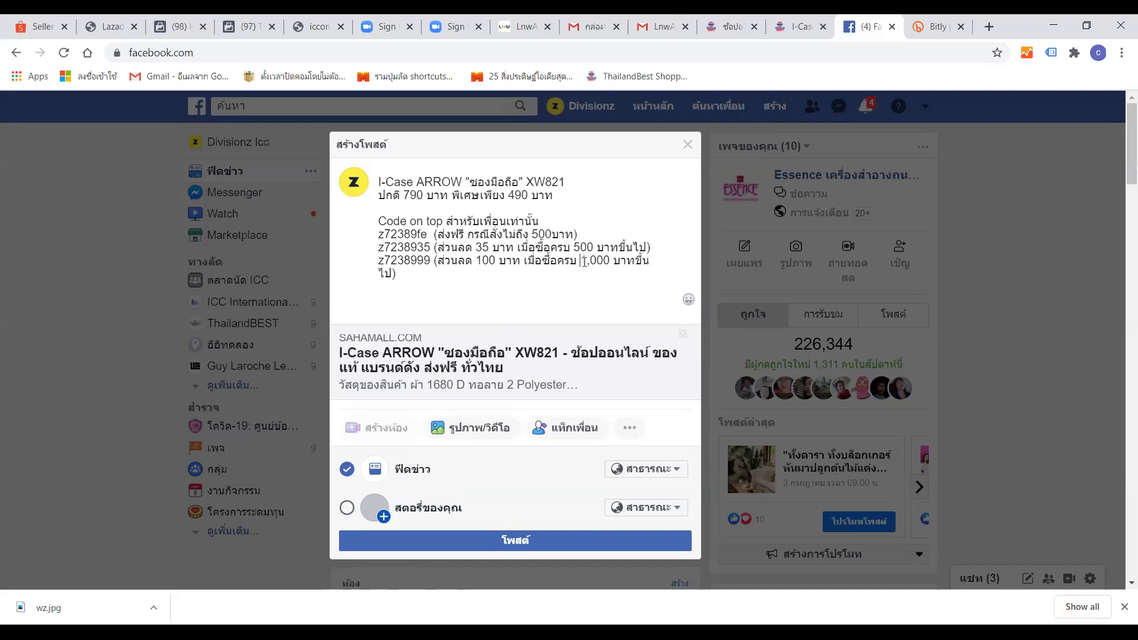
pyautogui.press('BackSpace')
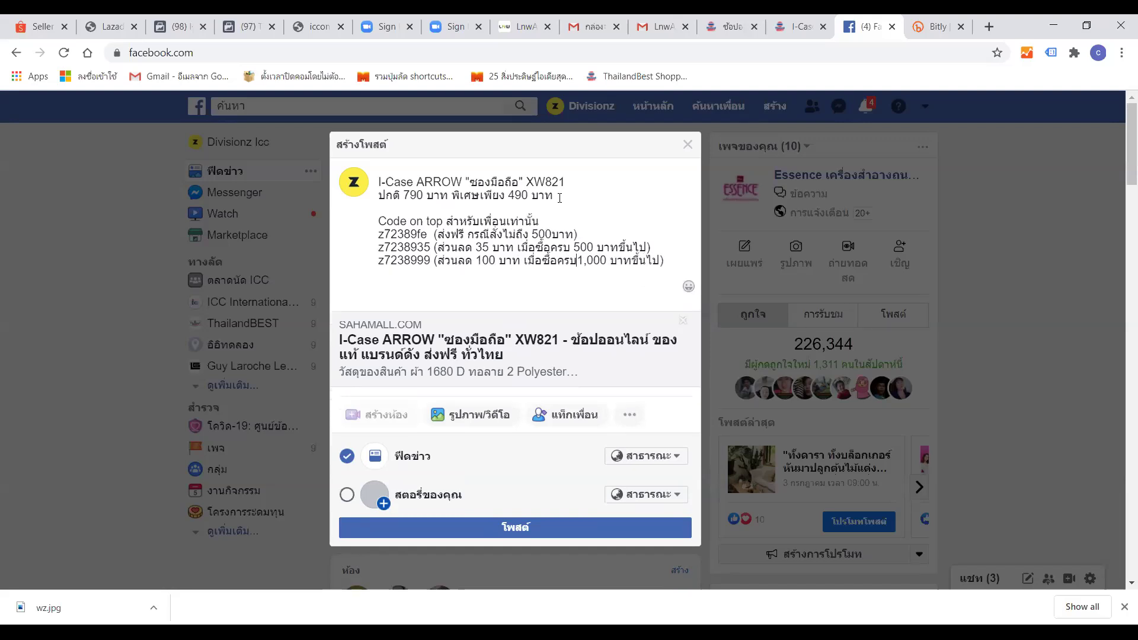
pyautogui.click(800, 26)
pyautogui.click(868, 26)
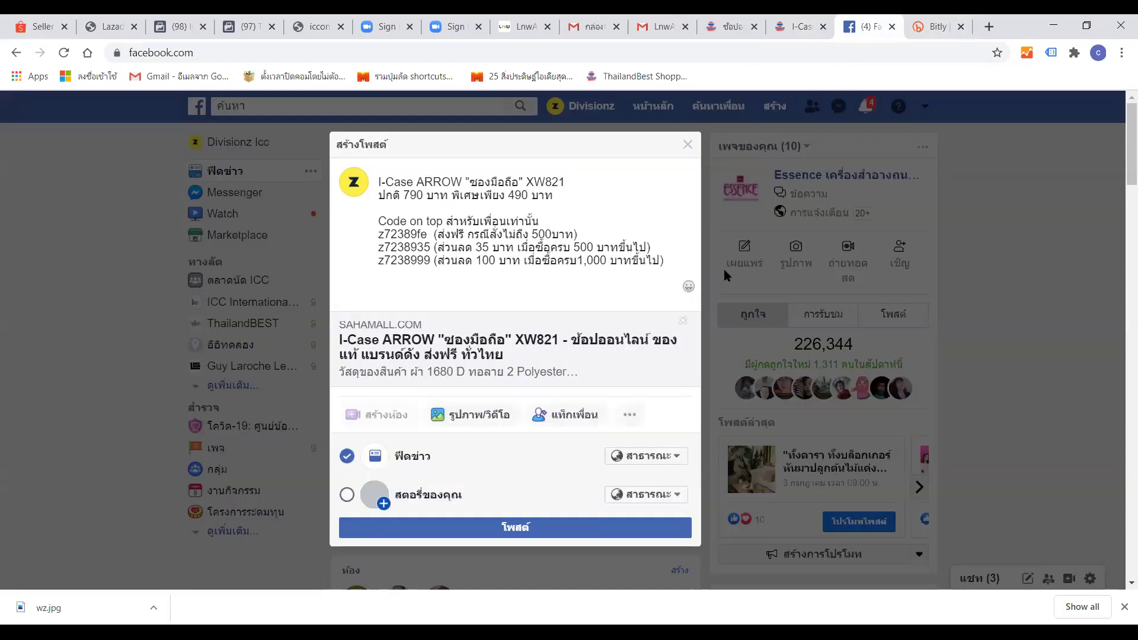
# Step: Replace the SAHAMALL.COM link preview with the wz.jpg product photo
pyautogui.click(683, 321)
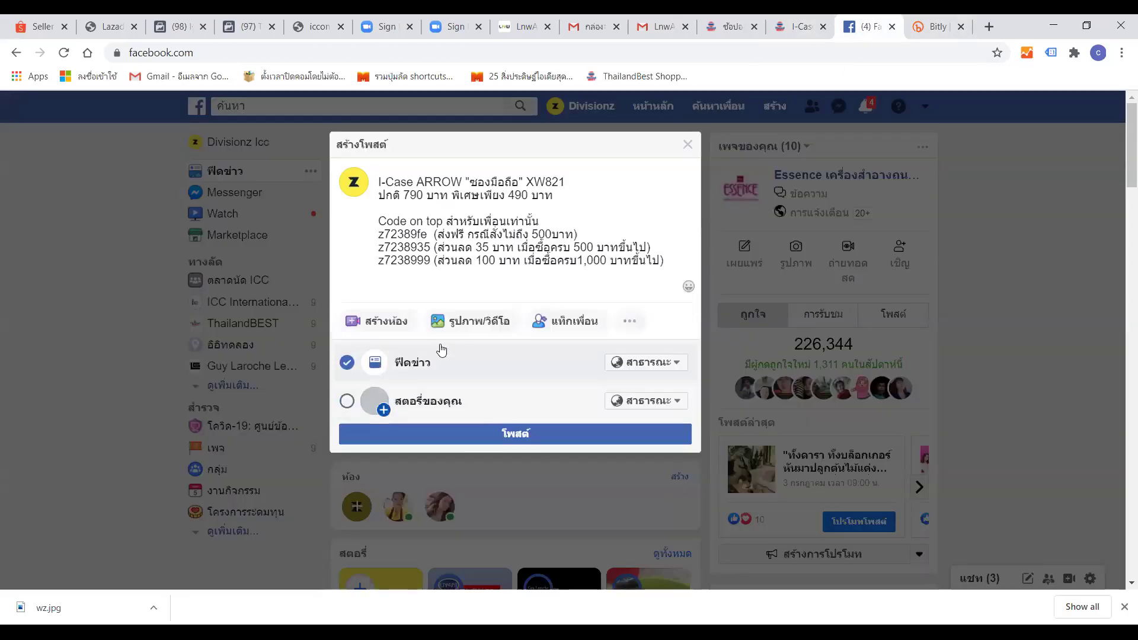
pyautogui.click(450, 327)
pyautogui.click(568, 281)
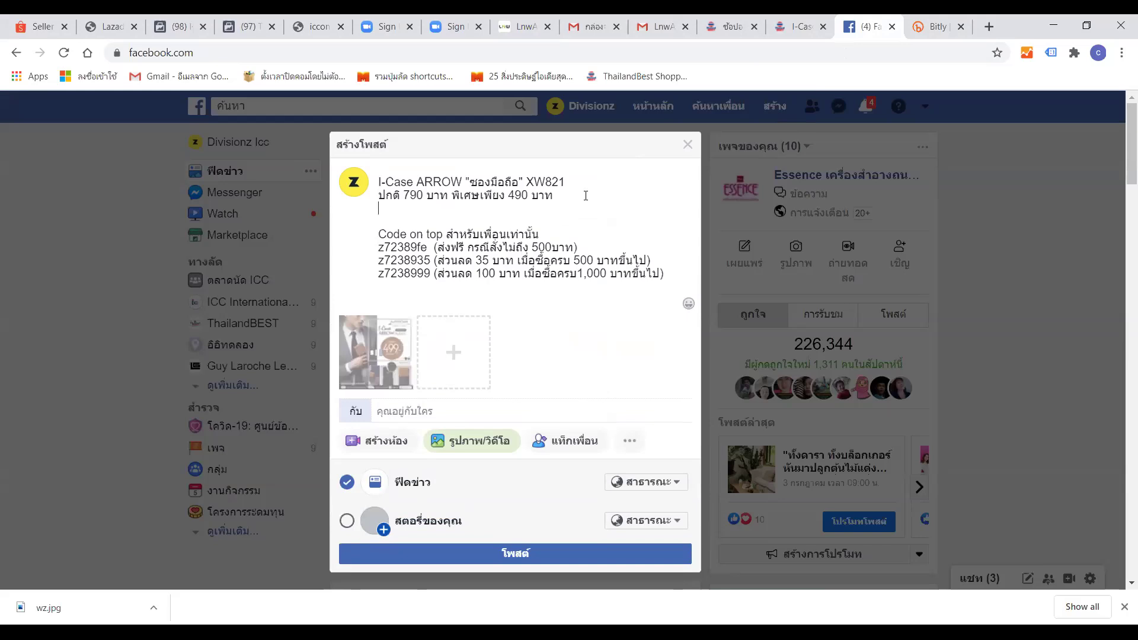
# Step: Add a 'ซื้อ คลิก' line under the price
pyautogui.press('Return')
pyautogui.write(':')
pyautogui.press('BackSpace')
pyautogui.write('ซื้อ คลิก')
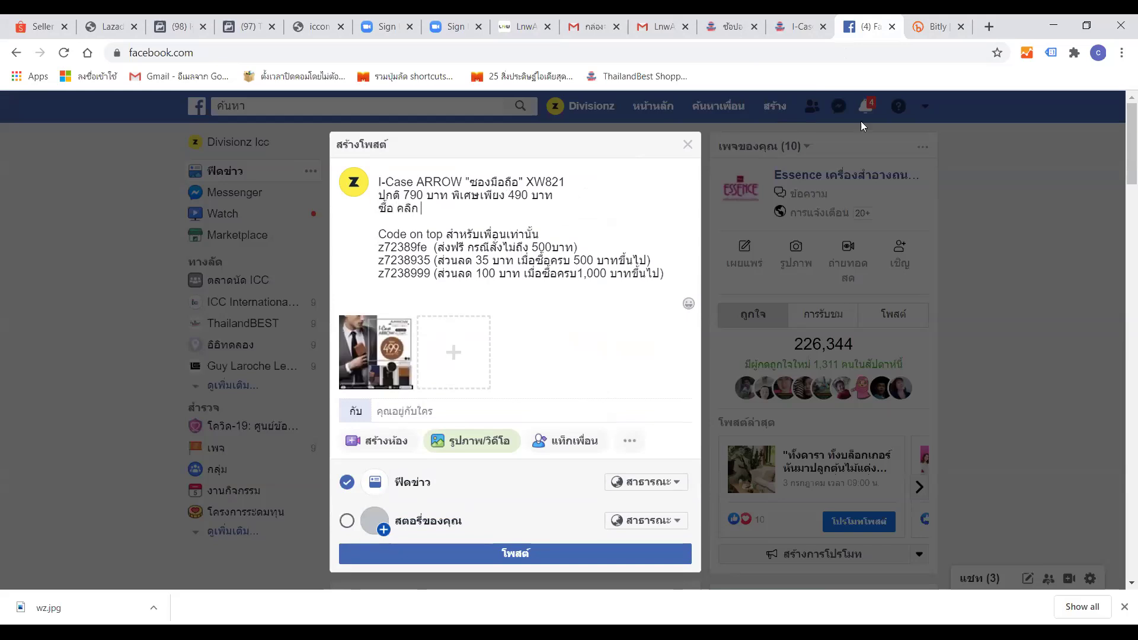
pyautogui.click(936, 28)
# Step: Shorten the product address in Bitly to bit.ly/2NScTeL and paste it after ซื้อ คลิก
pyautogui.click(797, 26)
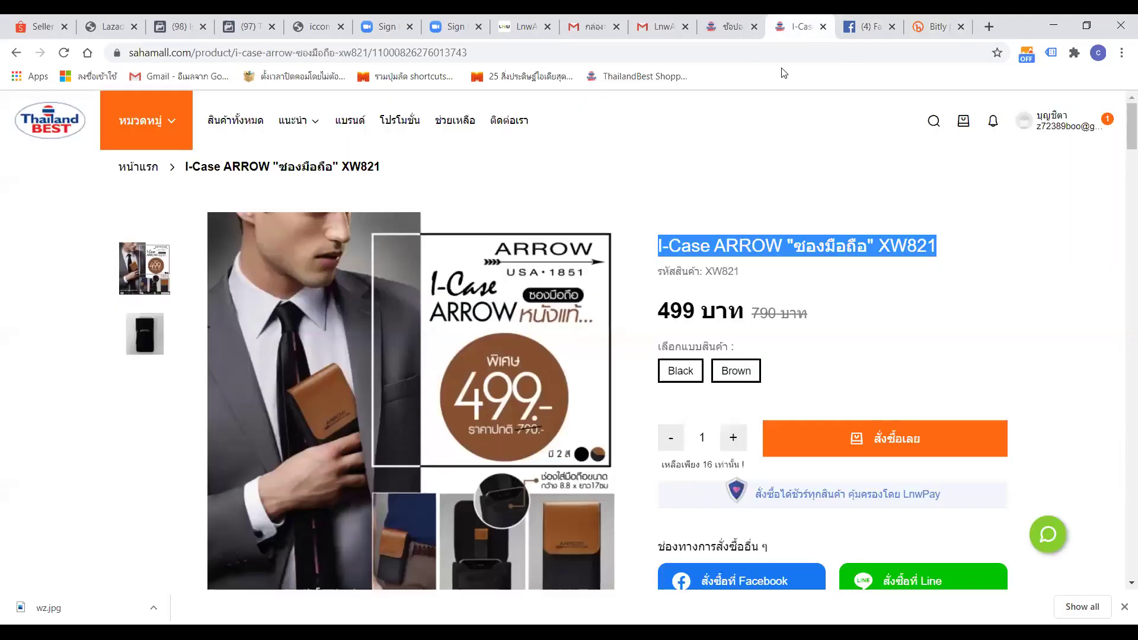
pyautogui.click(919, 52)
pyautogui.click(936, 27)
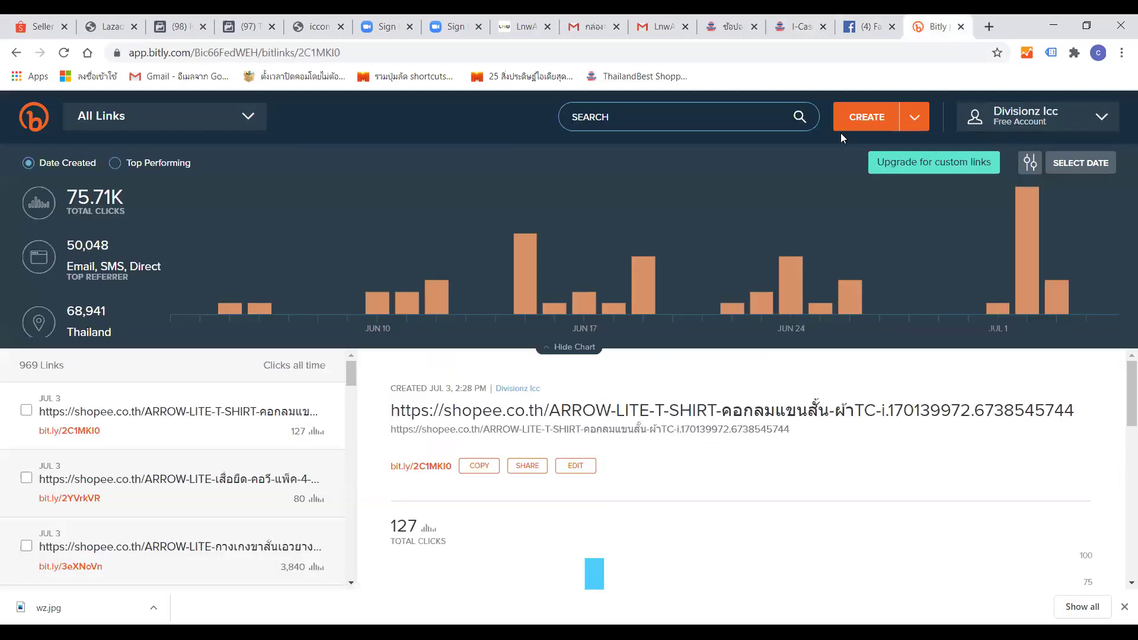
pyautogui.click(850, 119)
pyautogui.hotkey('ctrl', 'v')
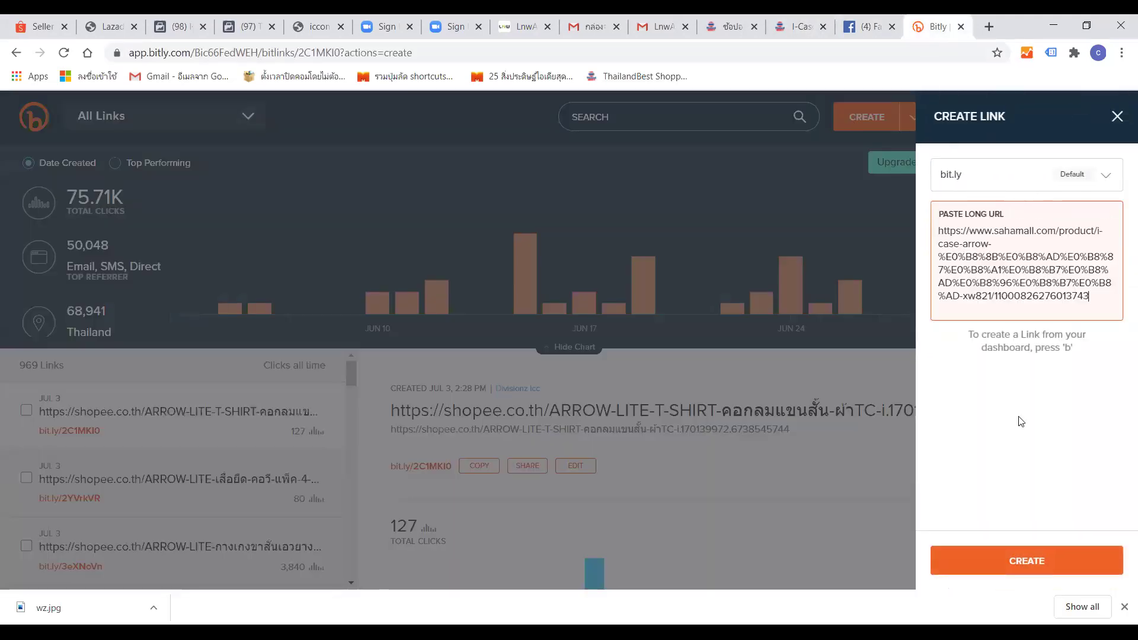
pyautogui.click(1015, 559)
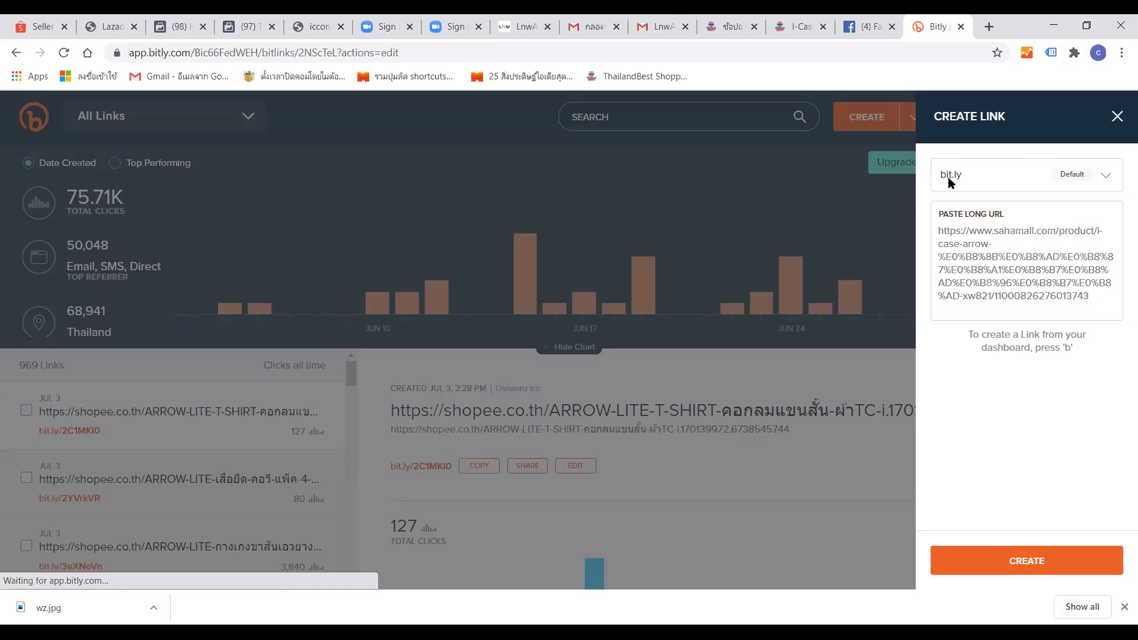
pyautogui.click(1054, 166)
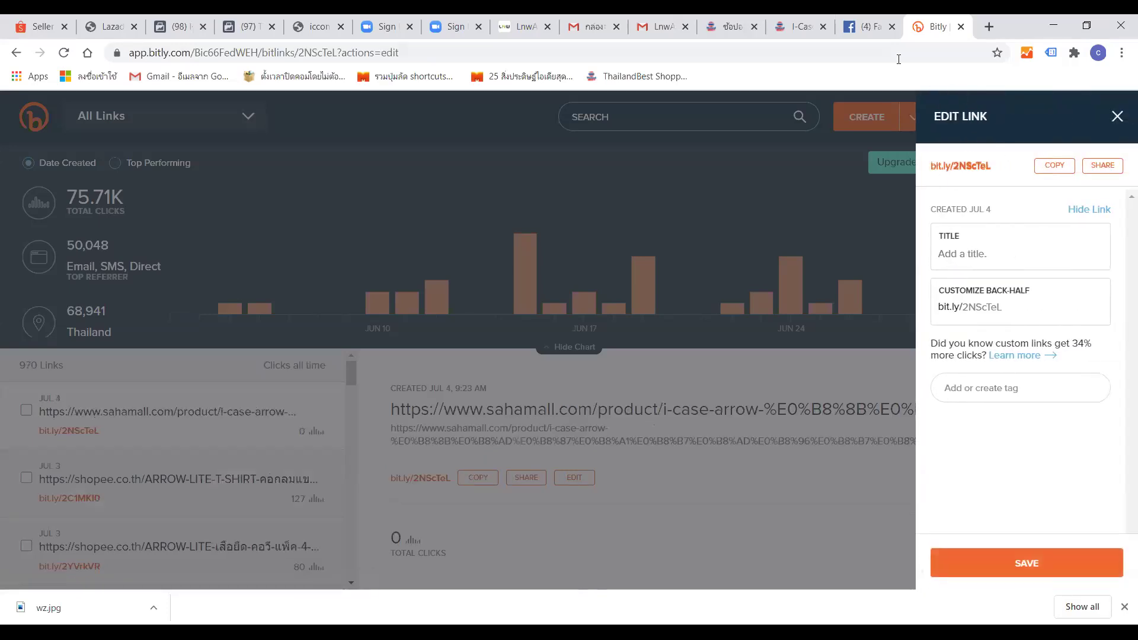
pyautogui.click(868, 26)
pyautogui.hotkey('ctrl', 'v')
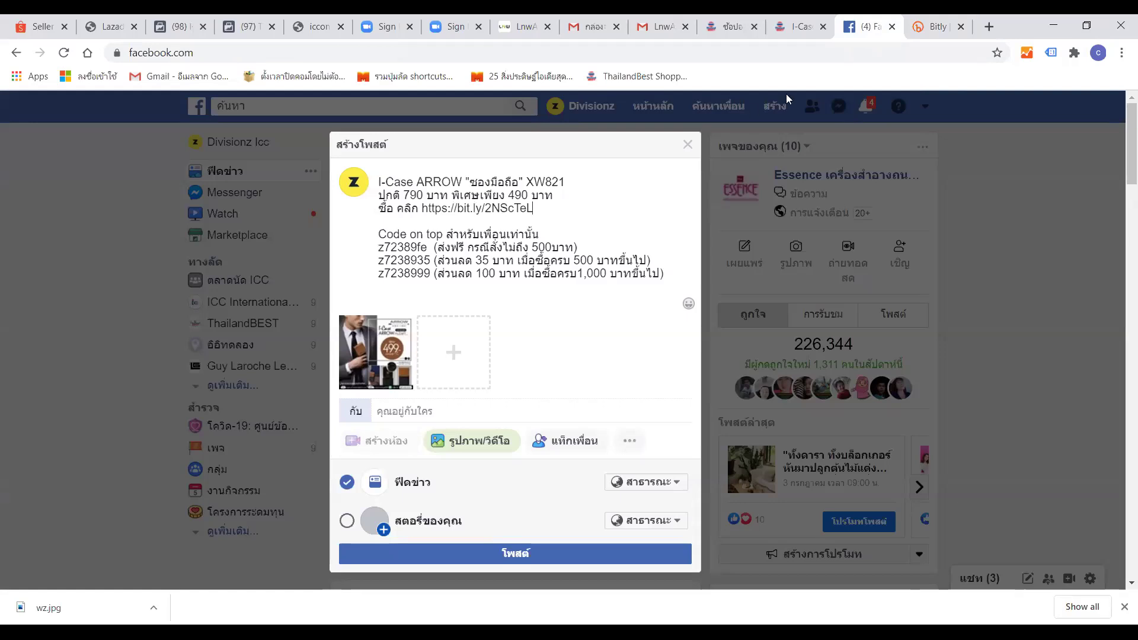
# Step: Close Bitly's link details panel and start a new short link
pyautogui.click(920, 34)
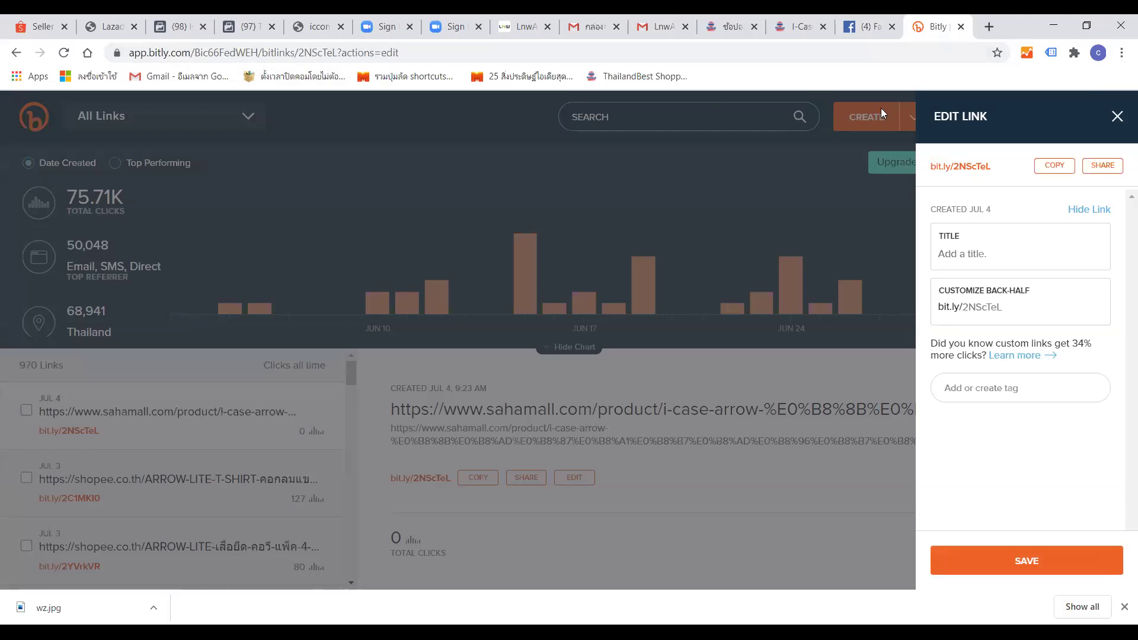
pyautogui.click(1116, 117)
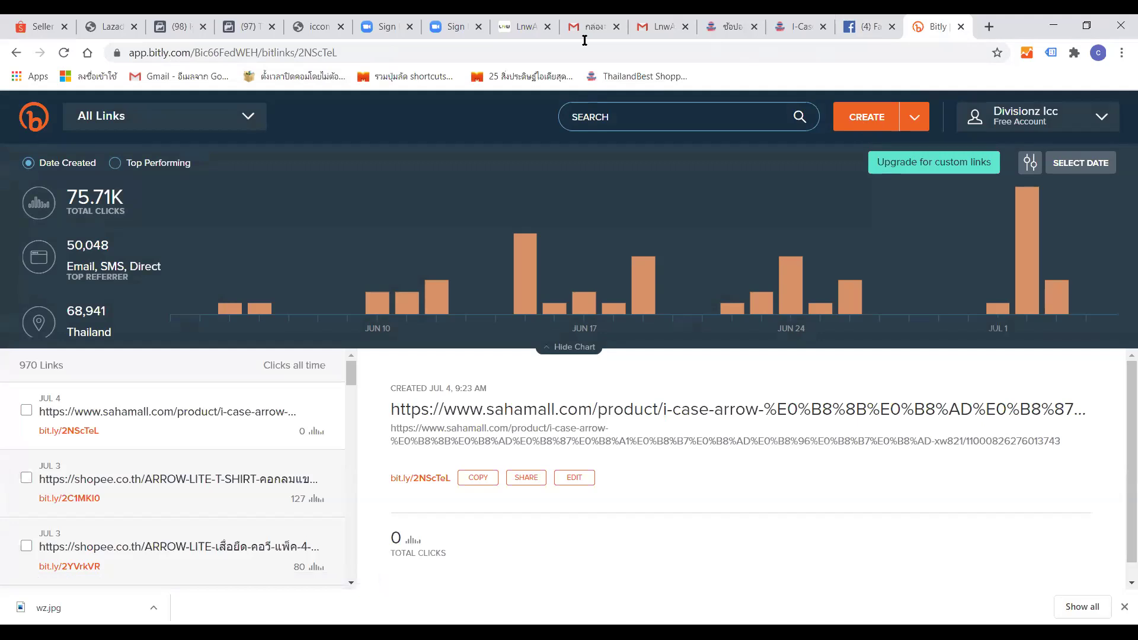
pyautogui.moveTo(926, 95); pyautogui.dragTo(856, 148)
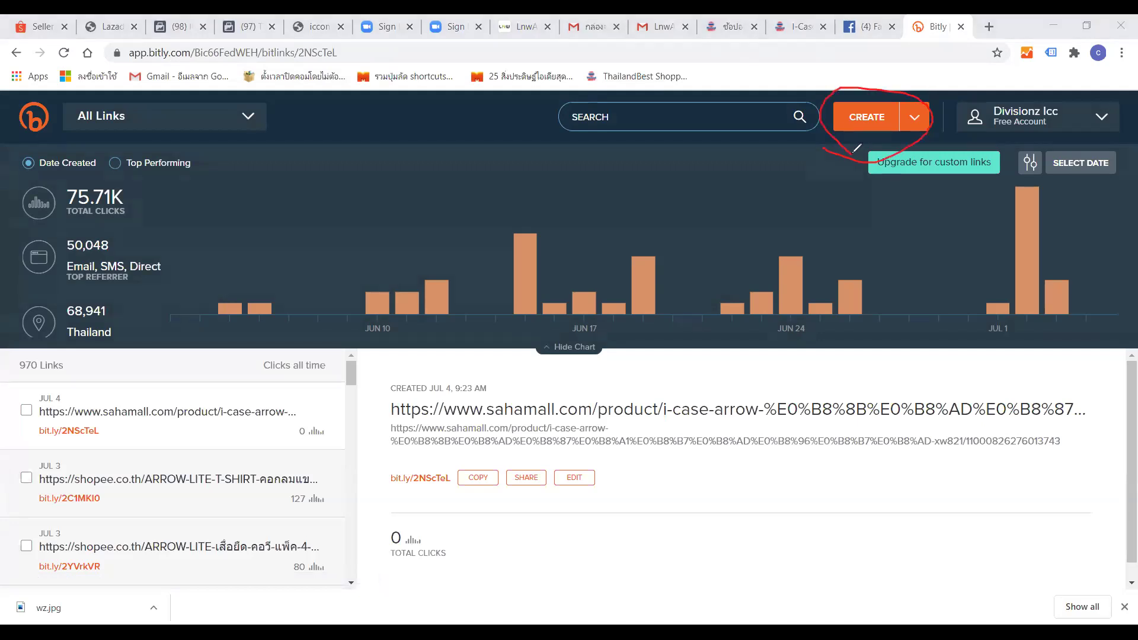
pyautogui.press('Escape')
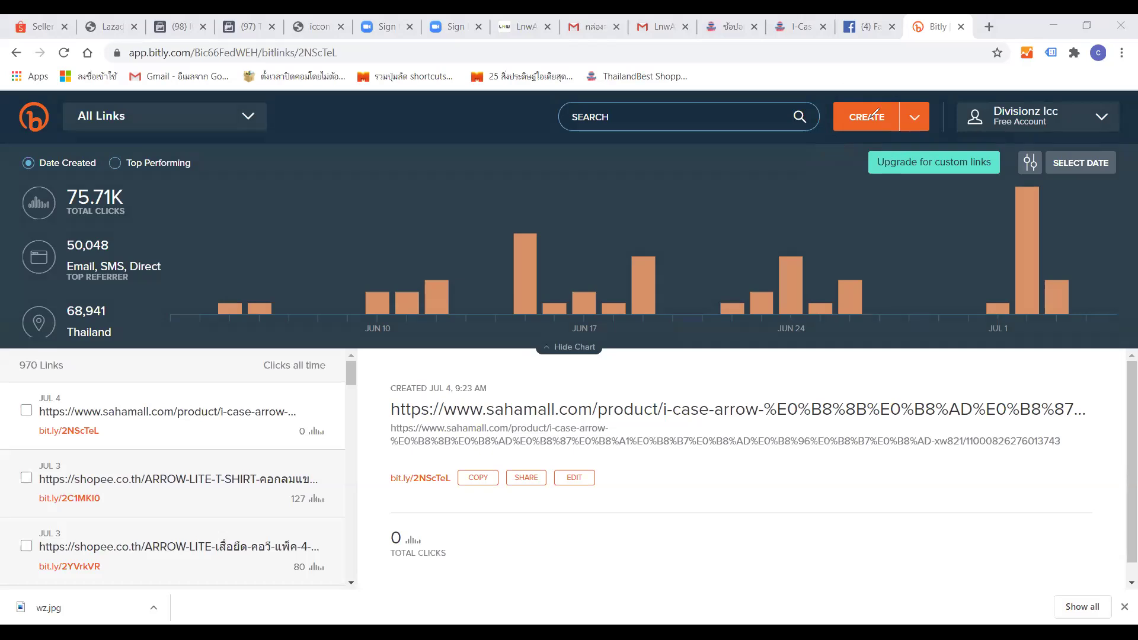
pyautogui.click(873, 114)
# Step: Paste the I-Case product page address as the long URL and create the short link
pyautogui.click(800, 26)
pyautogui.click(763, 54)
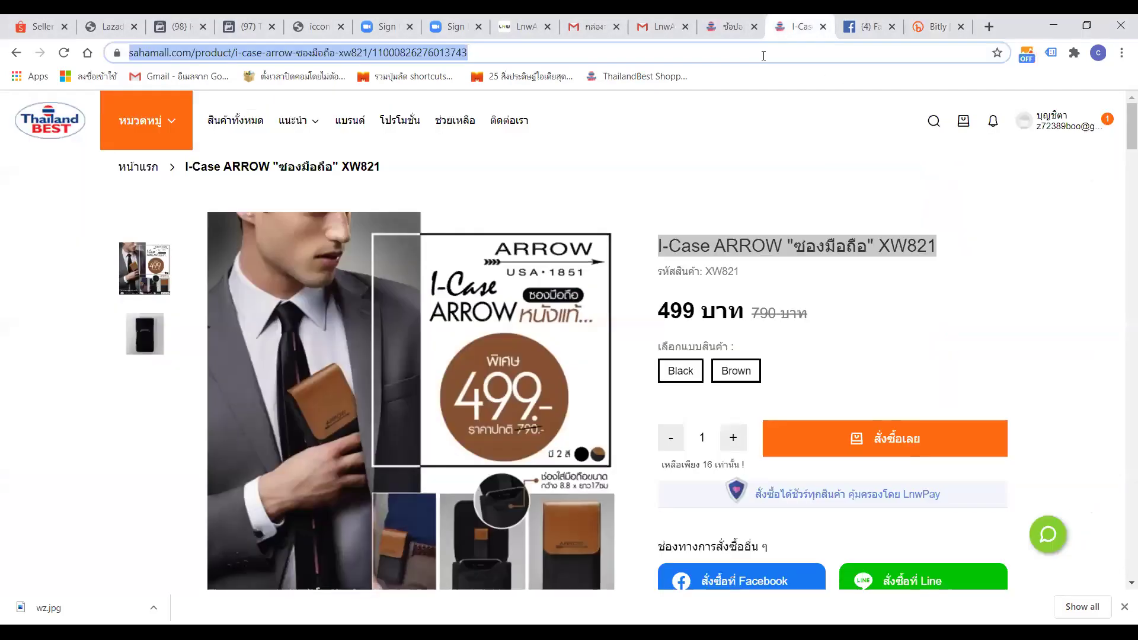
pyautogui.click(936, 26)
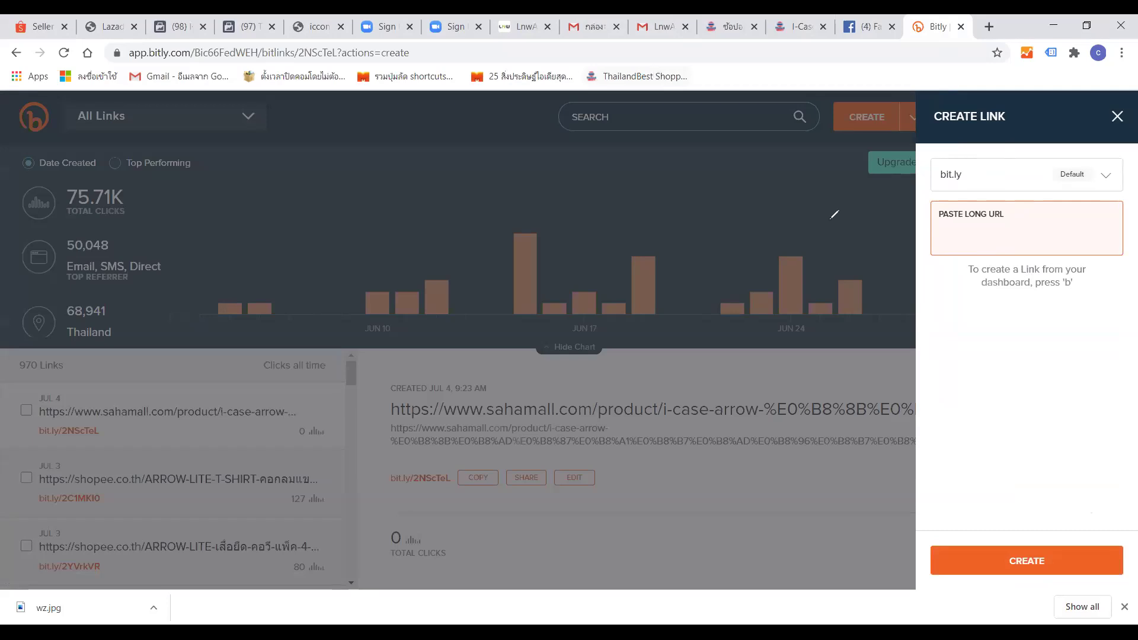
pyautogui.moveTo(935, 258)
pyautogui.mouseDown()
pyautogui.moveTo(1056, 200)
pyautogui.moveTo(959, 196)
pyautogui.moveTo(922, 237)
pyautogui.moveTo(936, 254)
pyautogui.mouseUp()
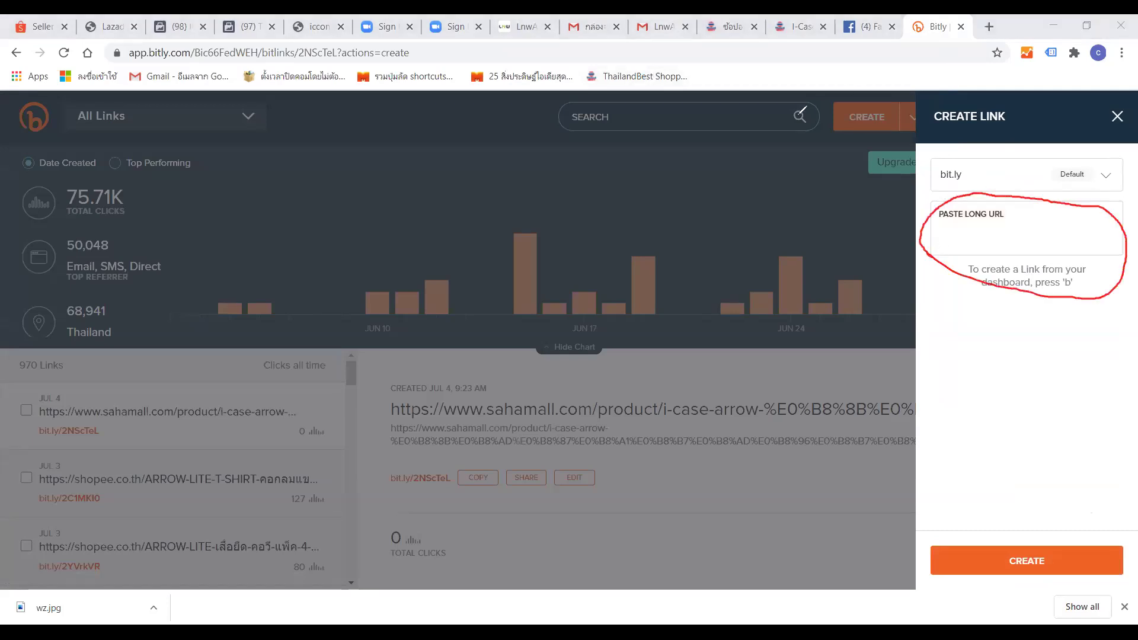
pyautogui.press('e')
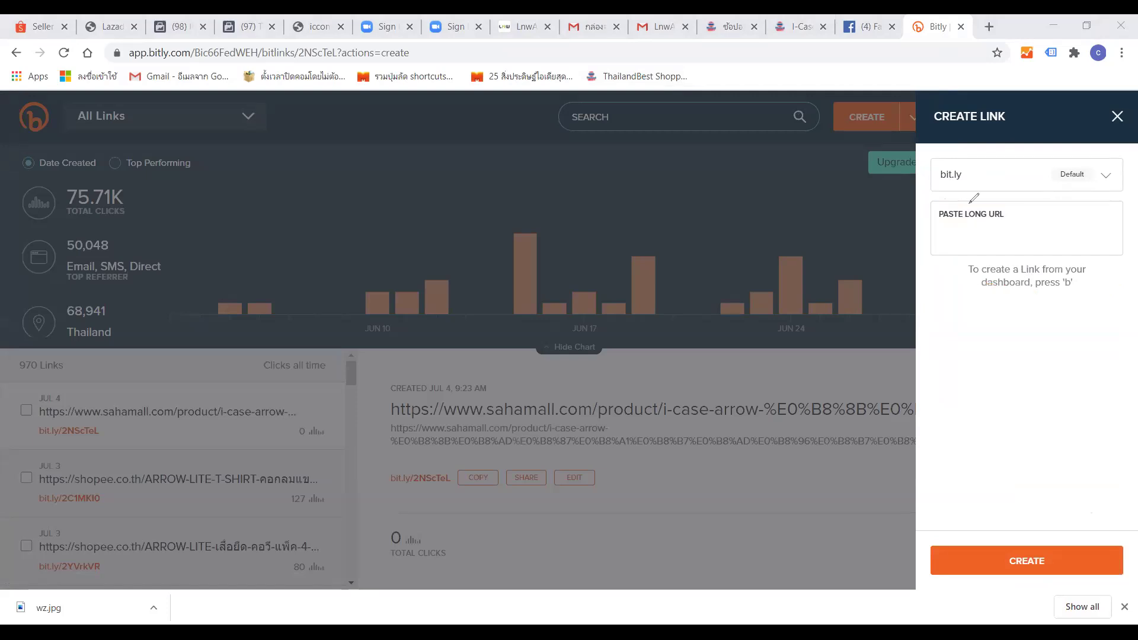
pyautogui.click(958, 205)
pyautogui.hotkey('ctrl', 'v')
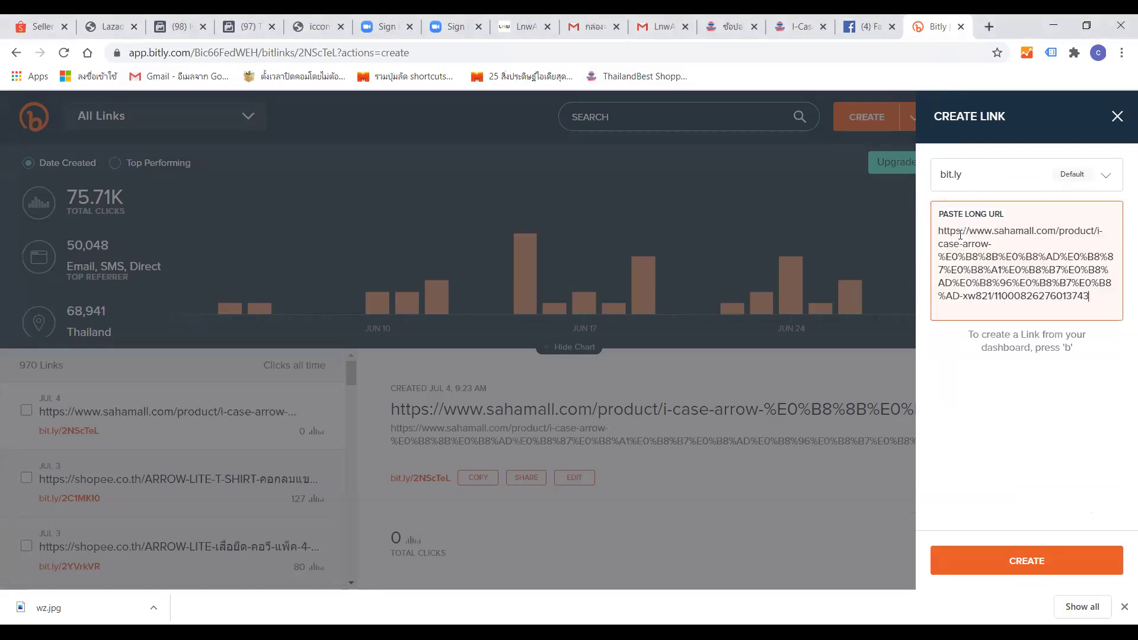
pyautogui.click(1012, 564)
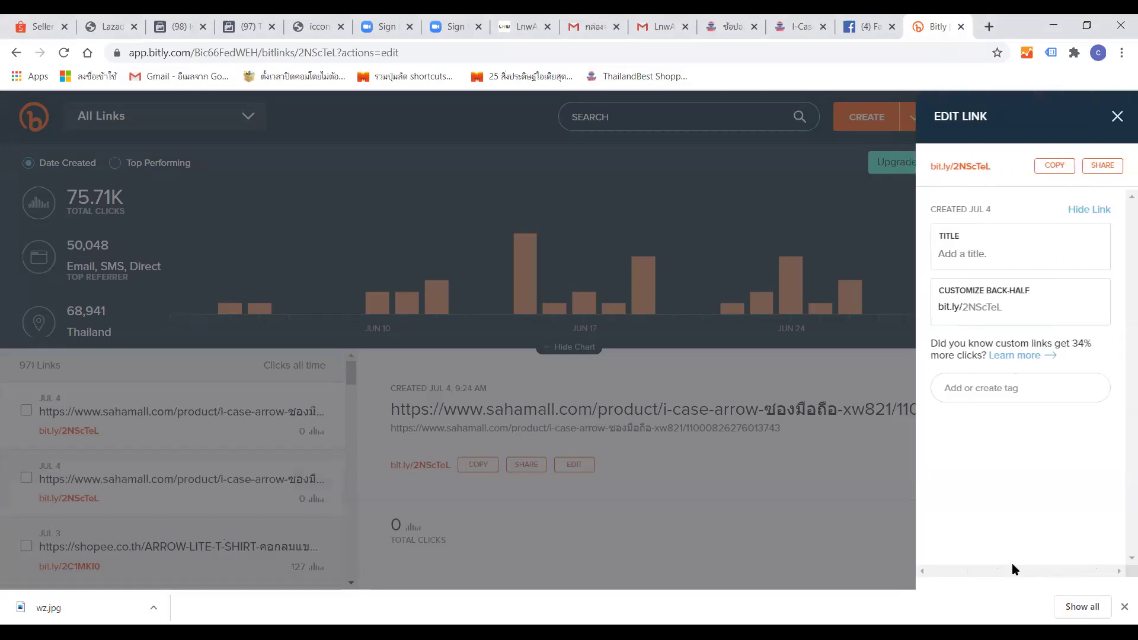
# Step: Verify bit.ly/2NScTeL opens the I-Case page, then go back to the Facebook draft
pyautogui.click(985, 168)
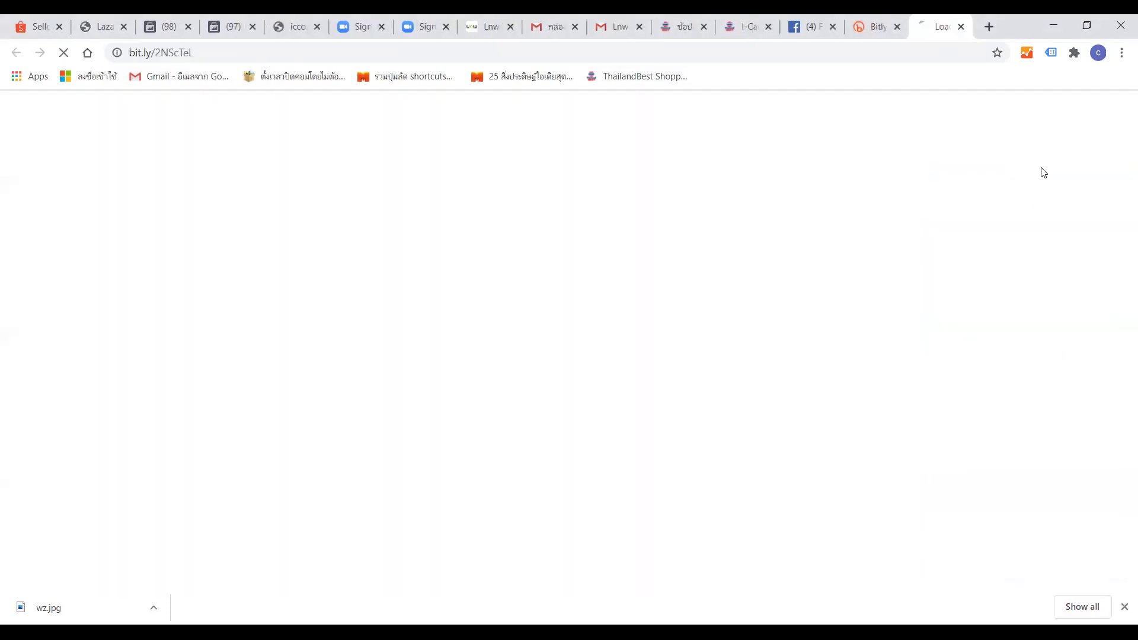
pyautogui.click(962, 26)
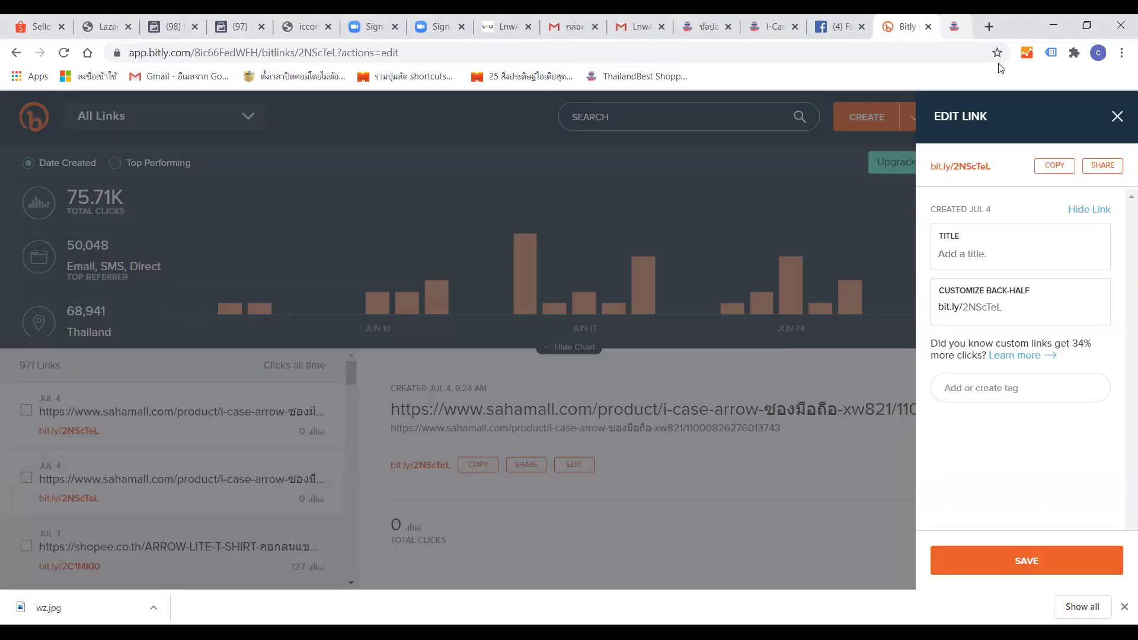
pyautogui.click(866, 27)
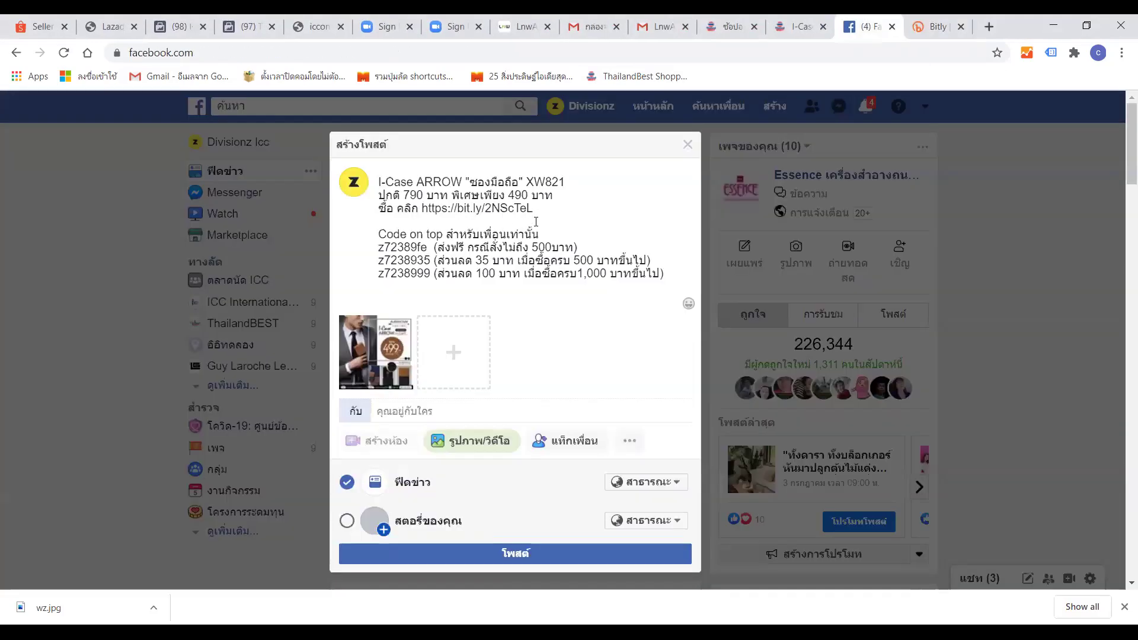
# Step: Publish the I-Case ARROW post and switch to the discount-code slide
pyautogui.click(479, 554)
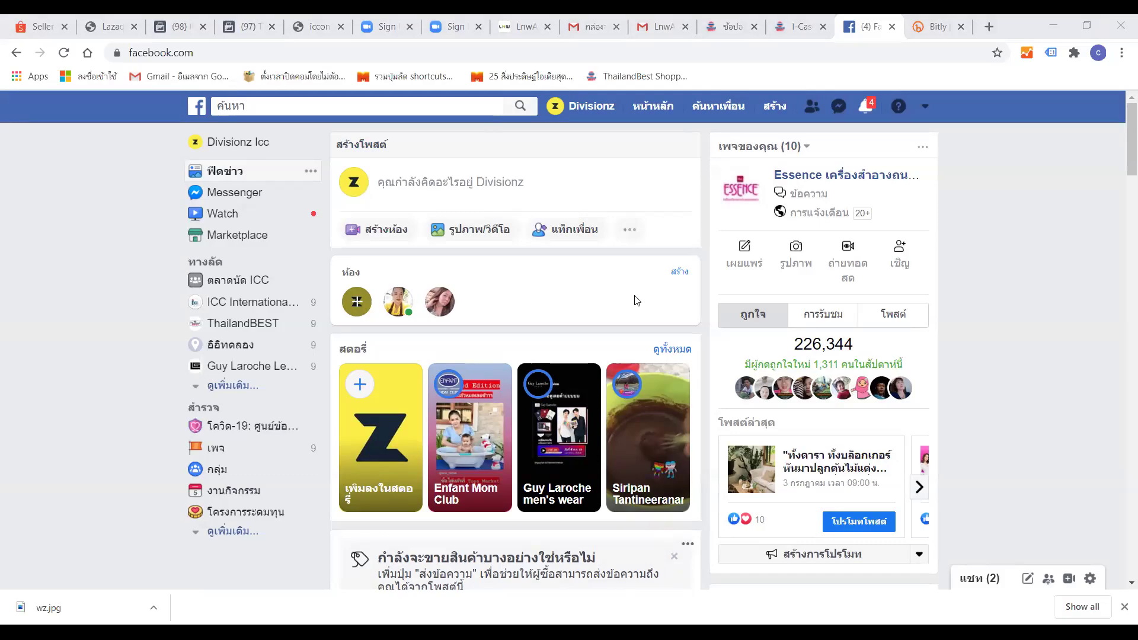
pyautogui.hotkey('alt', 'Tab')
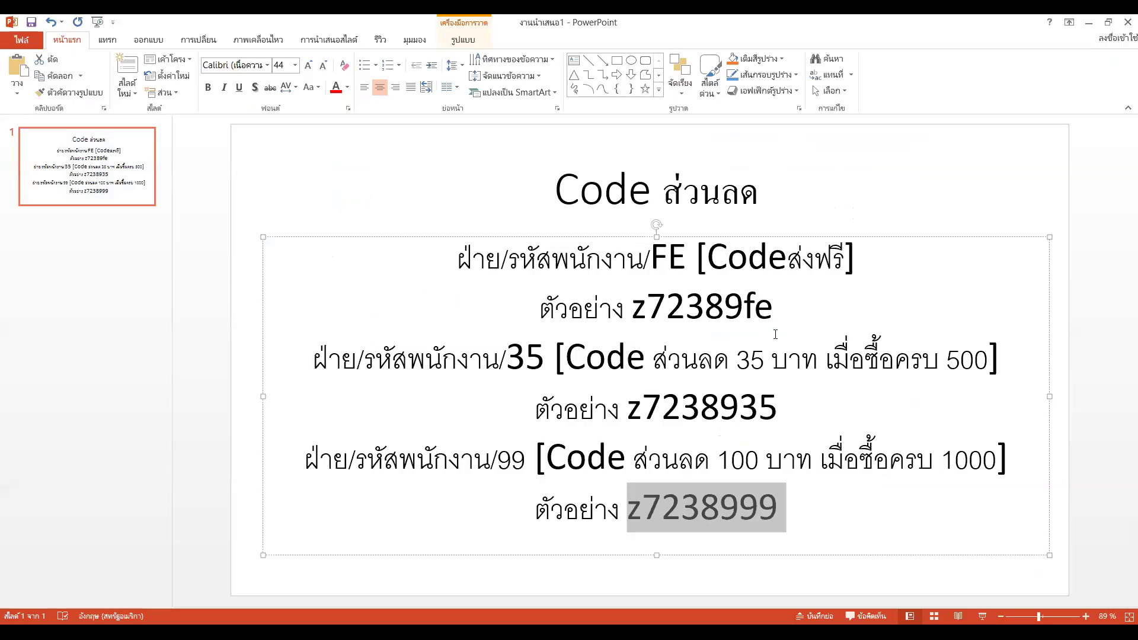
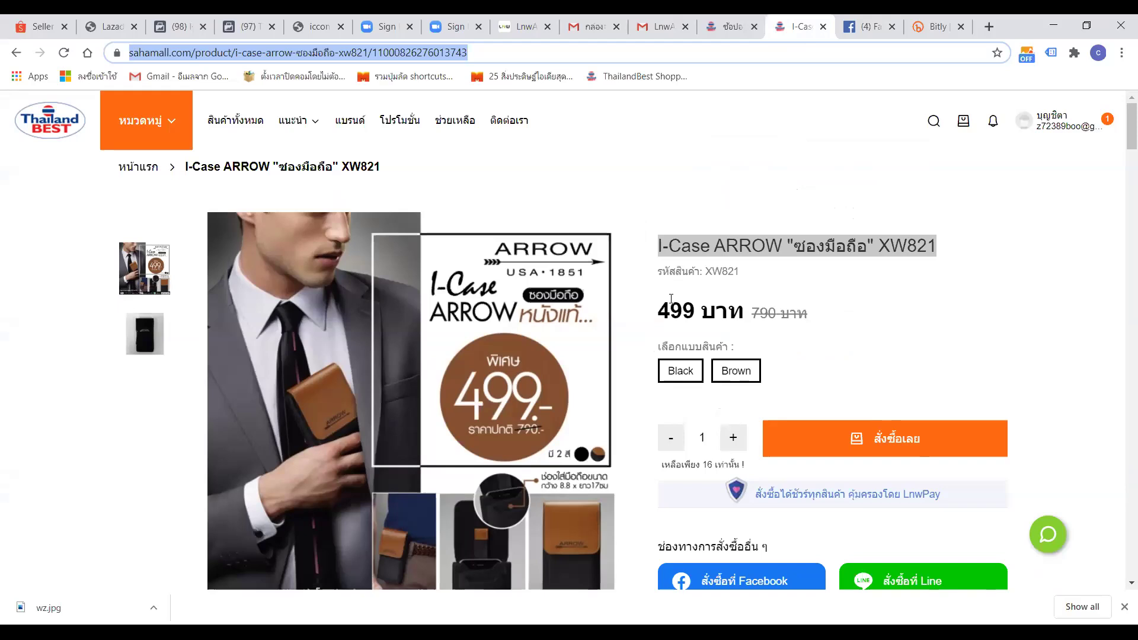
# Step: Add one Black I-Case ARROW XW821 to the cart and proceed to checkout at 499 บาท
pyautogui.click(949, 324)
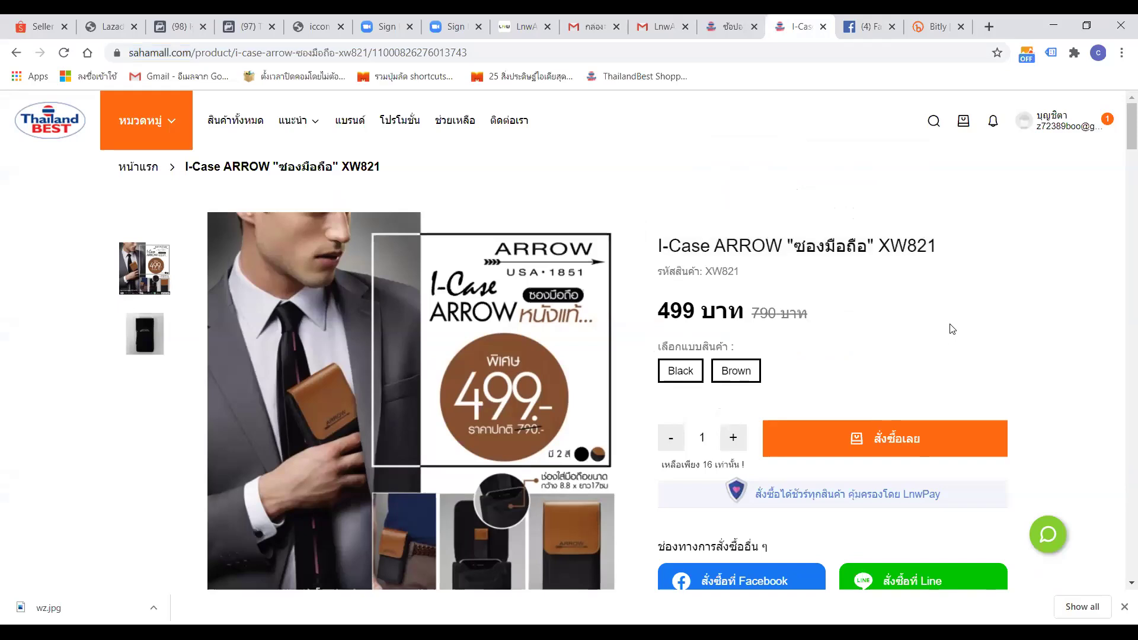
pyautogui.click(869, 451)
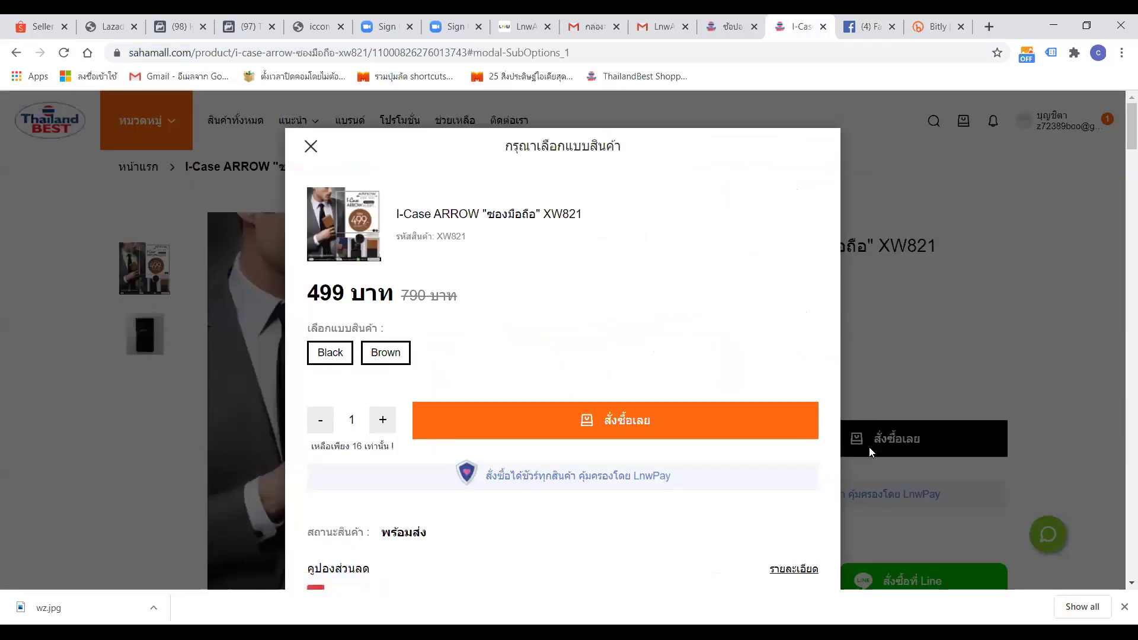
pyautogui.click(601, 422)
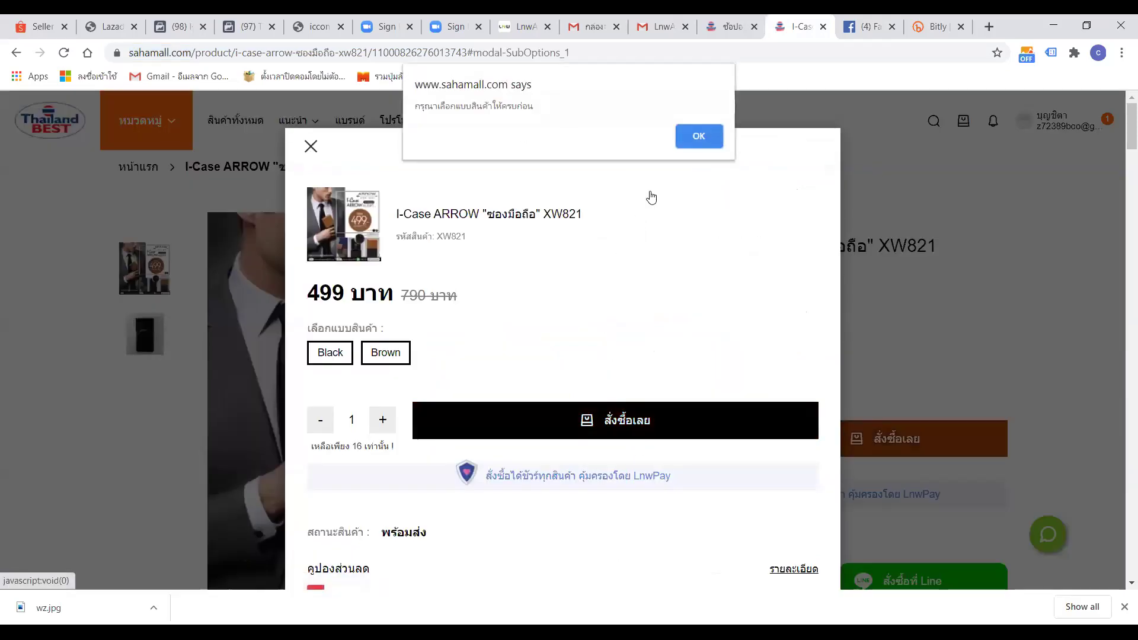
pyautogui.click(700, 136)
pyautogui.click(344, 366)
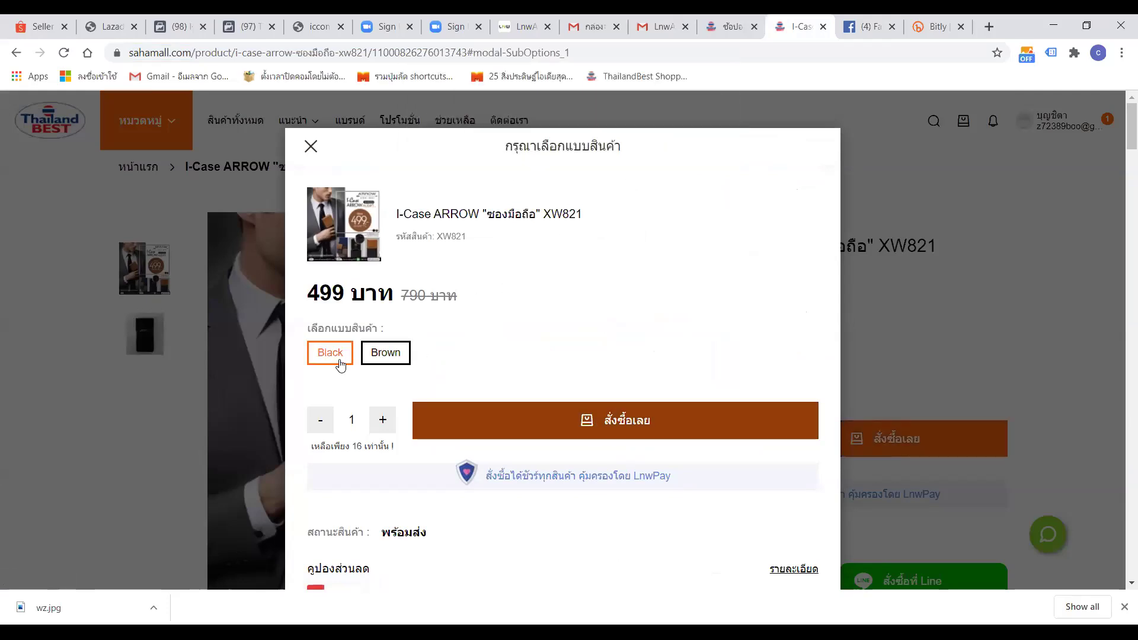
pyautogui.click(598, 416)
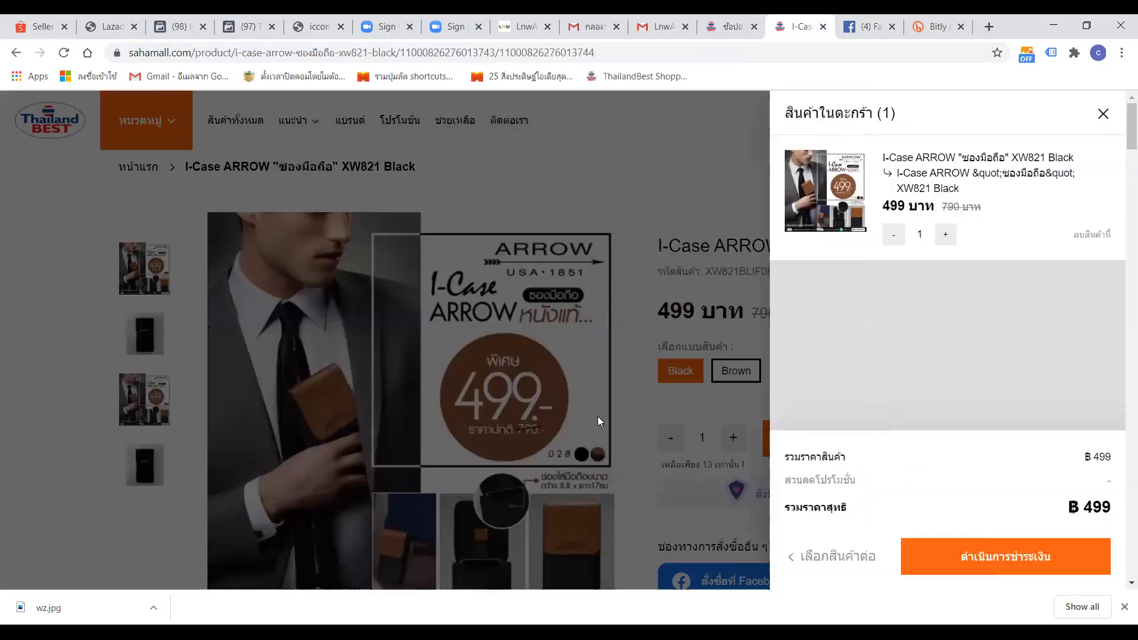
pyautogui.click(990, 554)
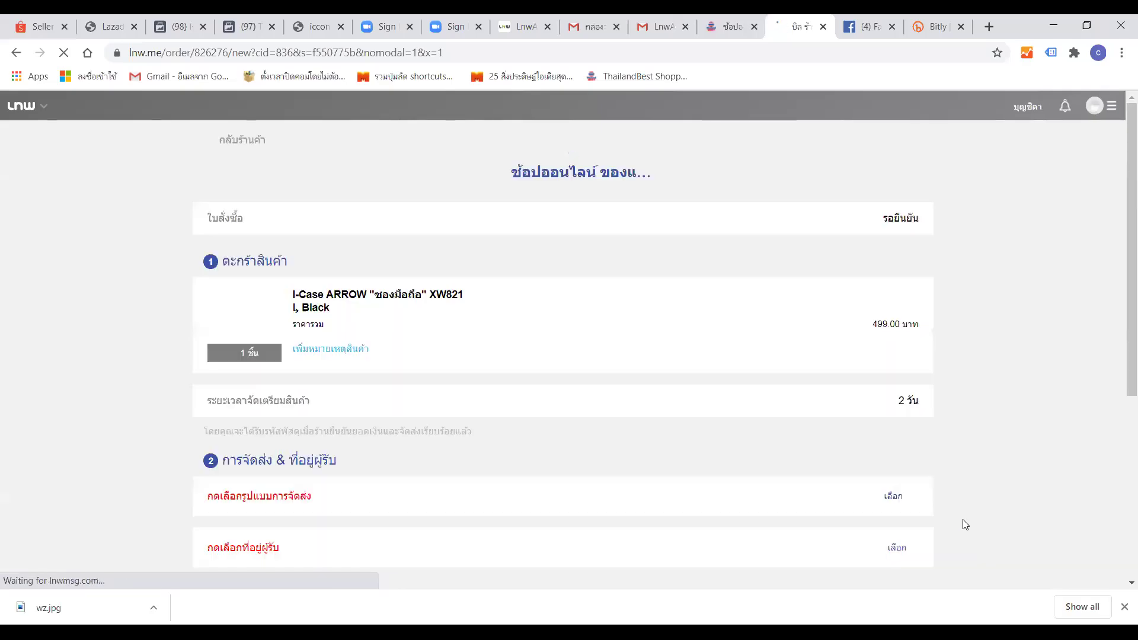
# Step: Choose Kerry as the delivery service and save a new receiver address
pyautogui.click(584, 525)
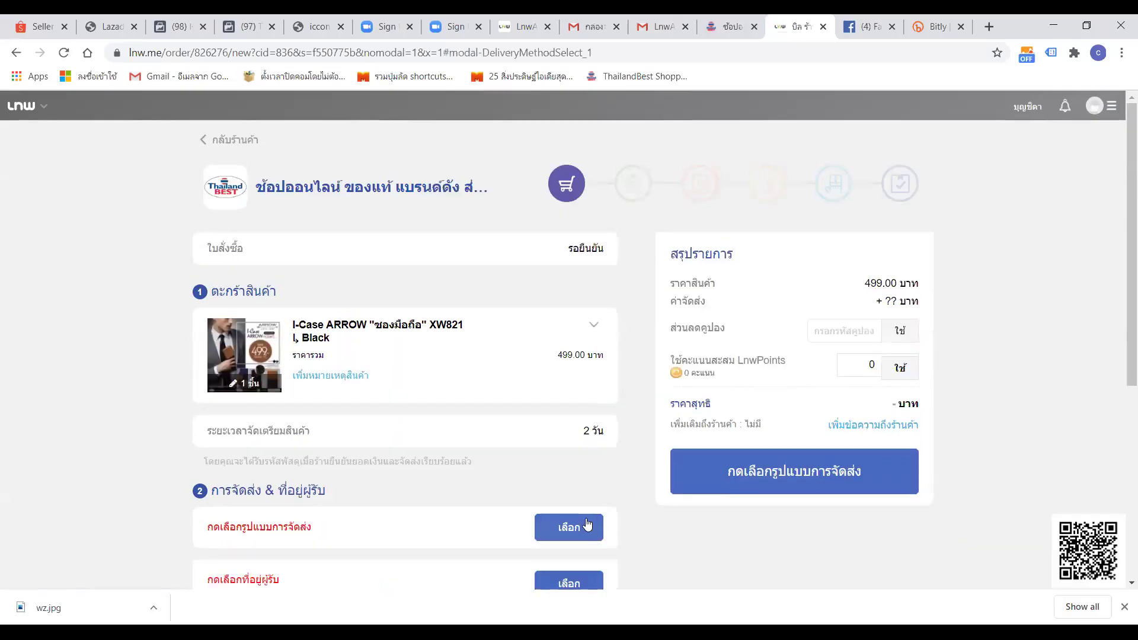
pyautogui.click(367, 200)
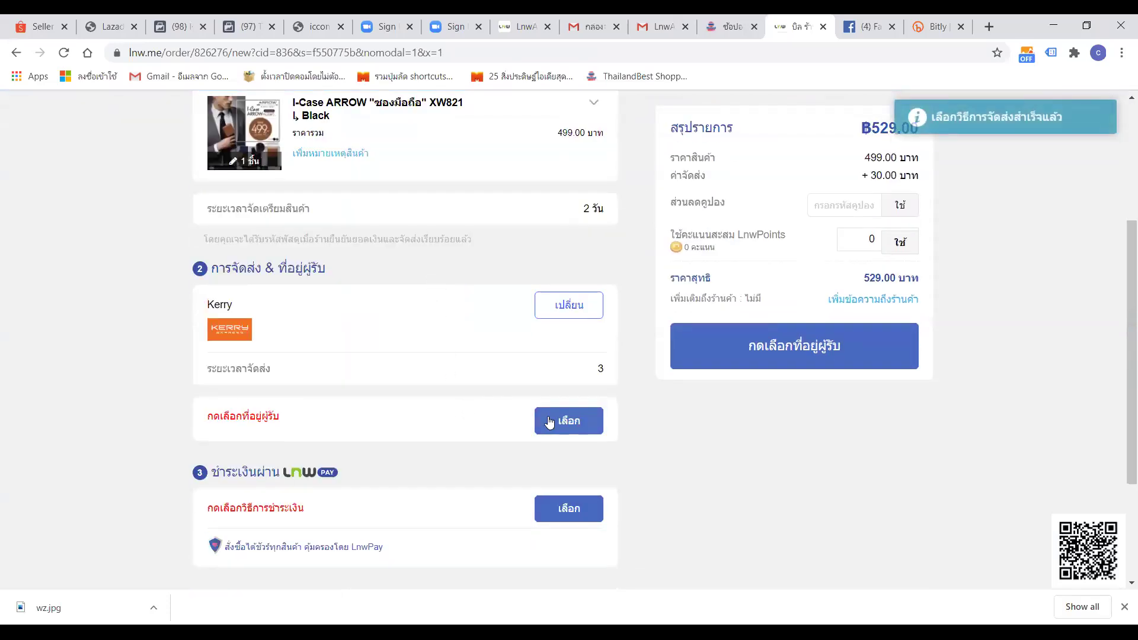
pyautogui.click(549, 422)
pyautogui.scroll(-5, 581, 511)
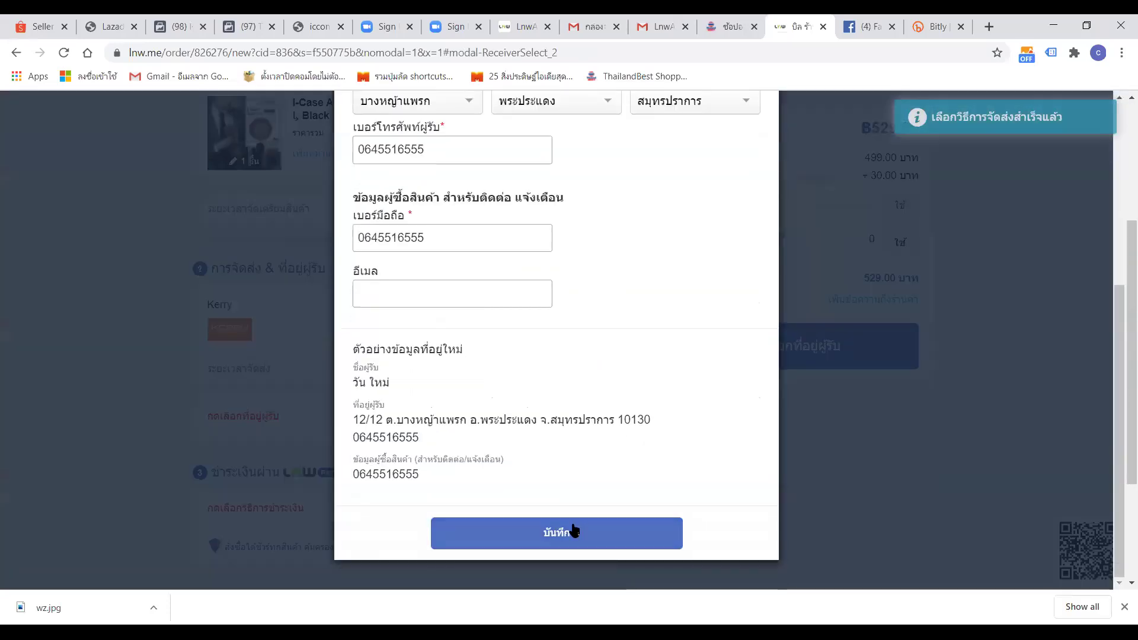
pyautogui.click(571, 531)
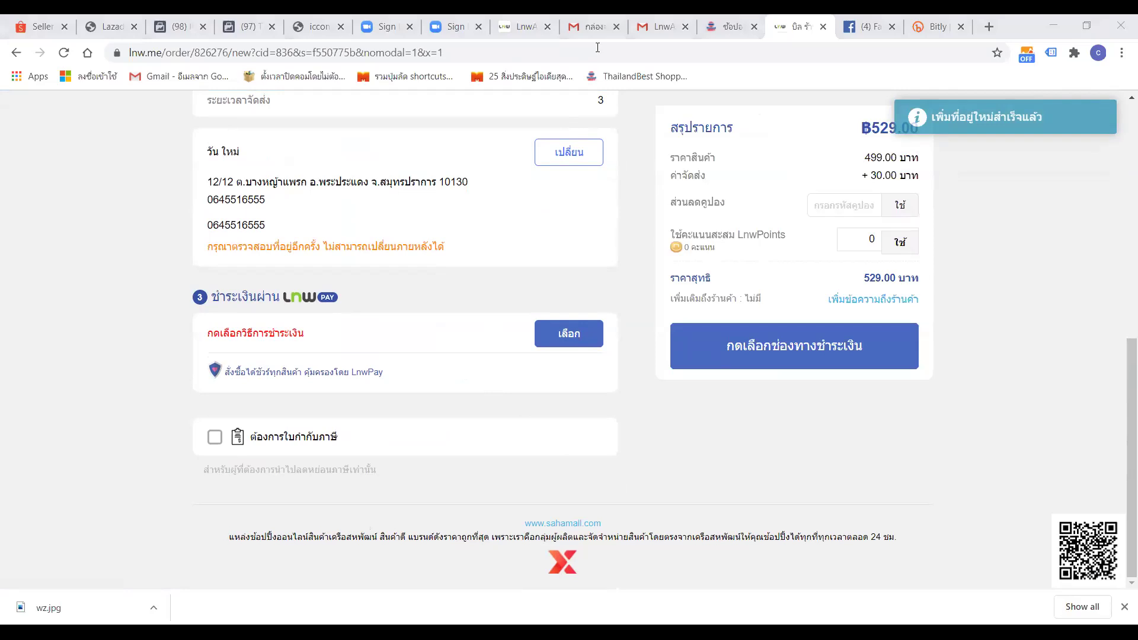
# Step: Highlight the LnwPay payment section, then set credit/debit card as the payment method
pyautogui.moveTo(178, 389)
pyautogui.mouseDown()
pyautogui.moveTo(361, 406)
pyautogui.moveTo(628, 339)
pyautogui.moveTo(555, 282)
pyautogui.moveTo(427, 268)
pyautogui.mouseUp()
pyautogui.moveTo(274, 249)
pyautogui.mouseDown()
pyautogui.moveTo(169, 297)
pyautogui.moveTo(176, 376)
pyautogui.moveTo(189, 384)
pyautogui.mouseUp()
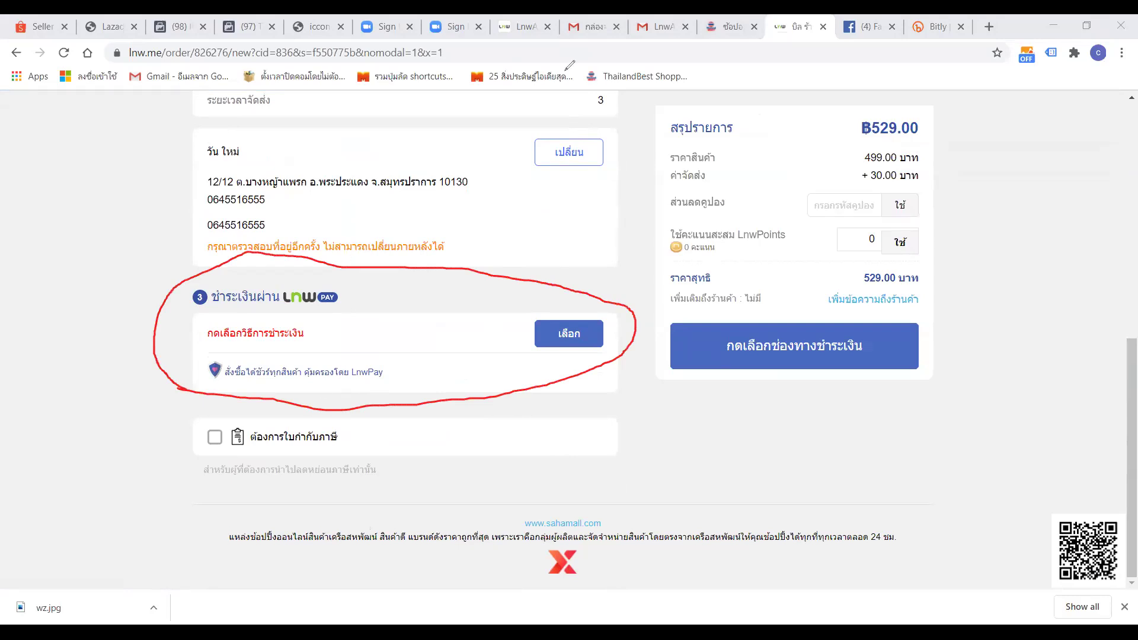
pyautogui.moveTo(202, 312); pyautogui.dragTo(350, 304)
pyautogui.press('e')
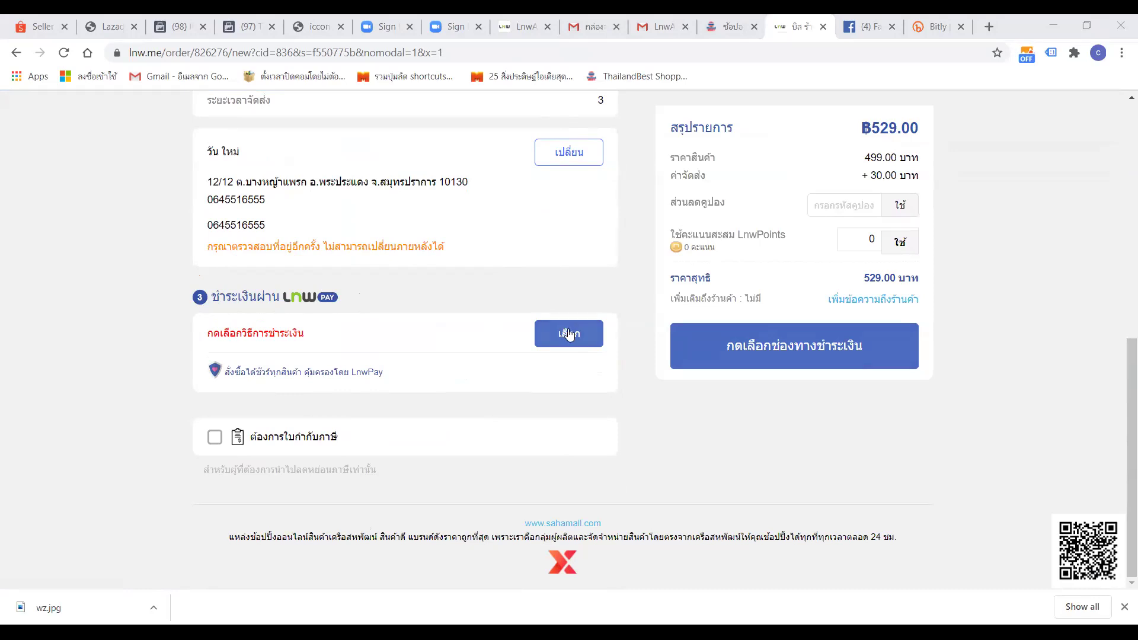
pyautogui.click(569, 334)
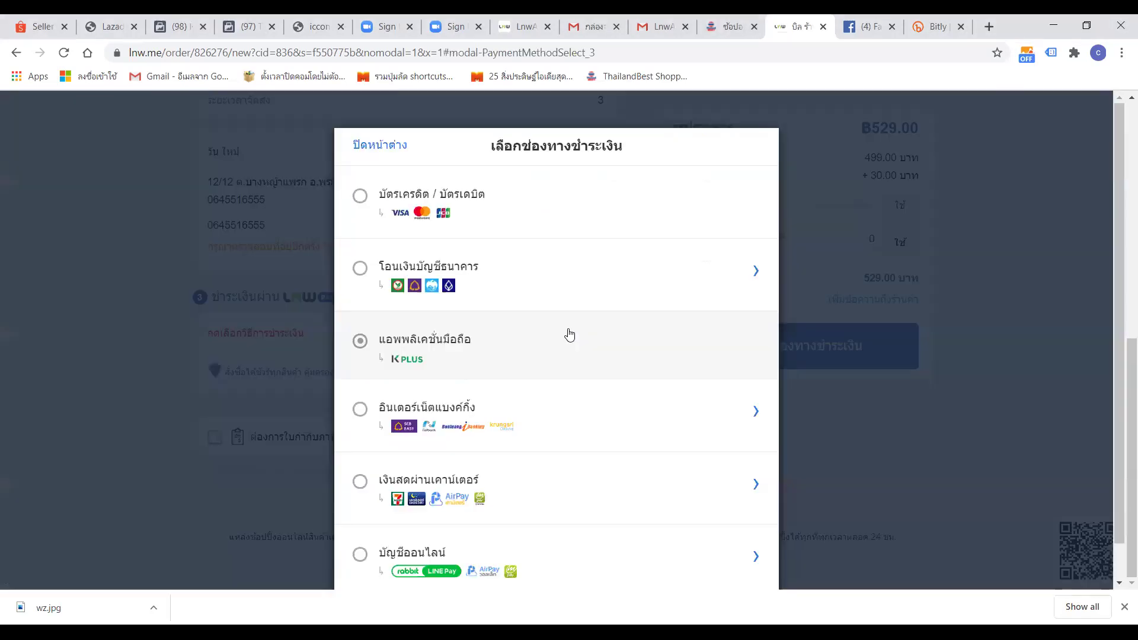
pyautogui.click(431, 213)
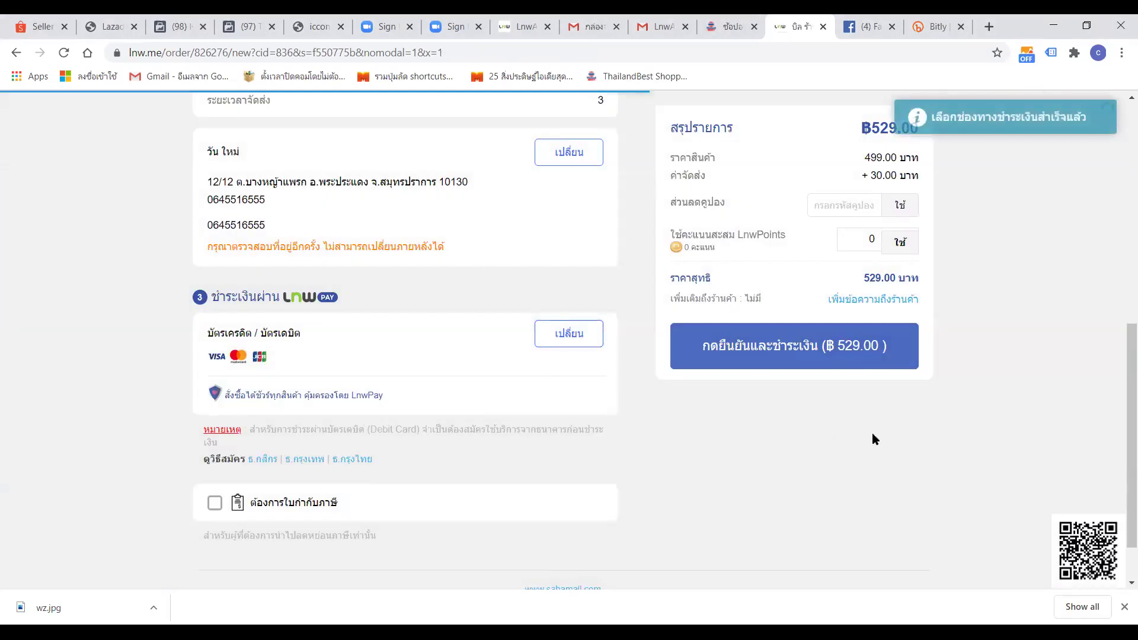
# Step: Mark the order link and QR code, select the order page URL, and switch to the Facebook tab
pyautogui.scroll(-3, 873, 433)
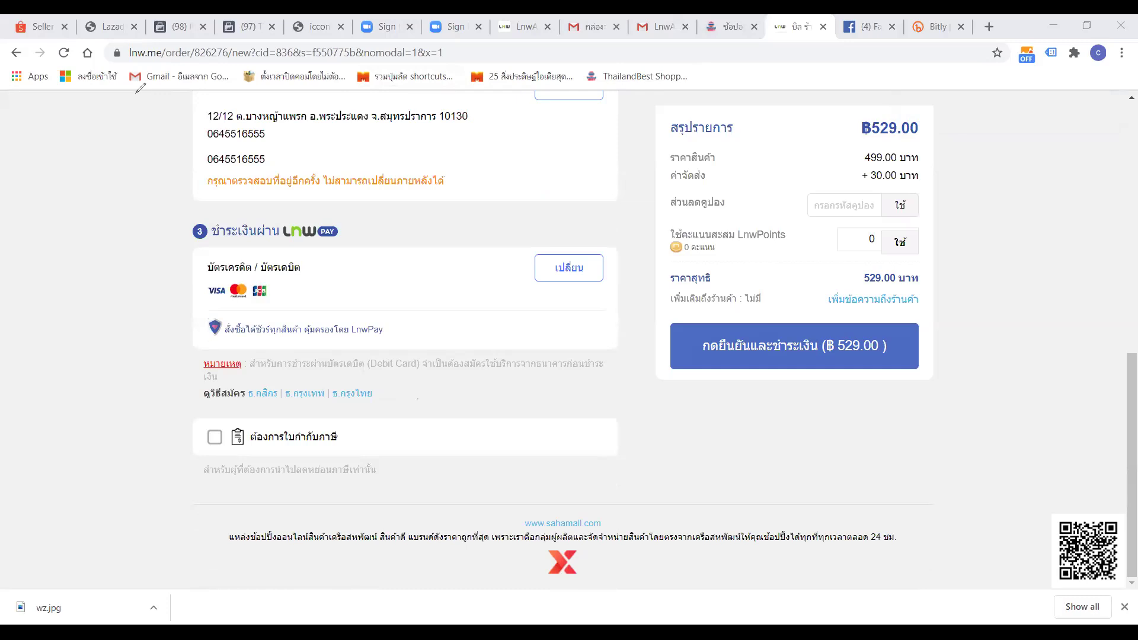
pyautogui.moveTo(130, 61)
pyautogui.mouseDown()
pyautogui.moveTo(432, 60)
pyautogui.moveTo(468, 41)
pyautogui.moveTo(438, 33)
pyautogui.moveTo(117, 48)
pyautogui.moveTo(133, 61)
pyautogui.mouseUp()
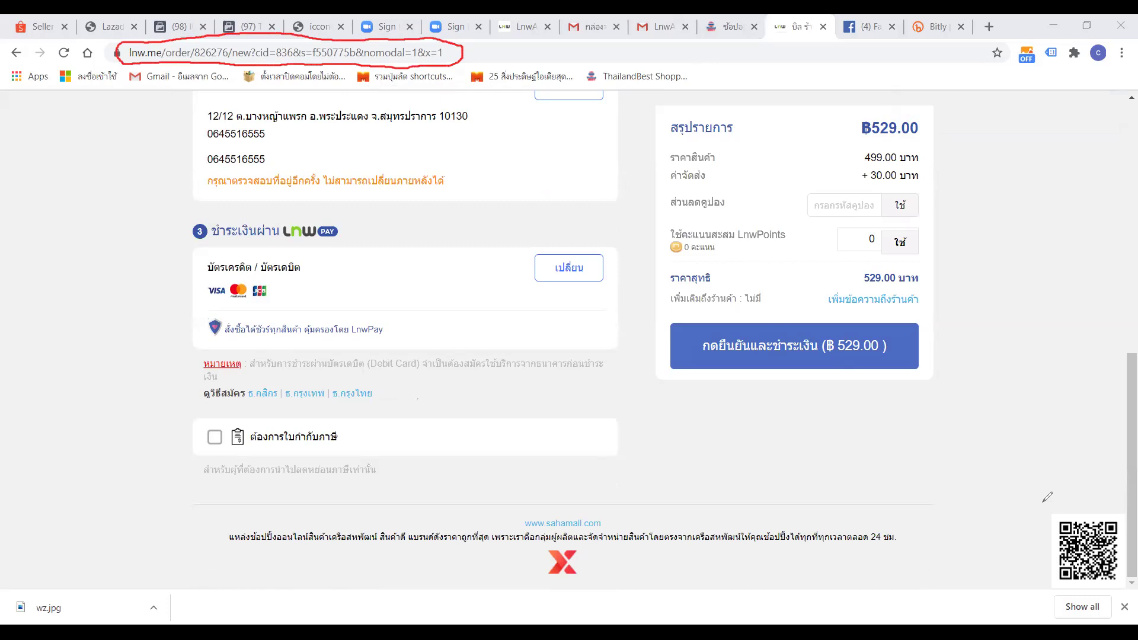
pyautogui.moveTo(1042, 502)
pyautogui.mouseDown()
pyautogui.moveTo(1038, 562)
pyautogui.moveTo(1065, 584)
pyautogui.moveTo(1127, 520)
pyautogui.moveTo(1060, 486)
pyautogui.moveTo(1042, 502)
pyautogui.mouseUp()
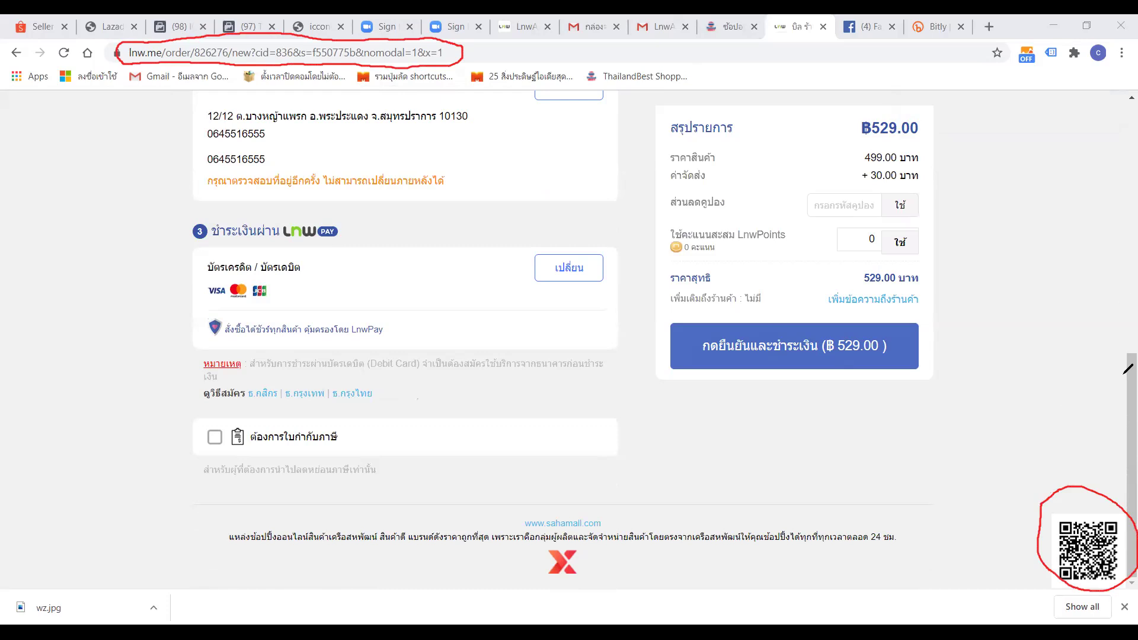
pyautogui.press('e')
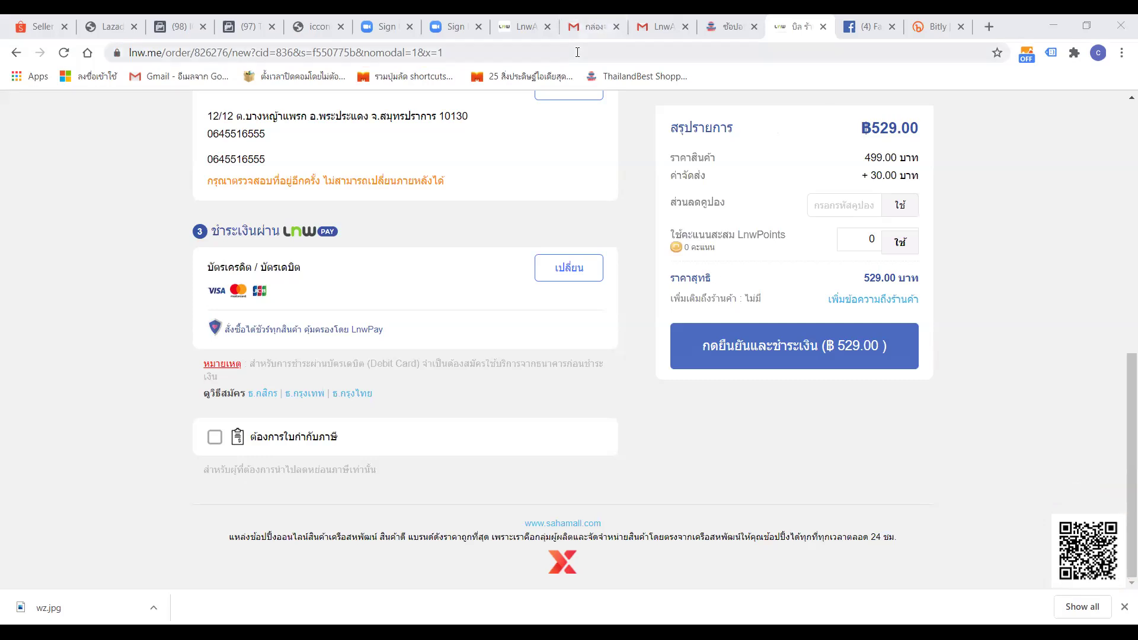
pyautogui.click(578, 52)
pyautogui.hotkey('ctrl', 'c')
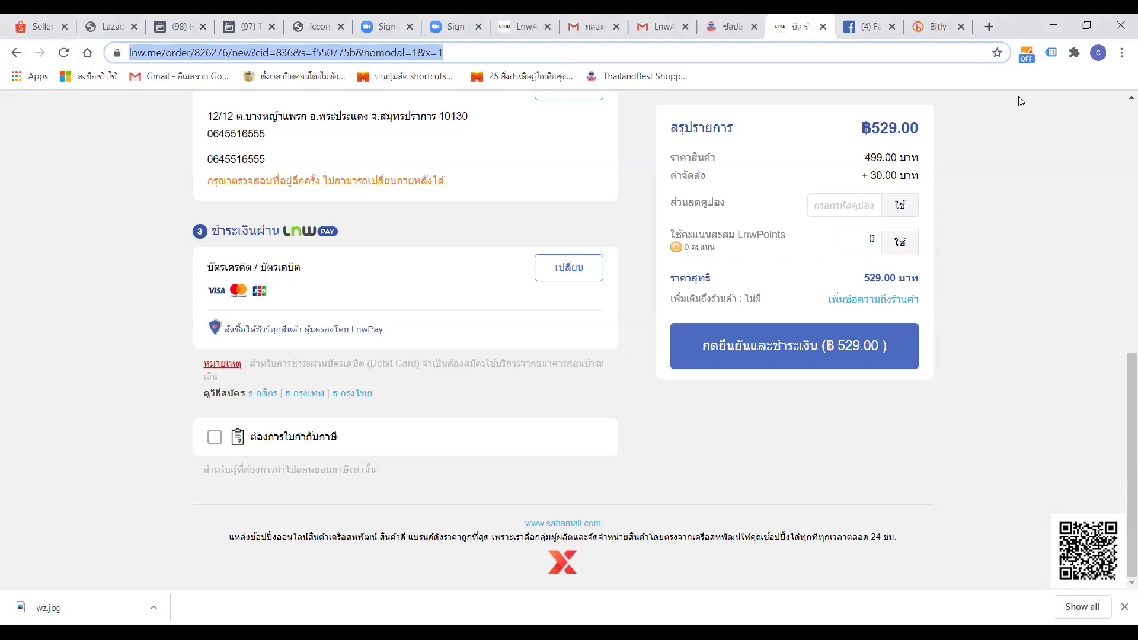
pyautogui.hotkey('ctrl', 'Tab')
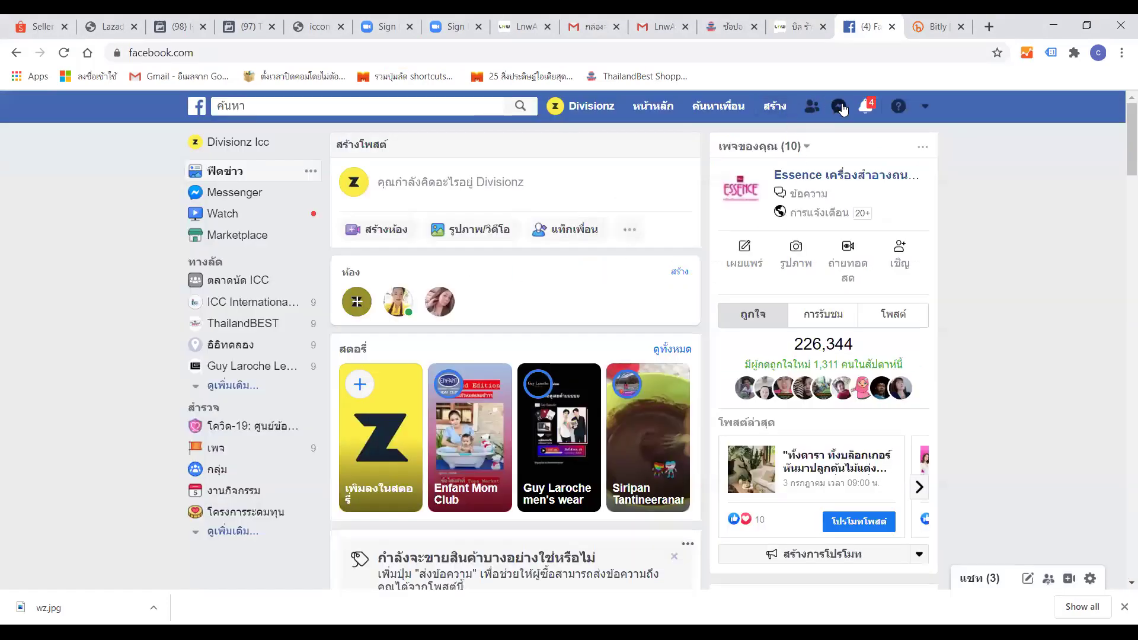
# Step: Send the pasted order link in the most recent Messenger chat, then return to the checkout tab
pyautogui.click(842, 108)
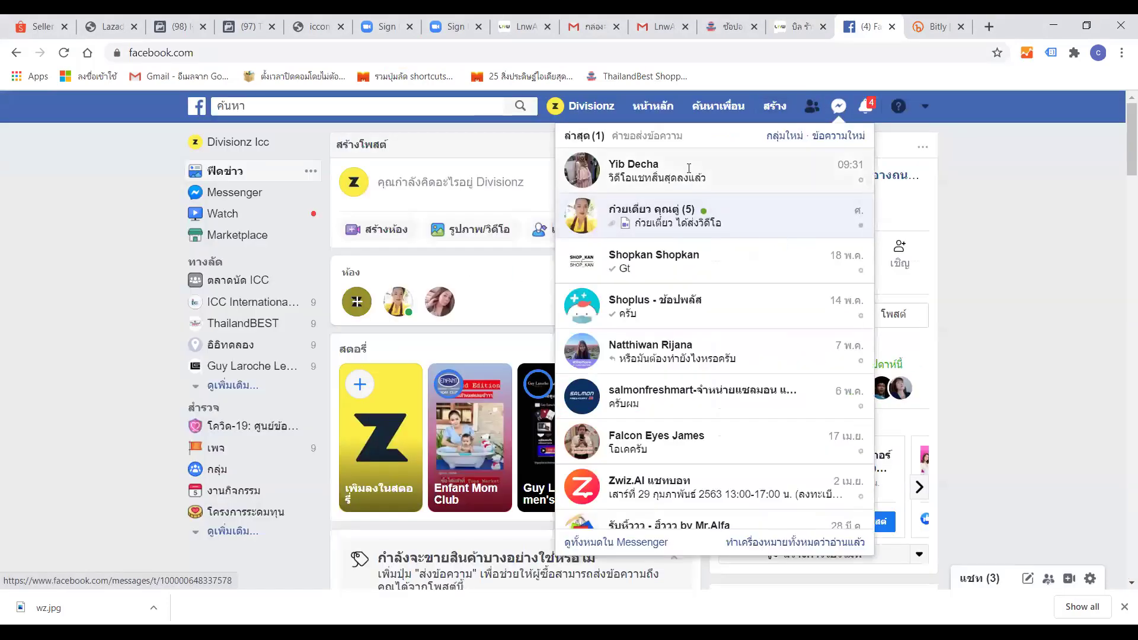
pyautogui.click(769, 170)
pyautogui.hotkey('ctrl', 'v')
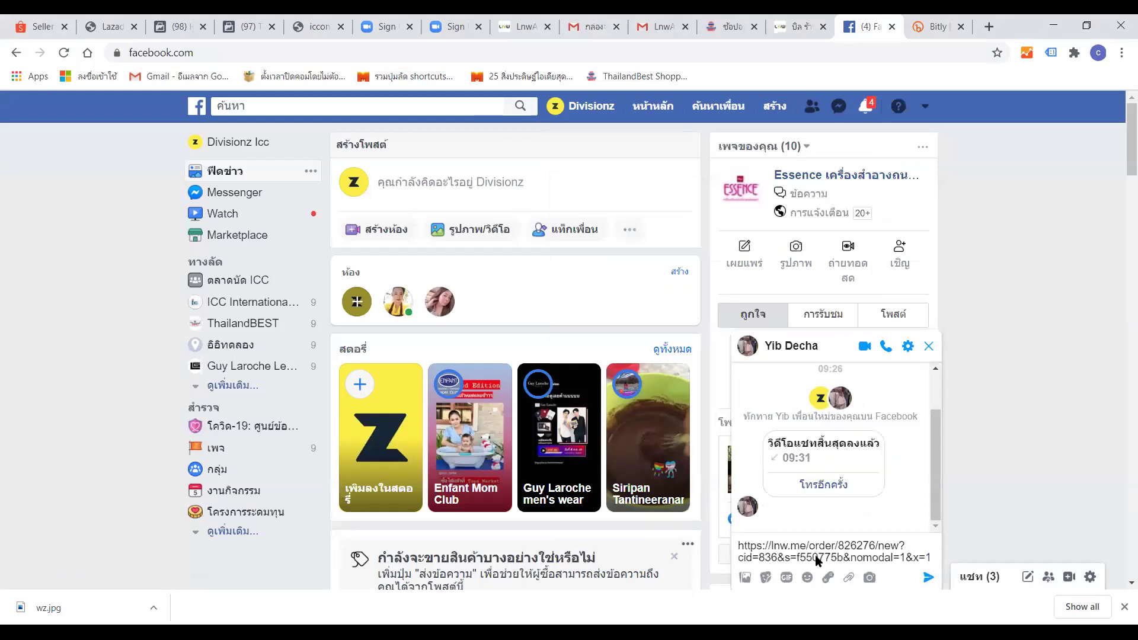
pyautogui.press('Return')
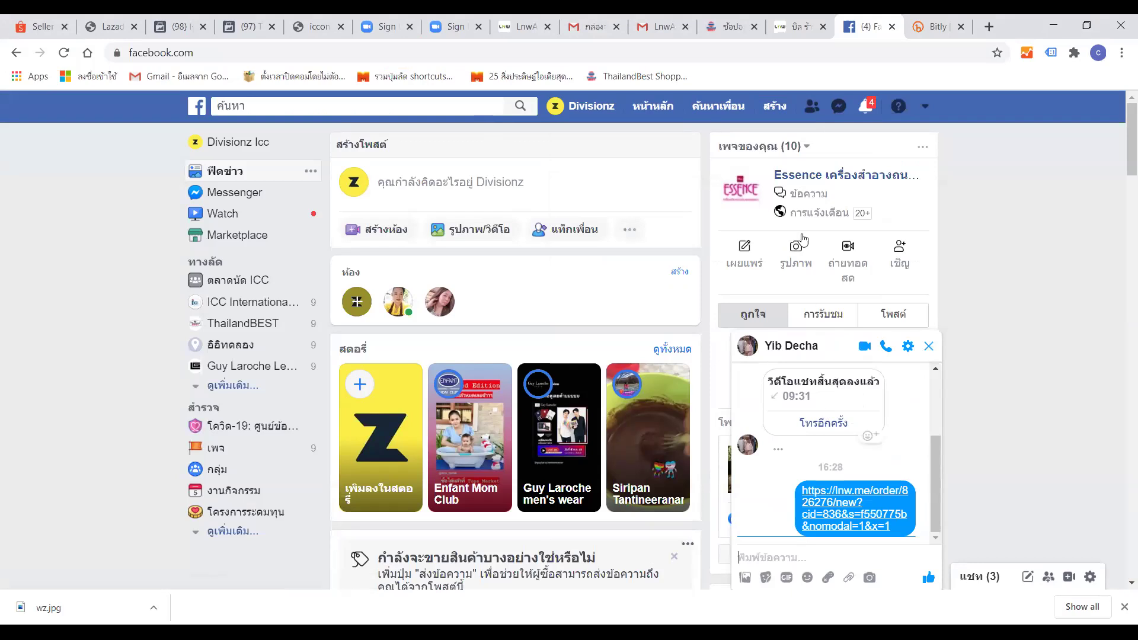
pyautogui.click(795, 29)
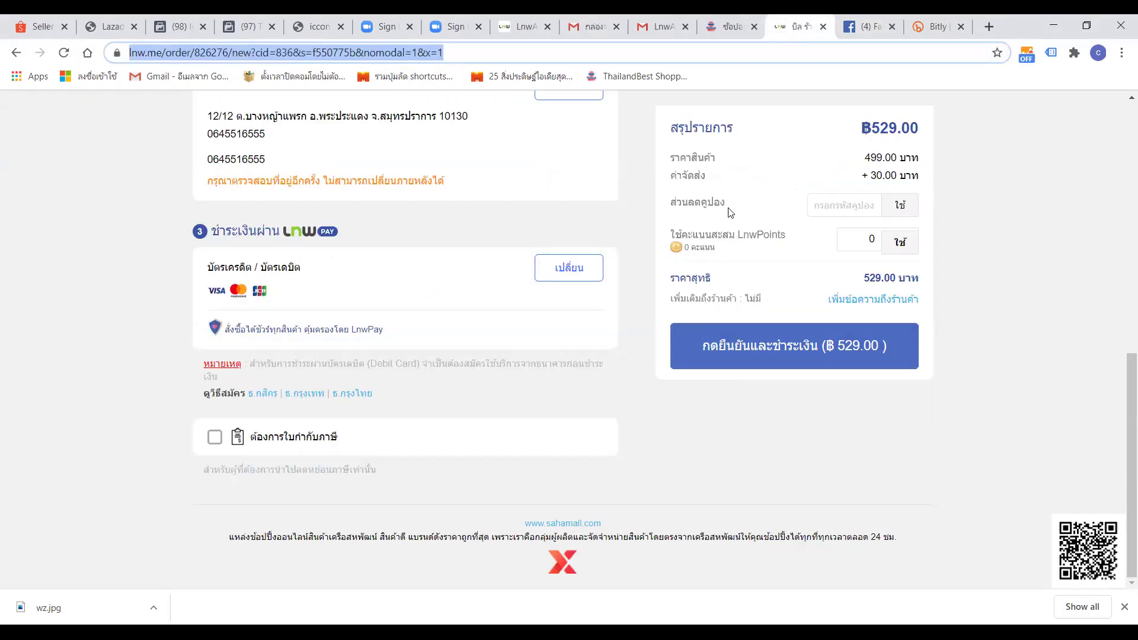
# Step: Confirm the ฿529.00 order and step through the card number, cardholder name and CVV fields
pyautogui.click(807, 358)
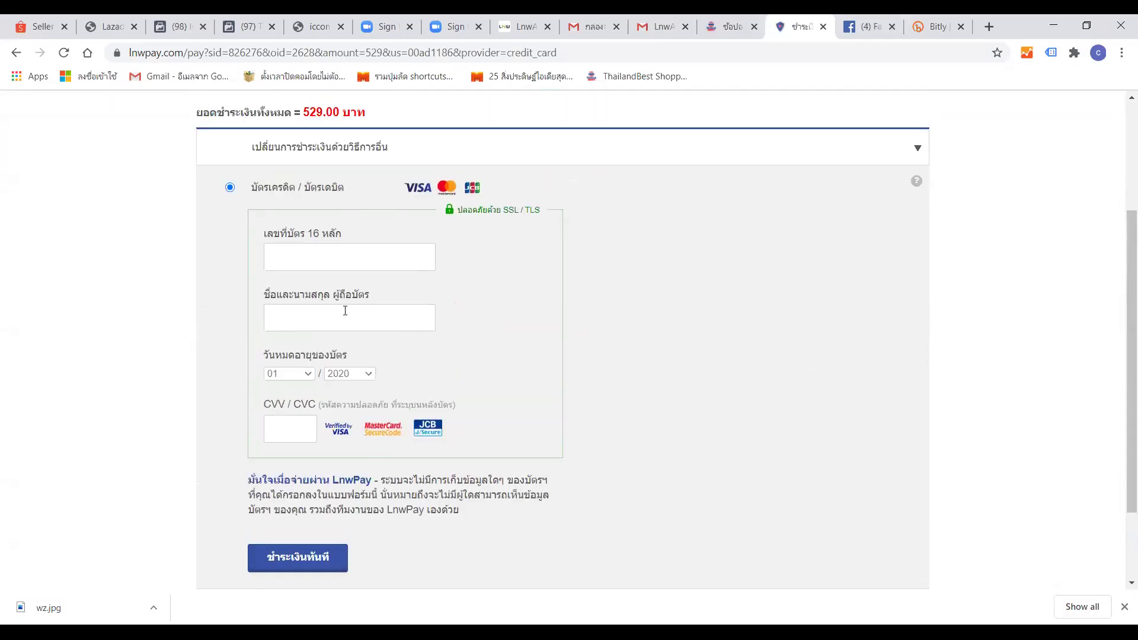
pyautogui.click(333, 254)
pyautogui.click(343, 313)
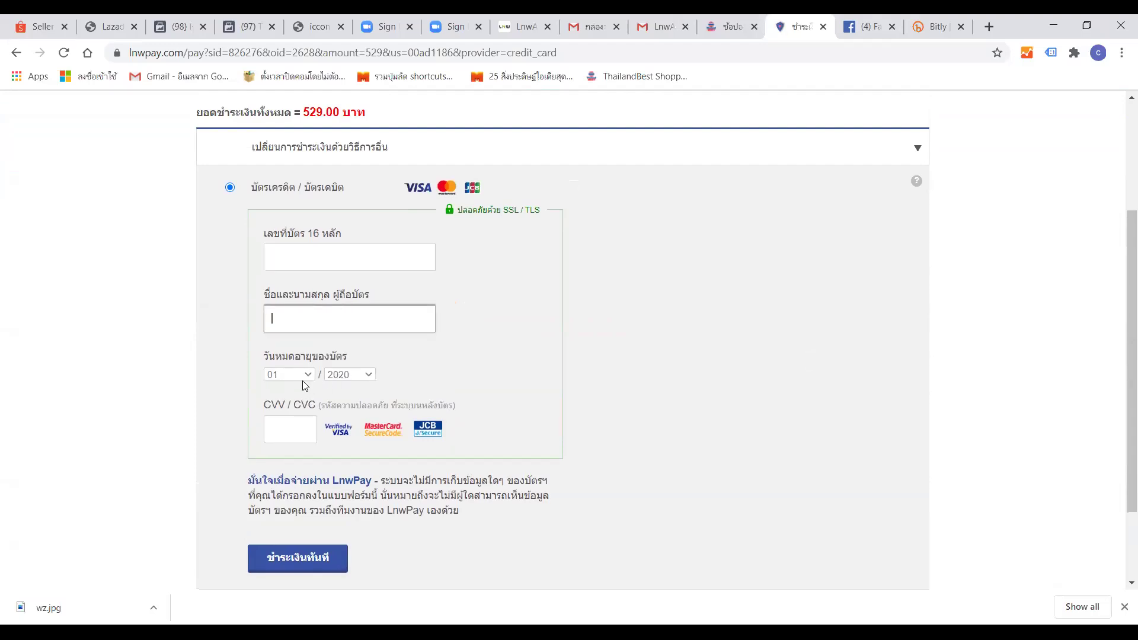
pyautogui.click(278, 428)
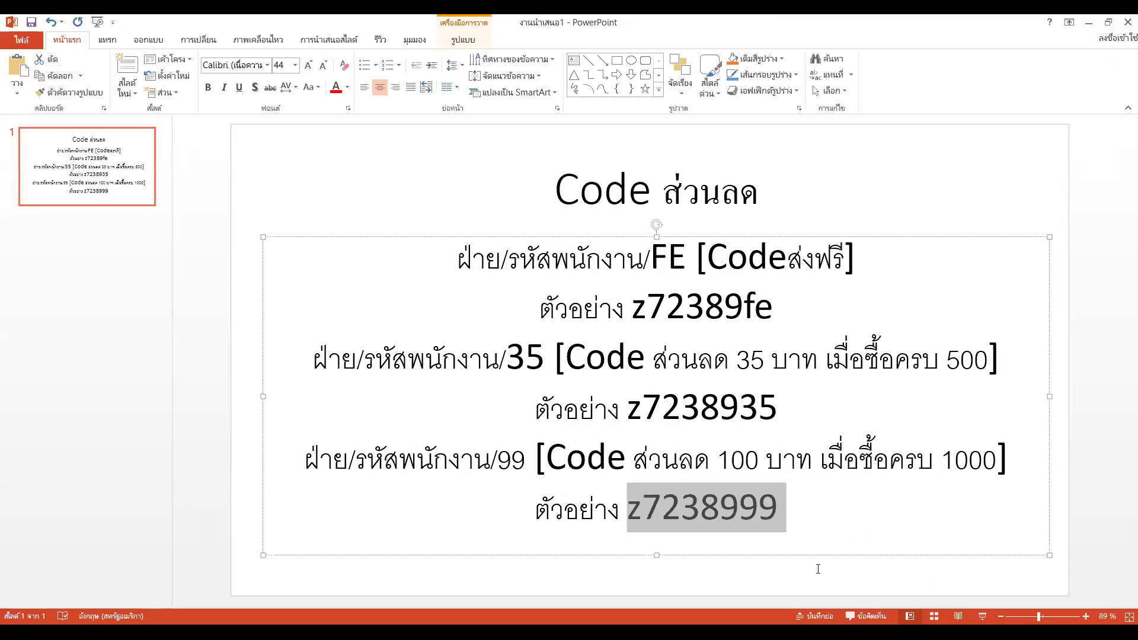
# Step: Preview the slide, then retitle it '1.การสั่งซื้อที่สะดวกขึ้น' above '2.Code ส่วนลด'
pyautogui.click(982, 616)
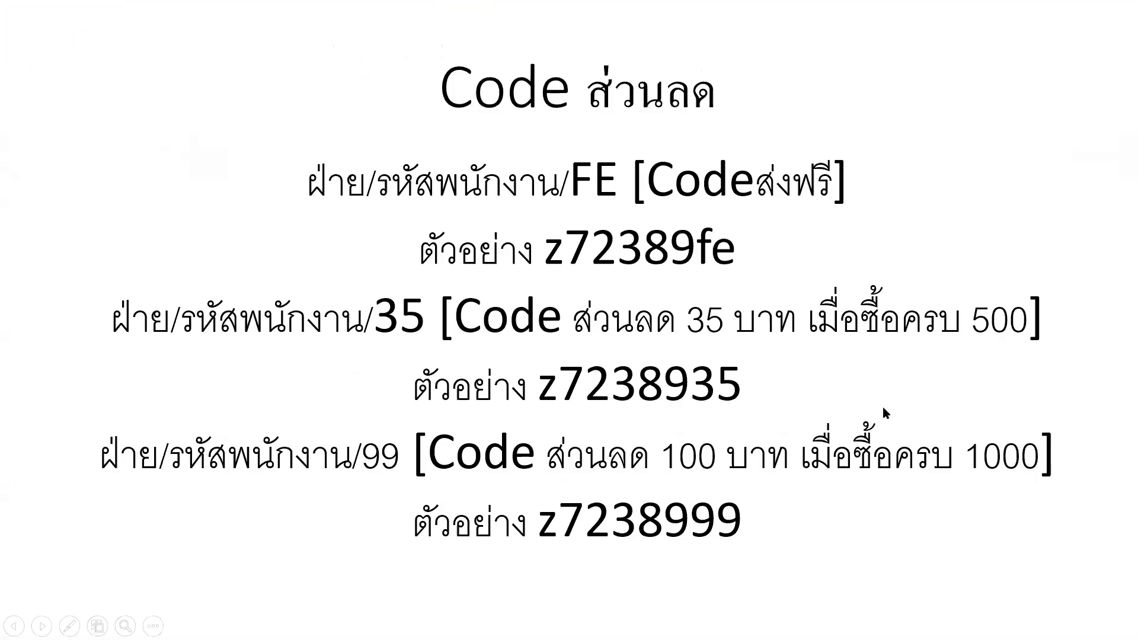
pyautogui.press('Escape')
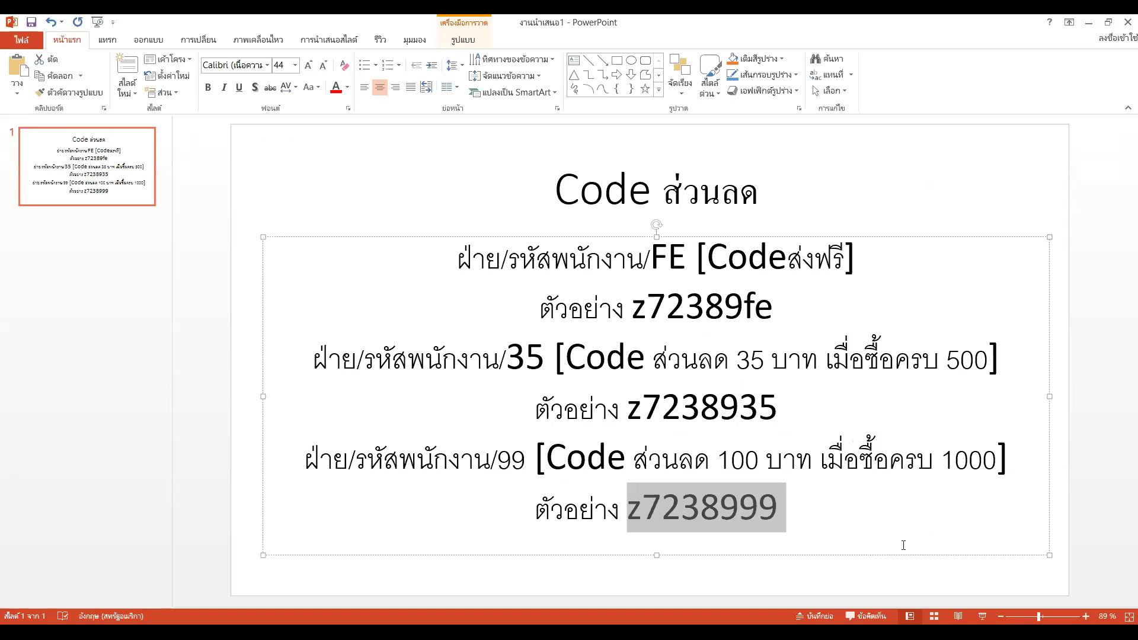
pyautogui.click(550, 180)
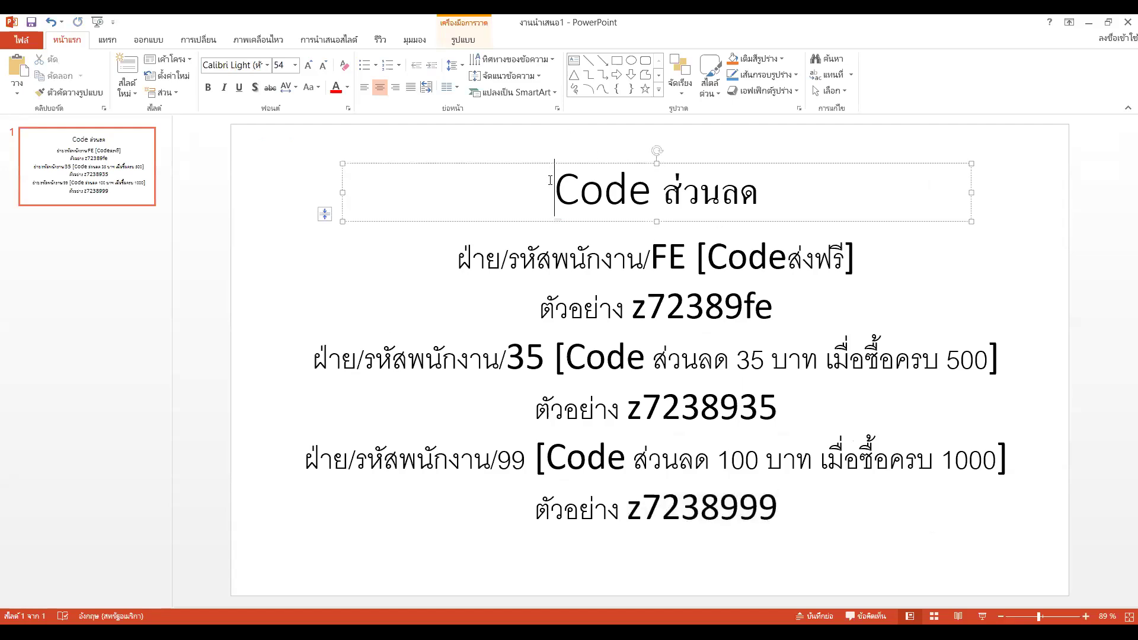
pyautogui.write('1.การสั่งซื้อที่สะด')
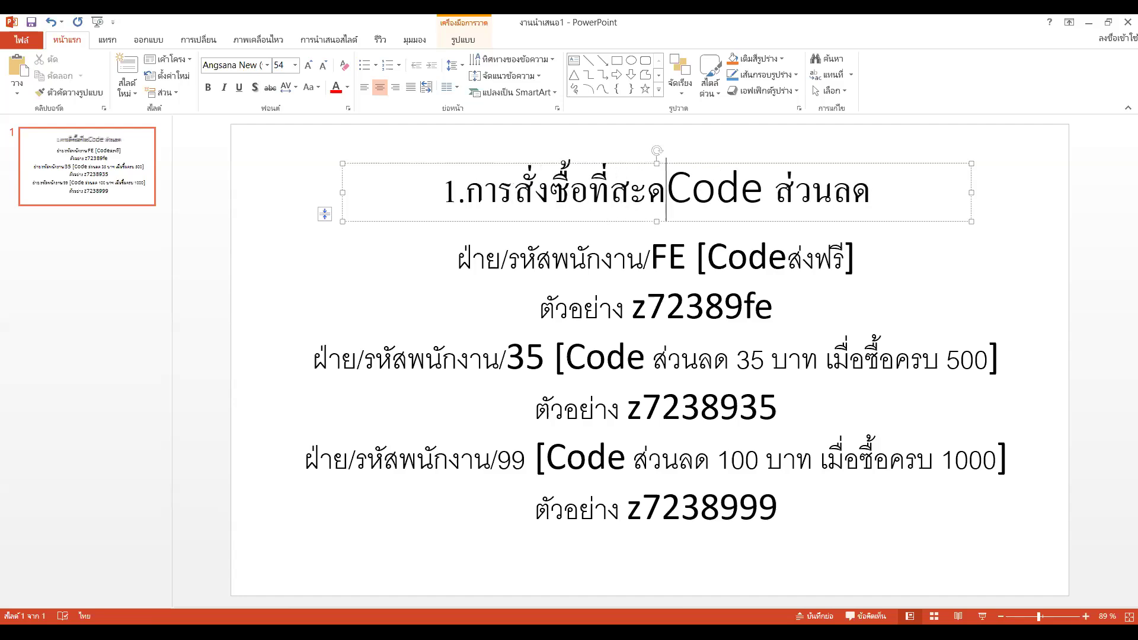
pyautogui.write('วกขึ้น')
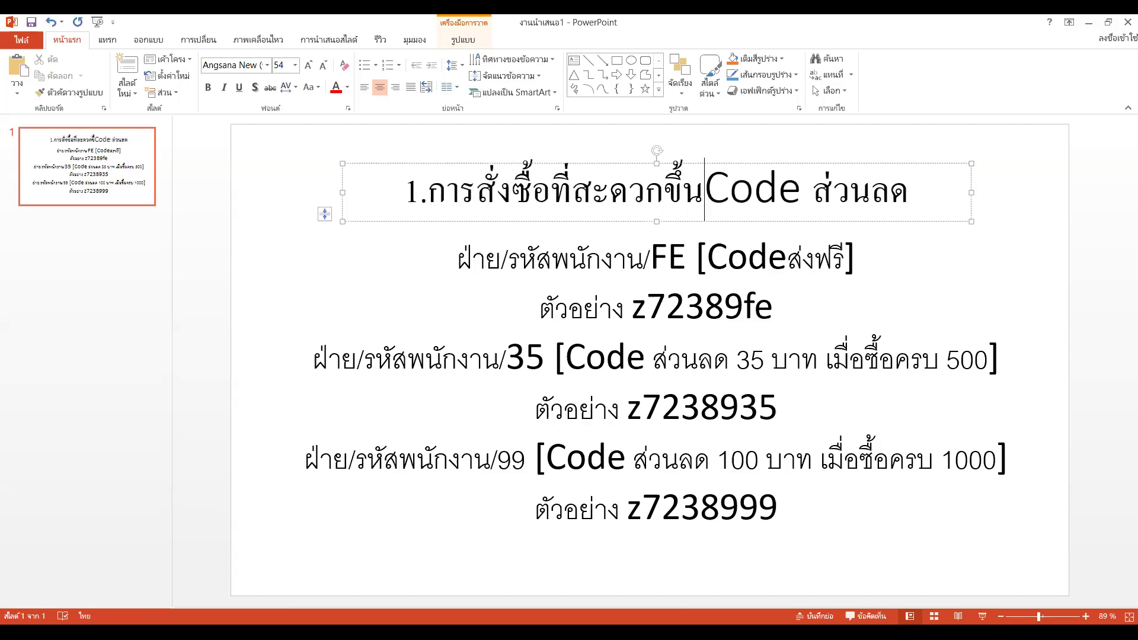
pyautogui.press('Return')
pyautogui.write('.')
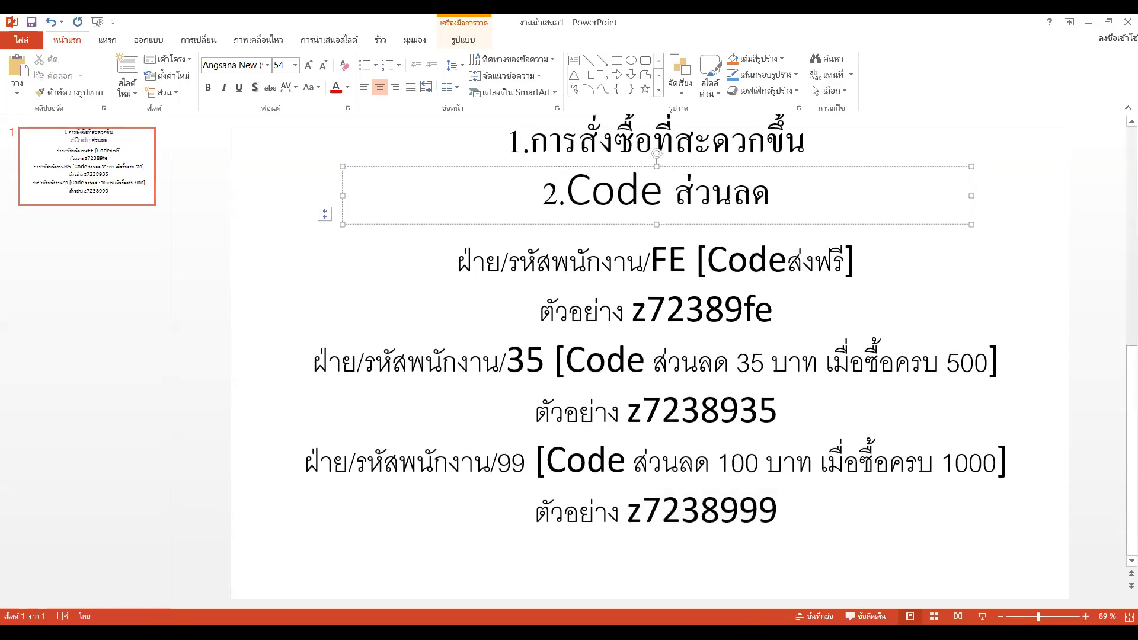
# Step: Move the discount-code text box lower and place the caret at the end of title line 1
pyautogui.click(583, 313)
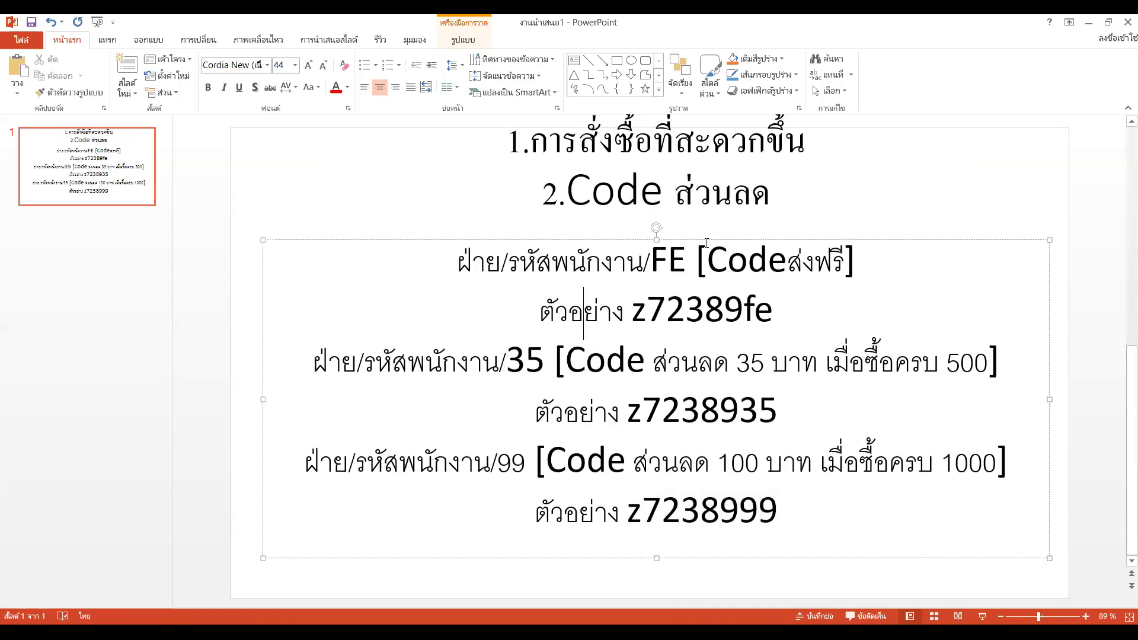
pyautogui.moveTo(706, 241); pyautogui.dragTo(701, 293)
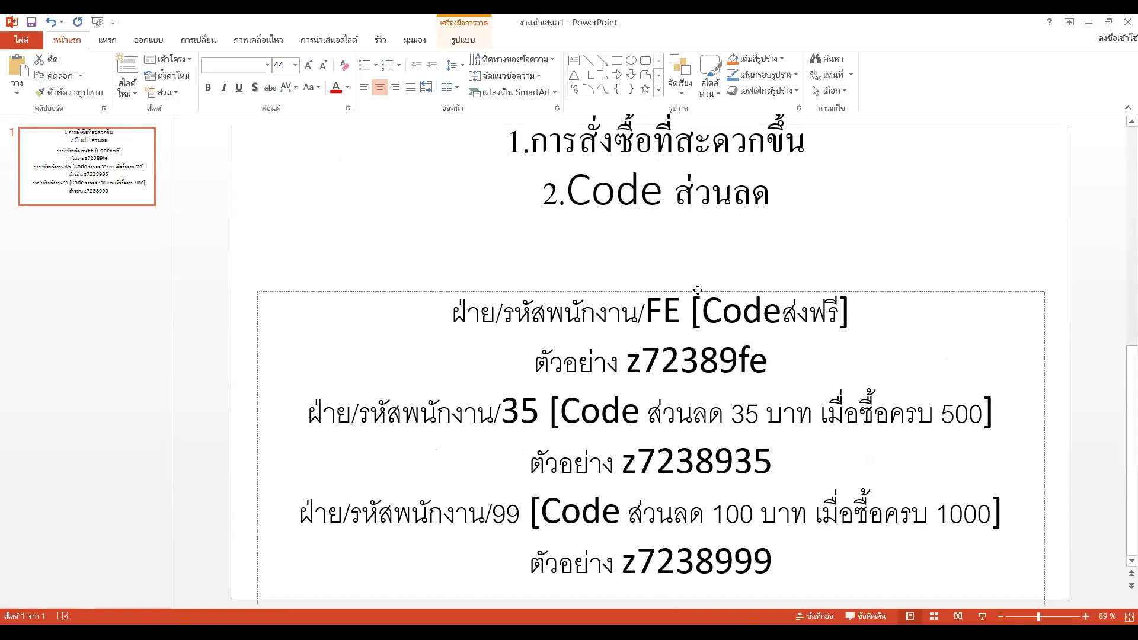
pyautogui.click(724, 179)
pyautogui.click(782, 137)
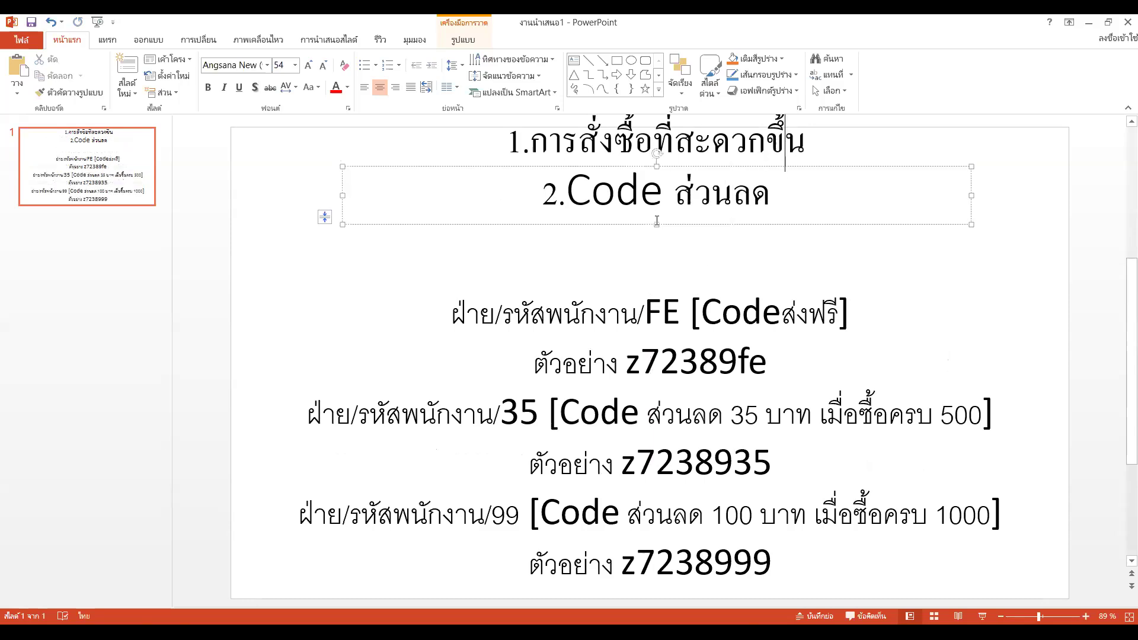